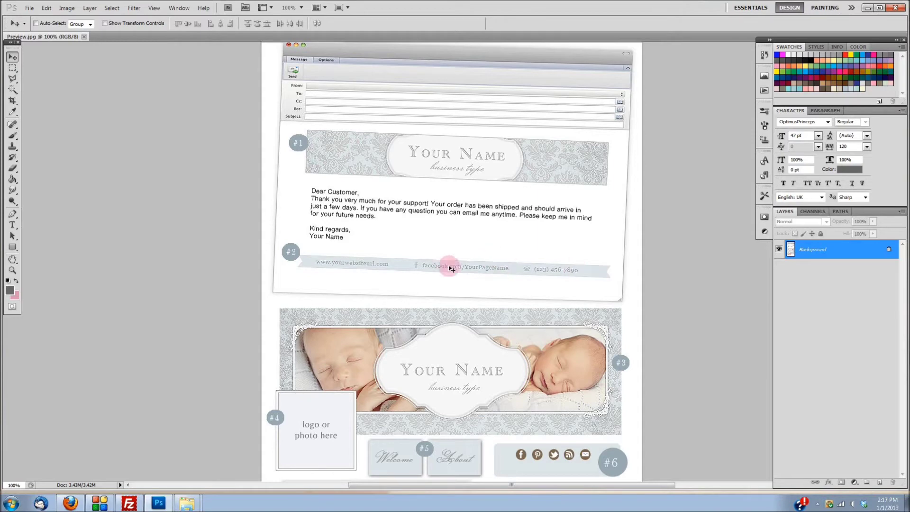
Step: Open Getting Started.pdf from the Heavenly collection folder in Adobe Reader
{"action": "scroll", "coordinate": [412, 197], "scroll_direction": "down", "scroll_amount": 5}
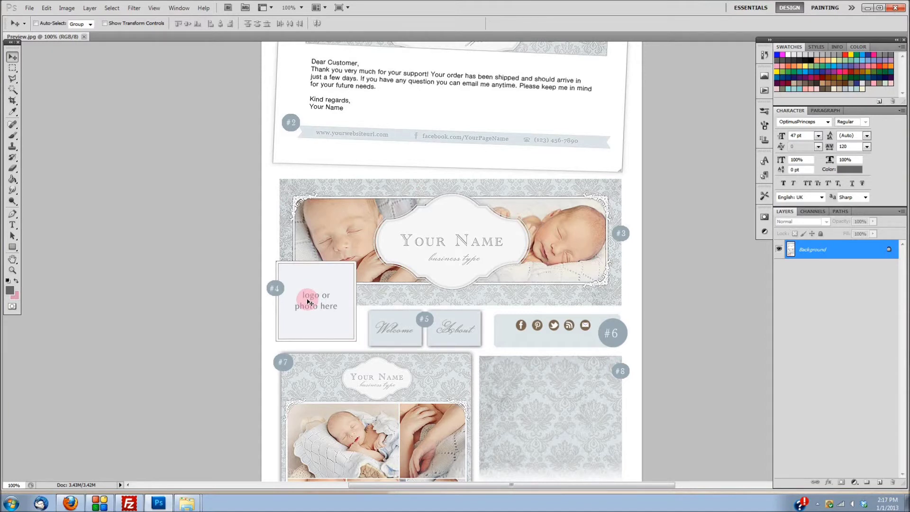
{"action": "scroll", "coordinate": [308, 301], "scroll_direction": "down", "scroll_amount": 3}
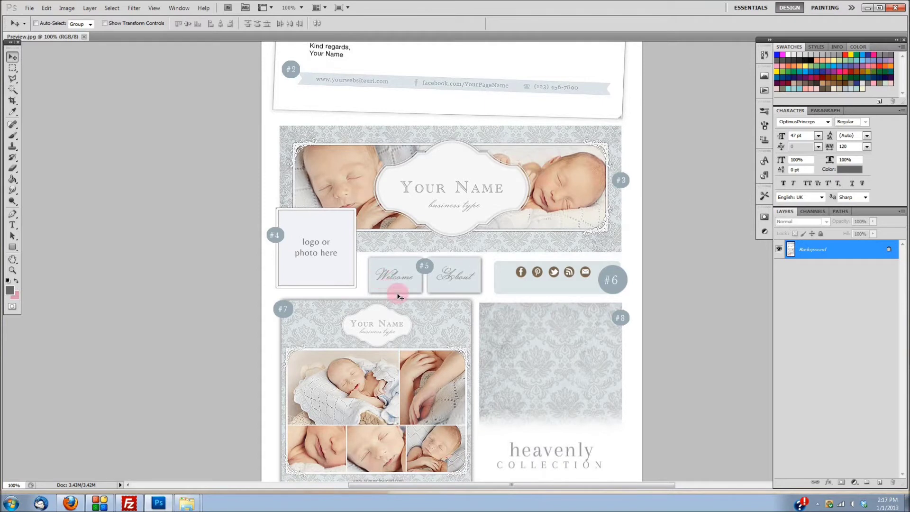
{"action": "scroll", "coordinate": [443, 283], "scroll_direction": "down", "scroll_amount": 1}
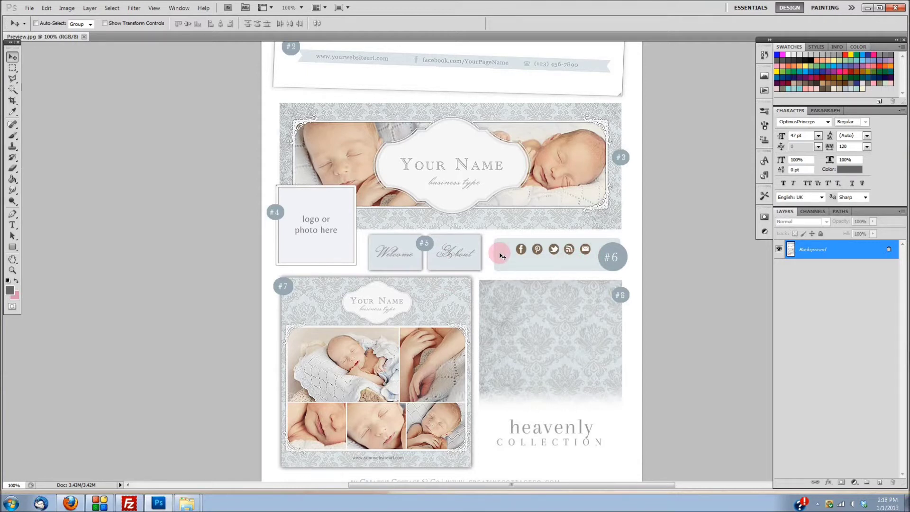
{"action": "scroll", "coordinate": [596, 218], "scroll_direction": "down", "scroll_amount": 2}
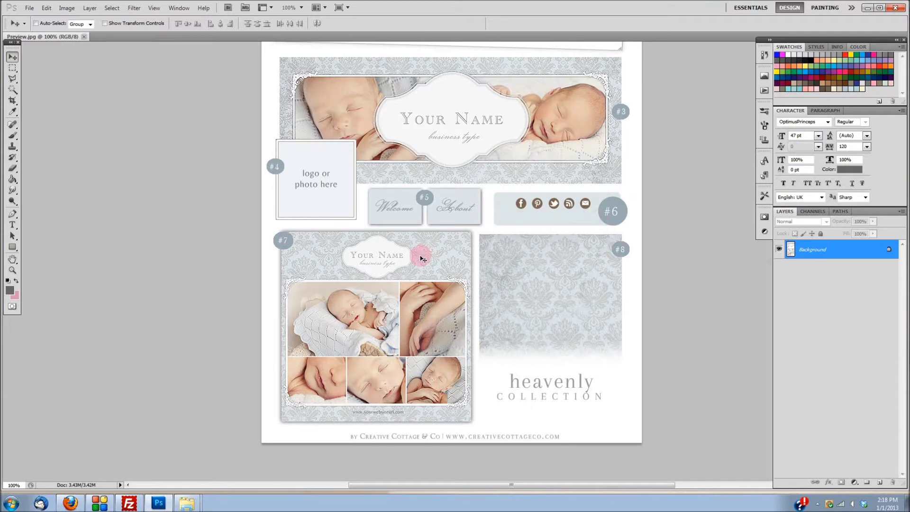
{"action": "scroll", "coordinate": [421, 258], "scroll_direction": "down", "scroll_amount": 1}
{"action": "scroll", "coordinate": [422, 259], "scroll_direction": "down", "scroll_amount": 1}
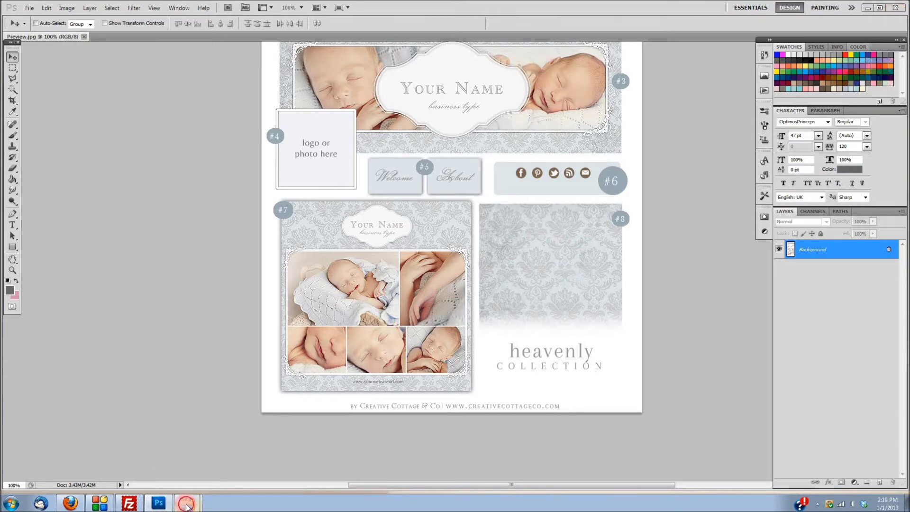
{"action": "left_click", "coordinate": [188, 505]}
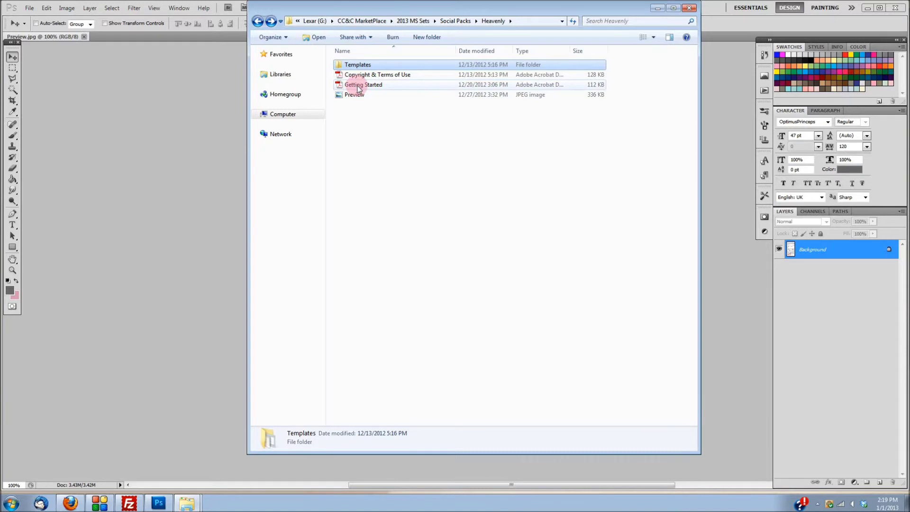
{"action": "left_click", "coordinate": [358, 88]}
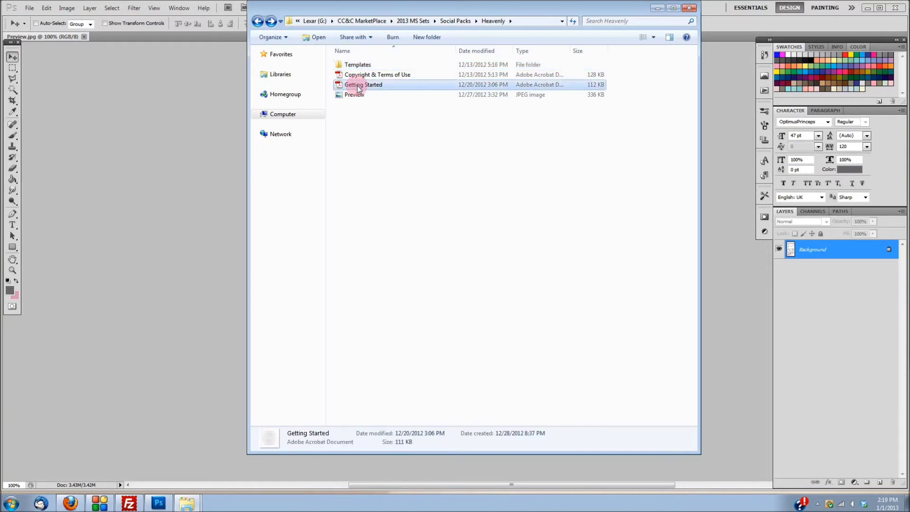
{"action": "double_click", "coordinate": [359, 88]}
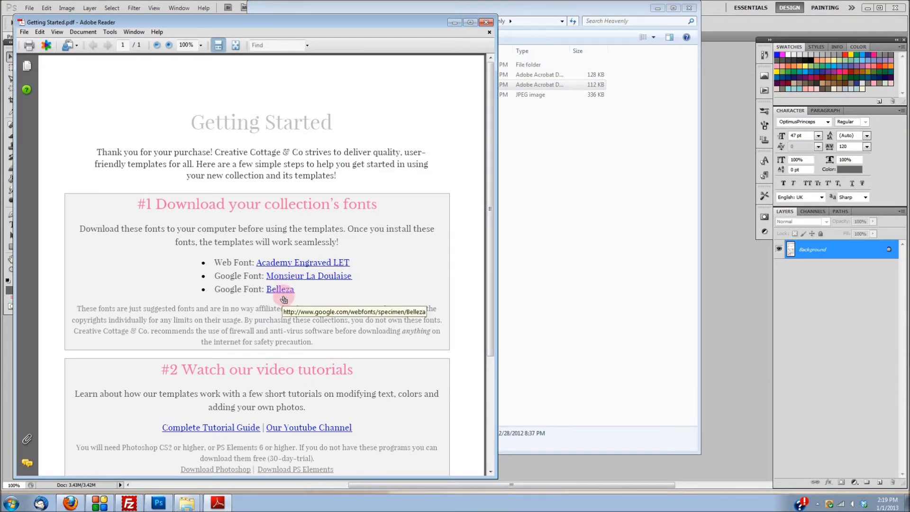
Step: Read the font list (Academy Engraved LET, Monsieur La Doulaise, Belleza) and tutorial links, then close Reader
{"action": "scroll", "coordinate": [335, 244], "scroll_direction": "down", "scroll_amount": 3}
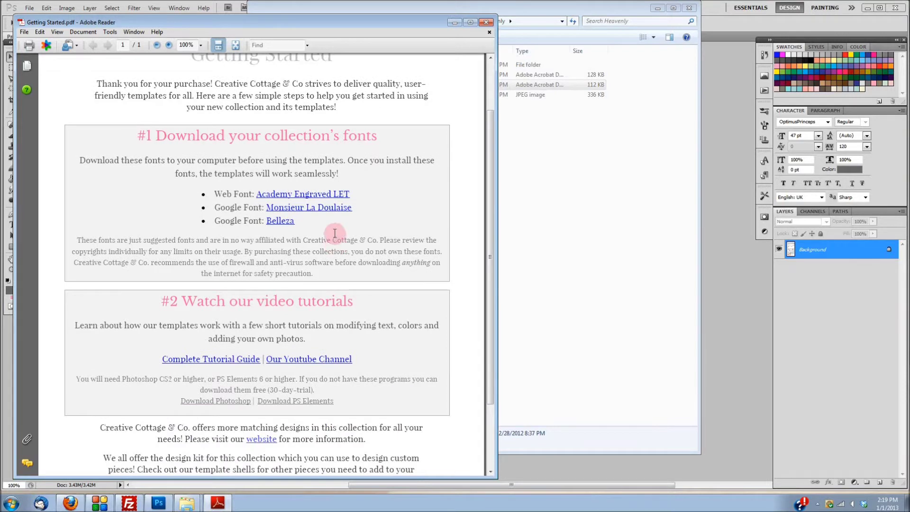
{"action": "scroll", "coordinate": [335, 233], "scroll_direction": "down", "scroll_amount": 2}
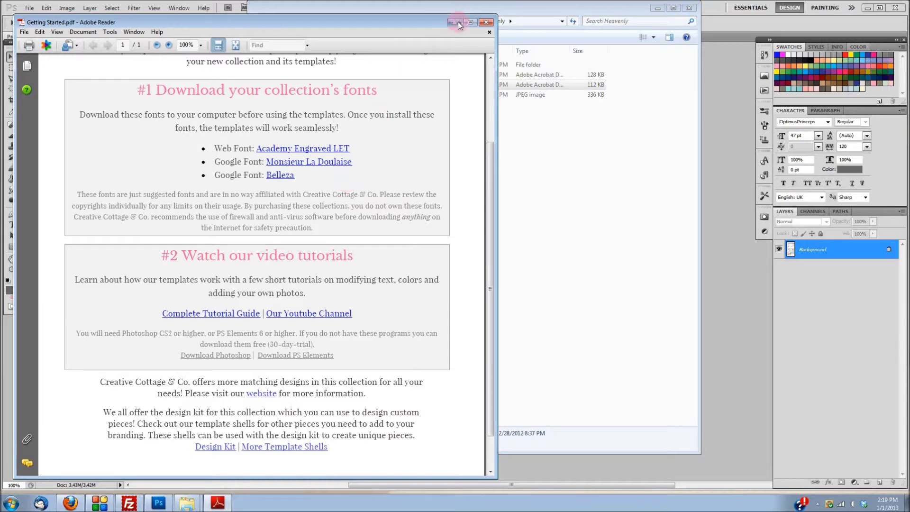
{"action": "left_click", "coordinate": [486, 22]}
Step: Open CC&C Email Header.psd from the Templates folder in Photoshop
{"action": "double_click", "coordinate": [399, 64]}
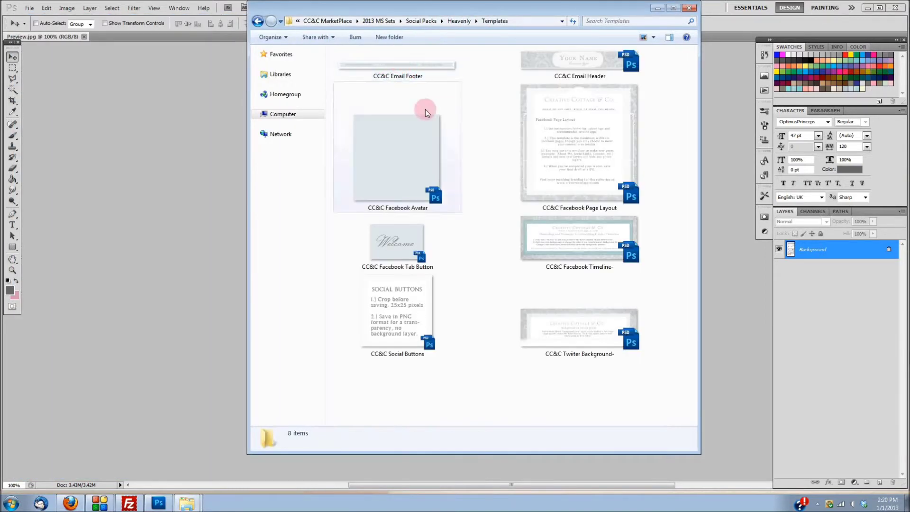
{"action": "left_click", "coordinate": [588, 63]}
{"action": "double_click", "coordinate": [587, 66]}
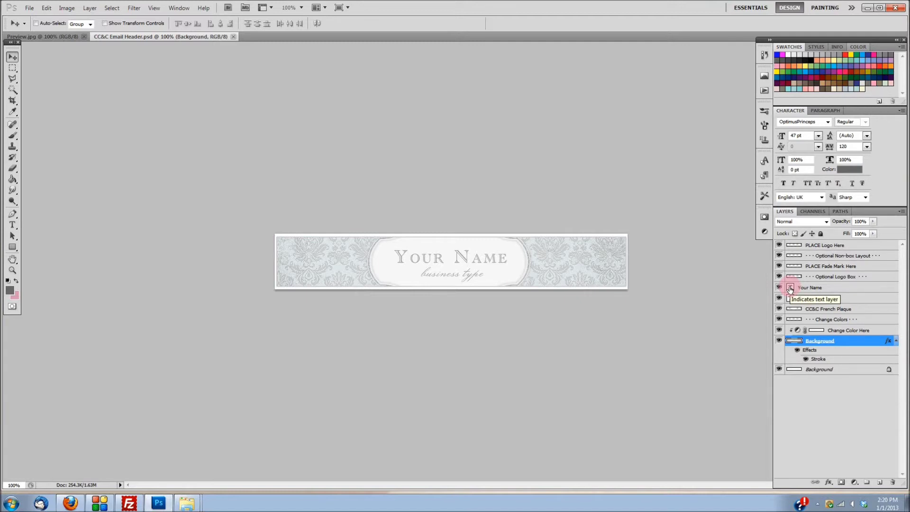
Step: Change the Your Name heading text to 'Baby Belle'
{"action": "double_click", "coordinate": [789, 288]}
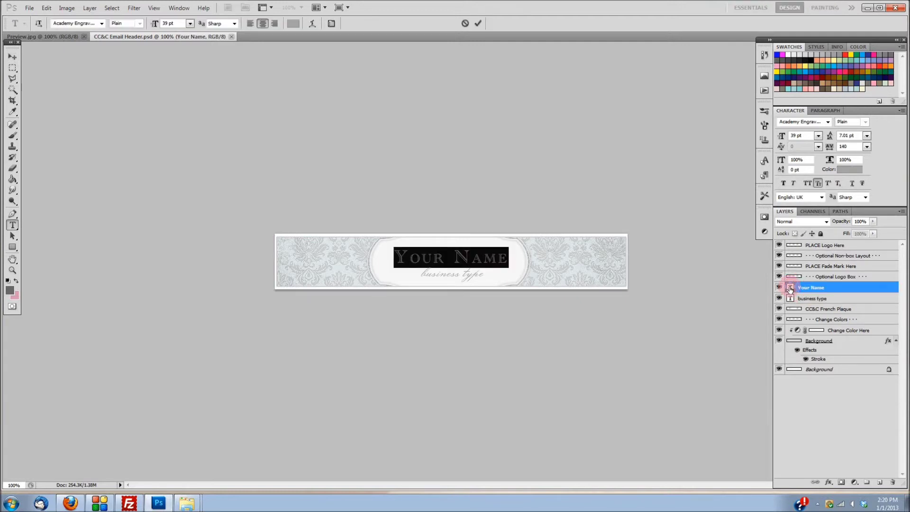
{"action": "type", "text": "B"}
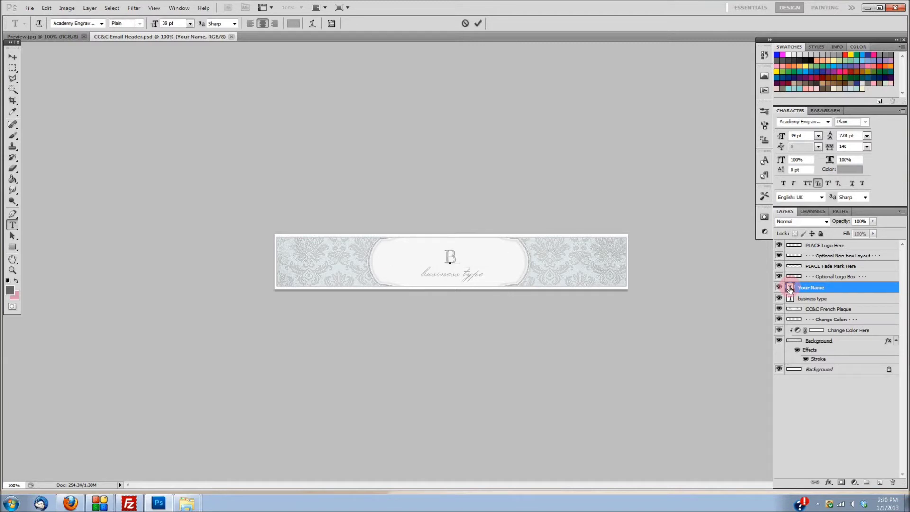
{"action": "type", "text": "aby Belle"}
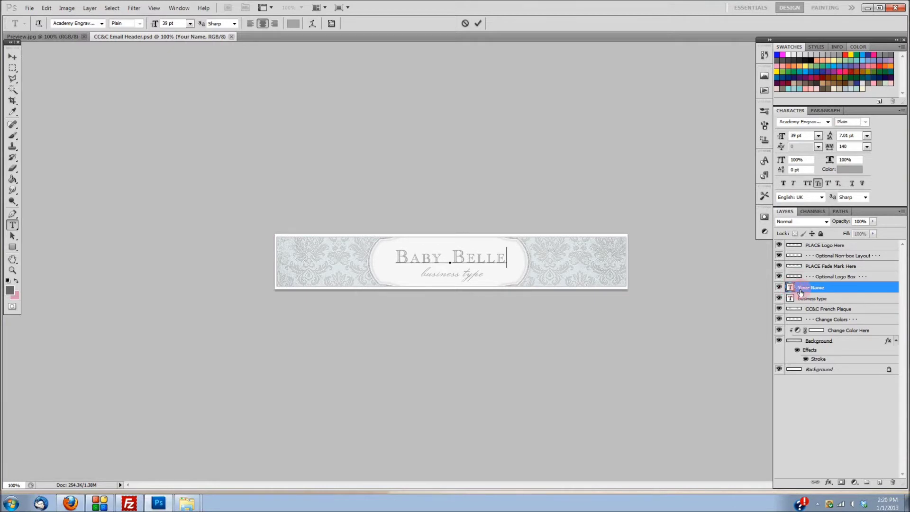
{"action": "left_click", "coordinate": [480, 23]}
{"action": "key", "text": "v"}
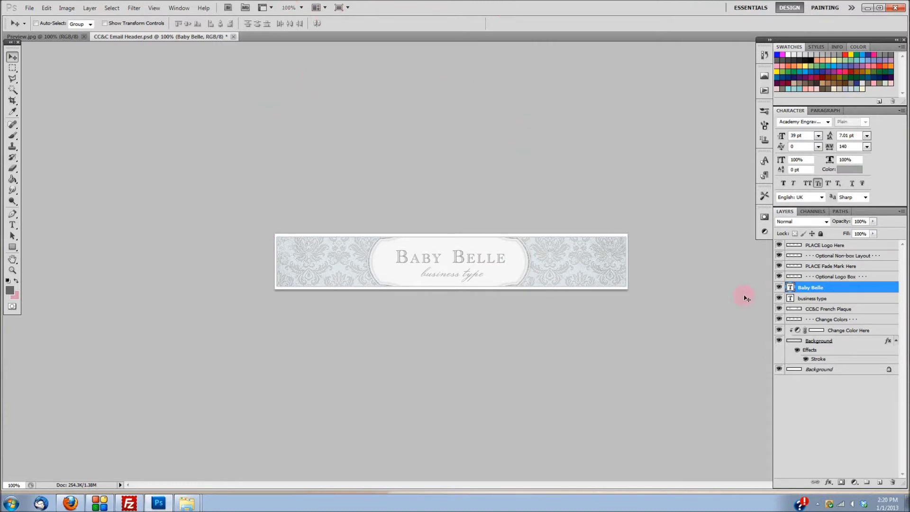
Step: Replace the business type tagline with 'headbands'
{"action": "double_click", "coordinate": [790, 298]}
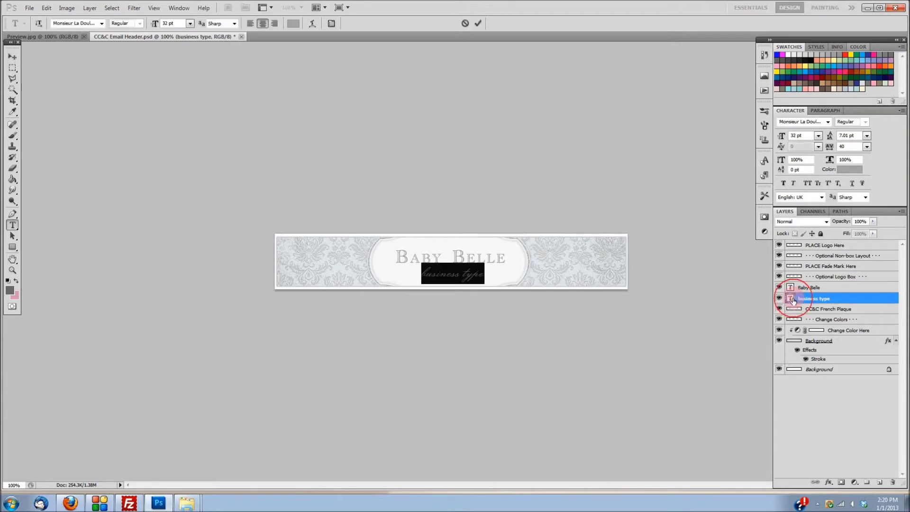
{"action": "type", "text": "bus"}
{"action": "type", "text": "bands"}
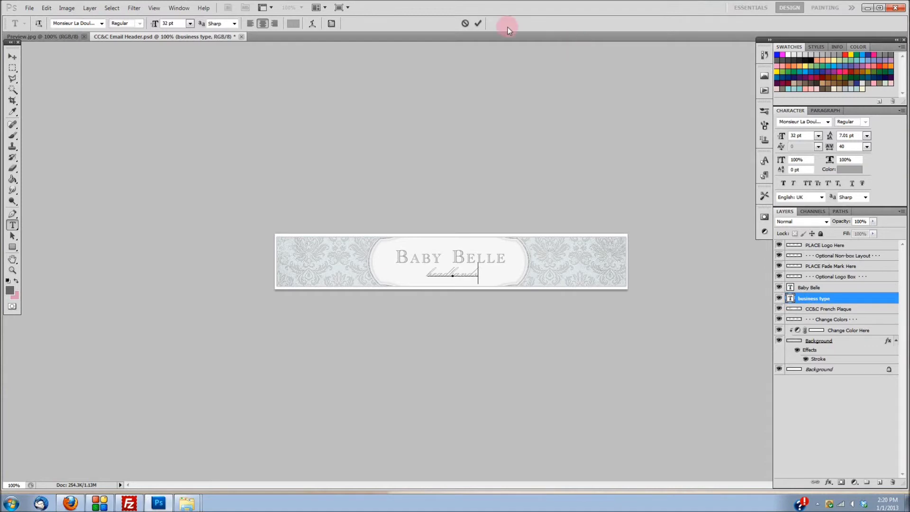
{"action": "left_click", "coordinate": [477, 24]}
{"action": "key", "text": "v"}
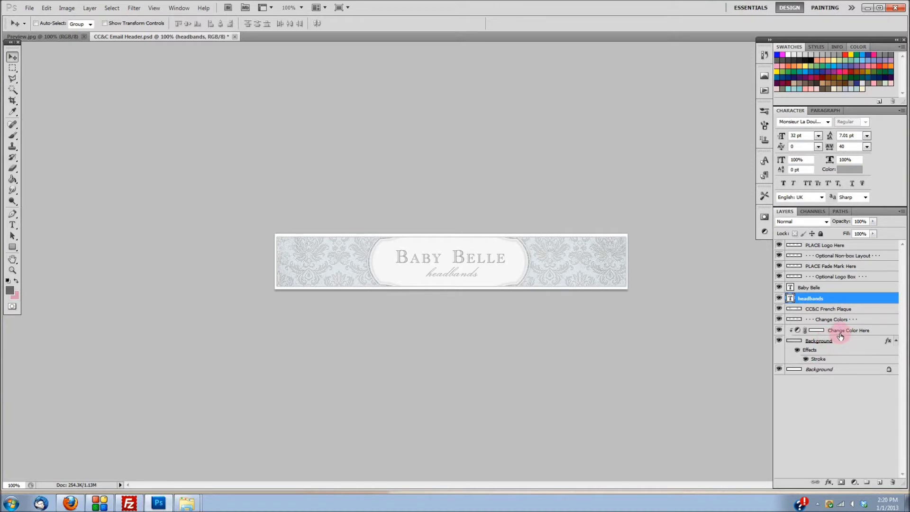
Step: Colorize the Change Color Here Hue/Saturation layer to Hue 60, Saturation 27, Lightness -27
{"action": "double_click", "coordinate": [799, 331]}
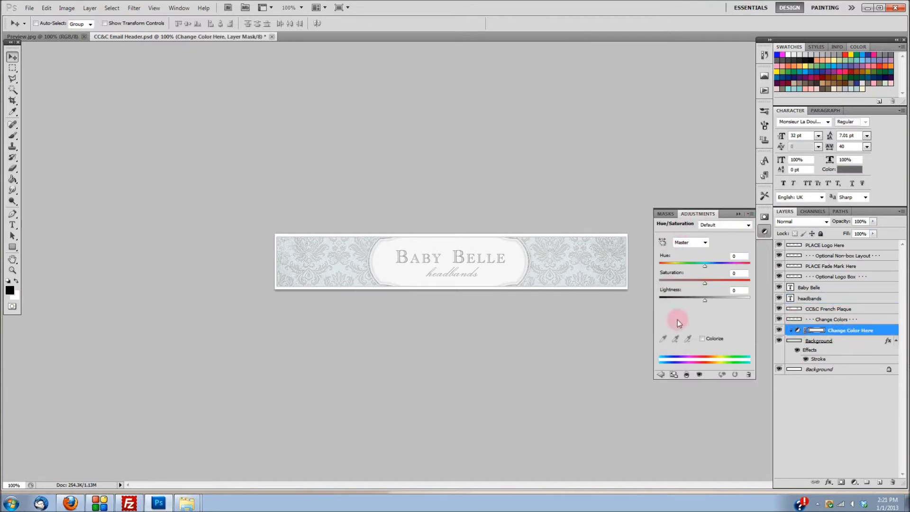
{"action": "left_click", "coordinate": [701, 339]}
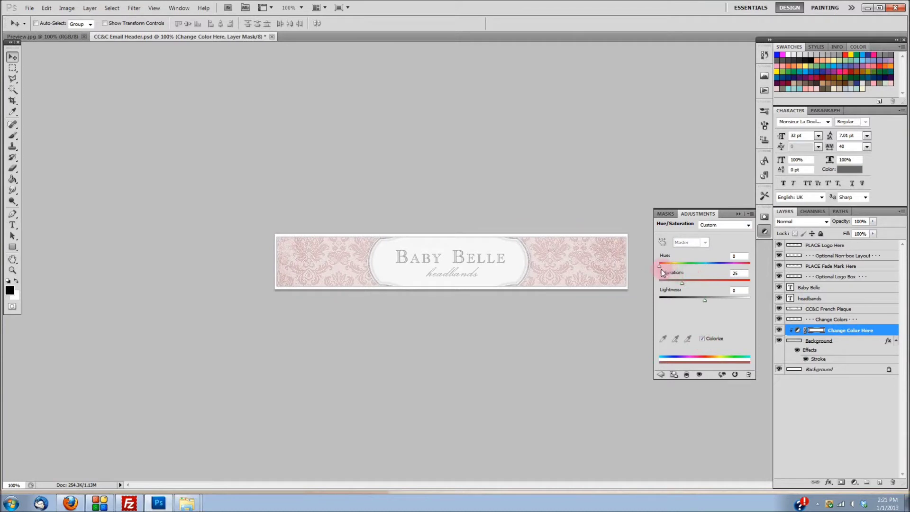
{"action": "left_click_drag", "start_coordinate": [660, 265], "coordinate": [675, 275]}
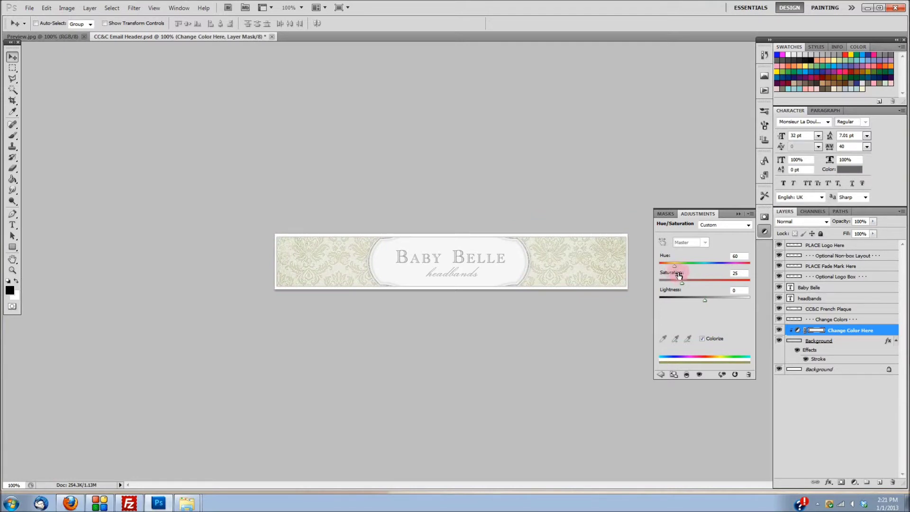
{"action": "left_click_drag", "start_coordinate": [706, 302], "coordinate": [692, 301]}
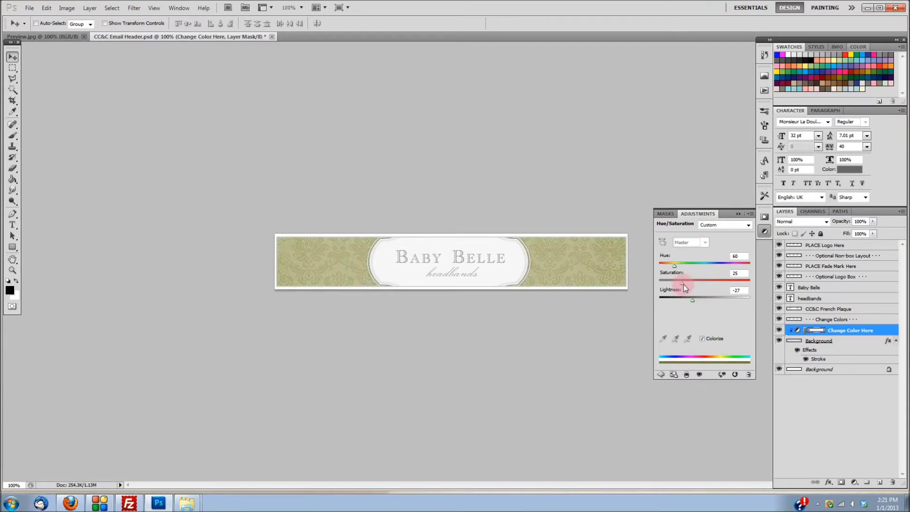
{"action": "left_click_drag", "start_coordinate": [683, 284], "coordinate": [692, 284]}
{"action": "left_click_drag", "start_coordinate": [667, 281], "coordinate": [689, 281]}
{"action": "left_click", "coordinate": [738, 214]}
{"action": "left_click", "coordinate": [739, 213]}
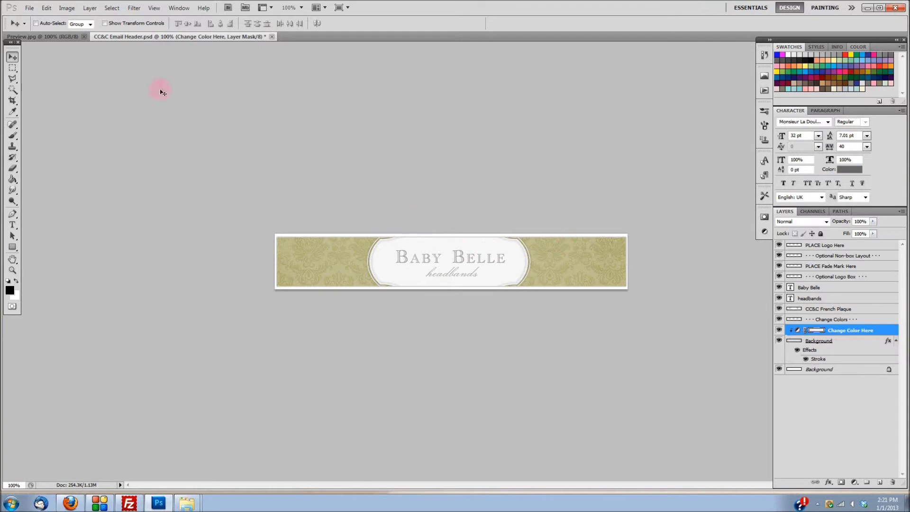
Step: Save the header as JPEG 'CC&C Email Header.jpg' in the Templates folder
{"action": "left_click", "coordinate": [30, 8]}
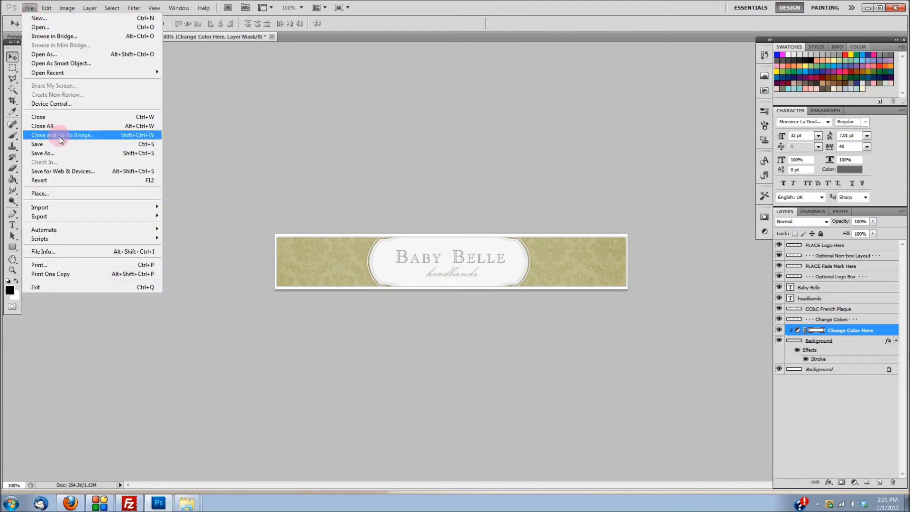
{"action": "left_click", "coordinate": [57, 153]}
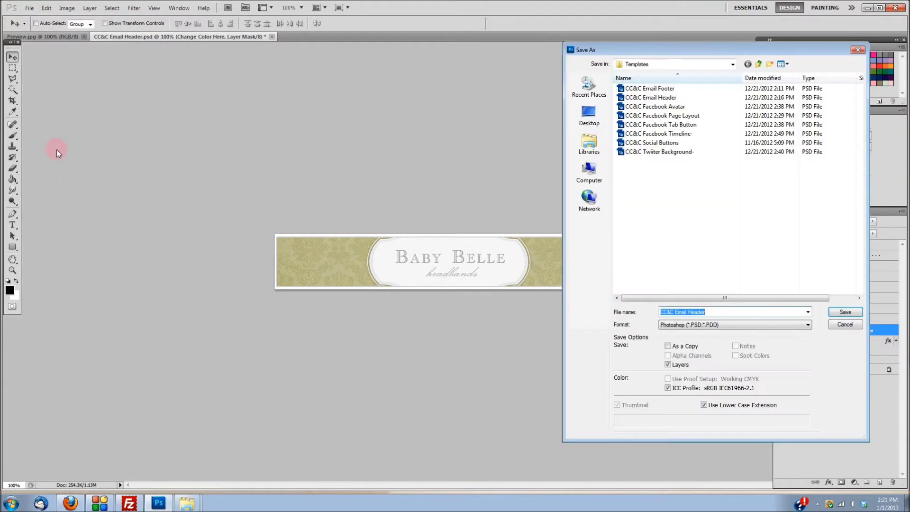
{"action": "left_click", "coordinate": [661, 67]}
{"action": "left_click", "coordinate": [658, 66]}
{"action": "left_click", "coordinate": [651, 208]}
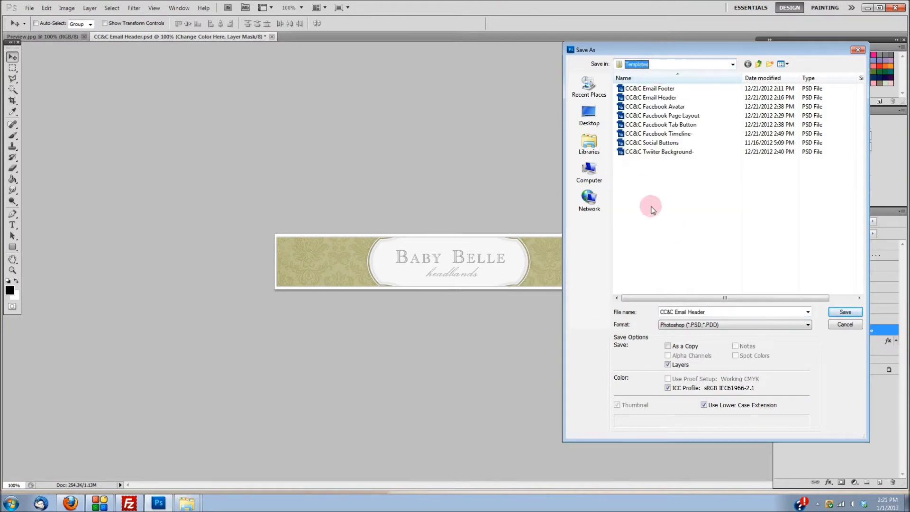
{"action": "left_click", "coordinate": [682, 211]}
{"action": "left_click", "coordinate": [718, 361]}
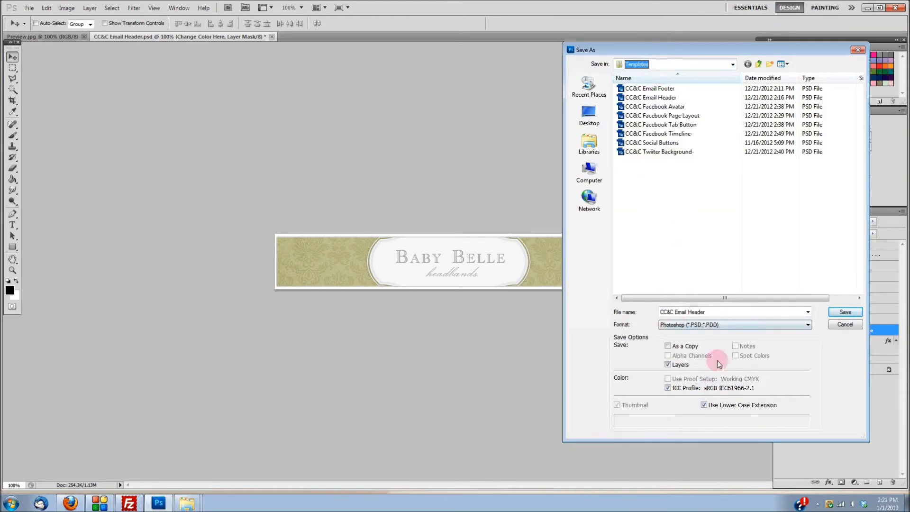
{"action": "left_click", "coordinate": [734, 329]}
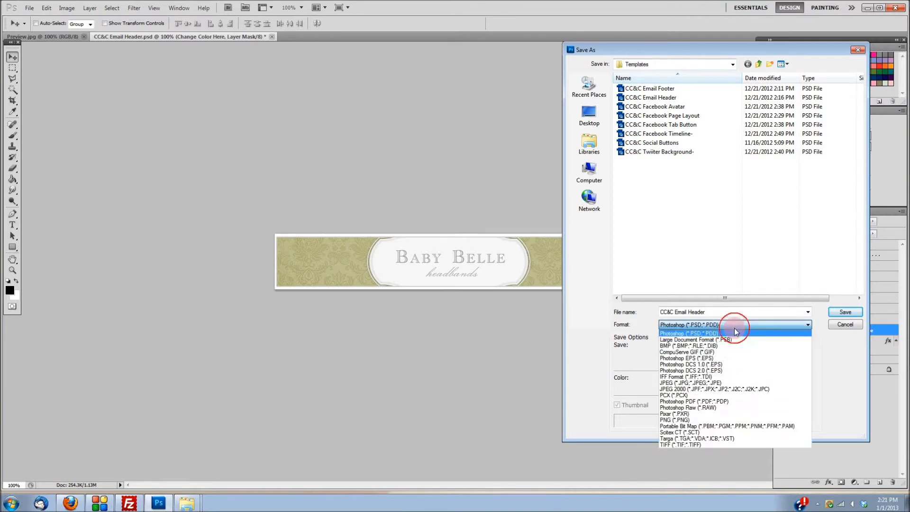
{"action": "left_click", "coordinate": [728, 382]}
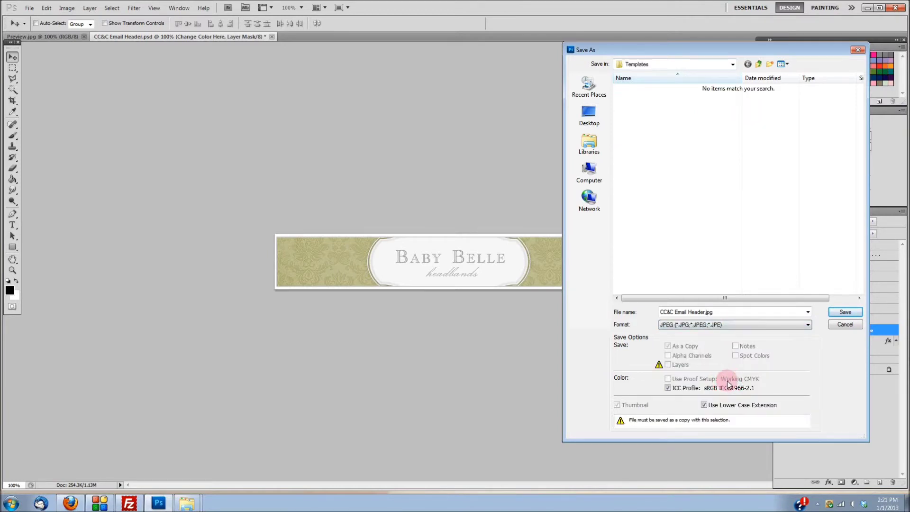
{"action": "left_click", "coordinate": [841, 313]}
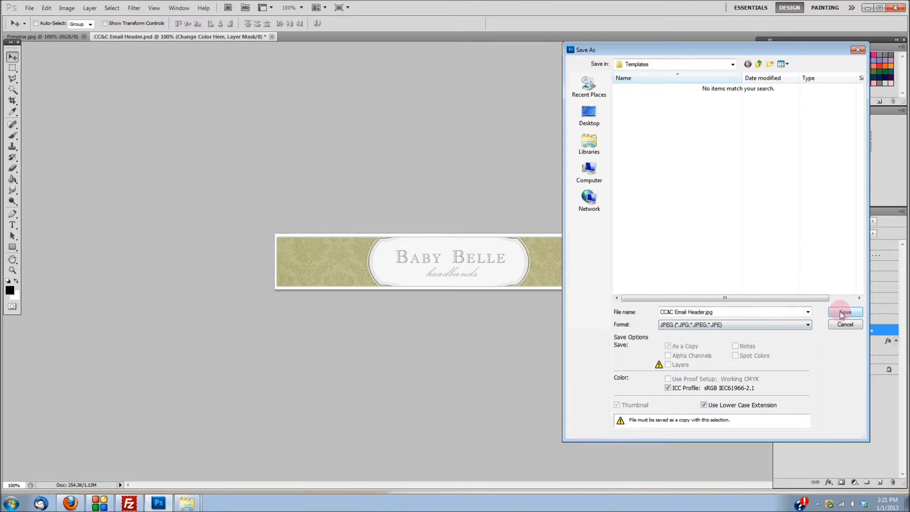
{"action": "left_click", "coordinate": [839, 325]}
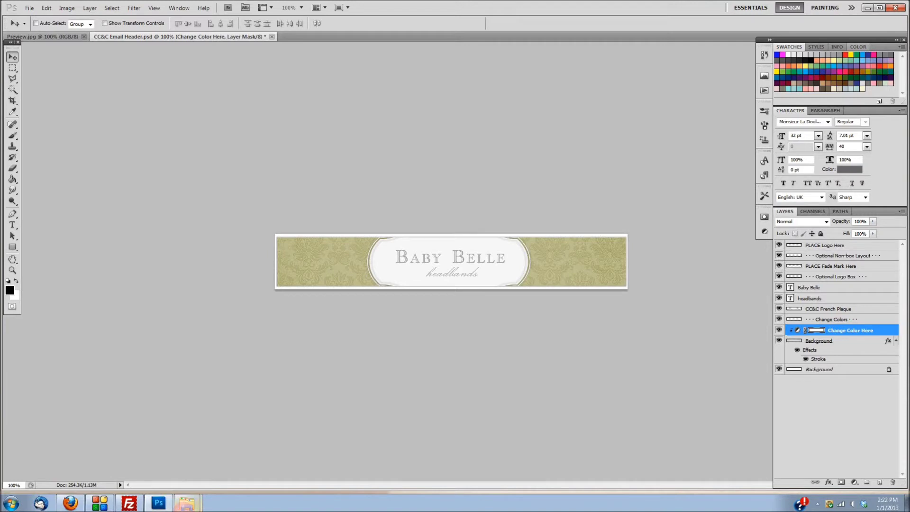
Step: Return Explorer to the Heavenly folder, select Templates, and minimize the window
{"action": "left_click", "coordinate": [187, 503]}
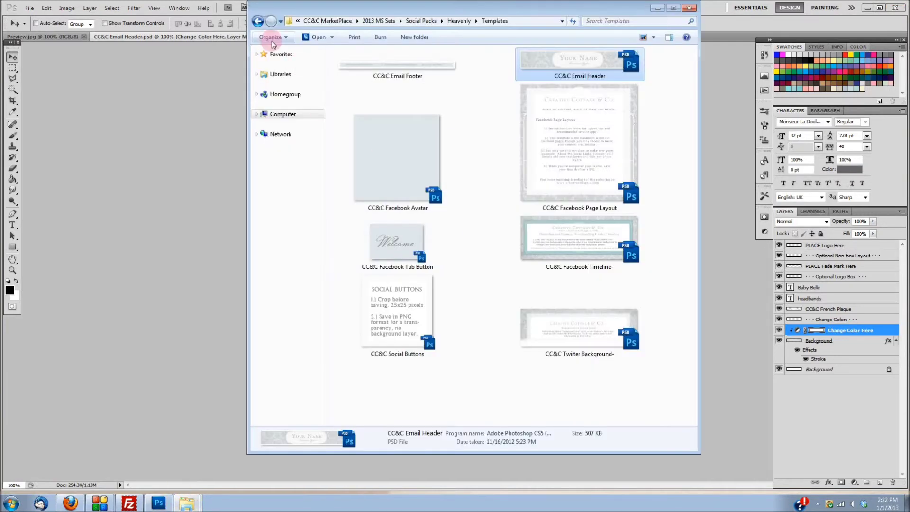
{"action": "left_click", "coordinate": [259, 21]}
{"action": "left_click", "coordinate": [391, 67]}
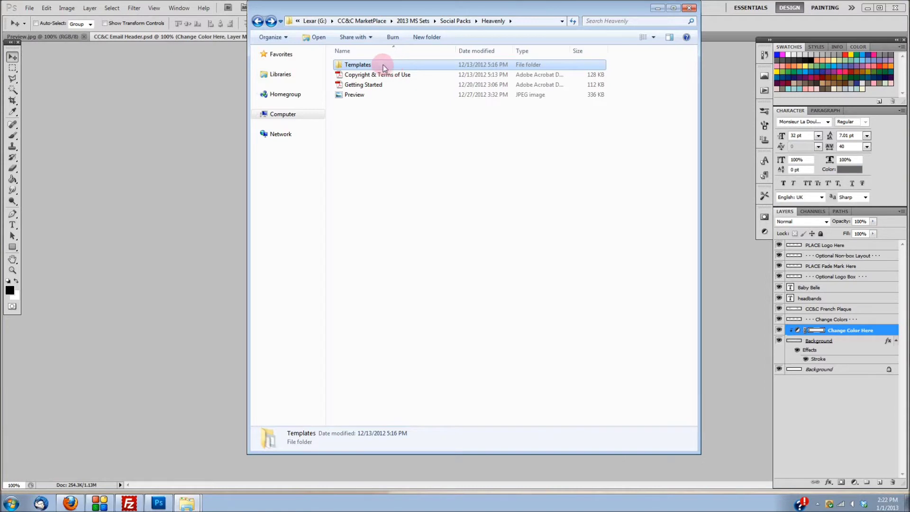
{"action": "left_click", "coordinate": [652, 8]}
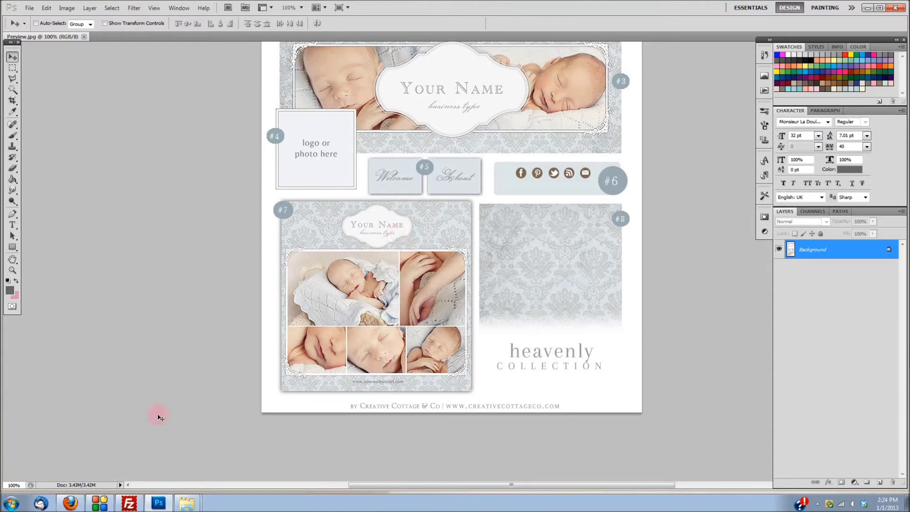
Step: Switch to GroSocial in Firefox and open facebook tabs from the Launchpad
{"action": "left_click", "coordinate": [76, 502]}
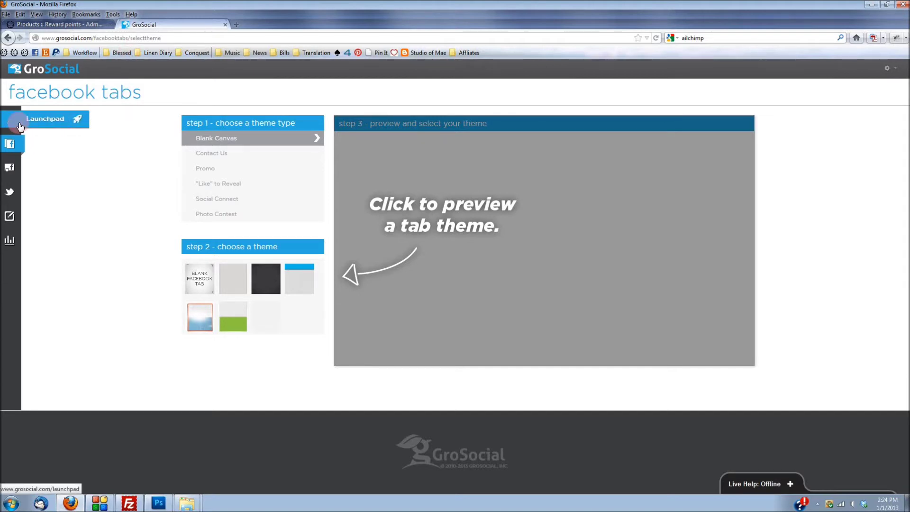
{"action": "left_click", "coordinate": [59, 119]}
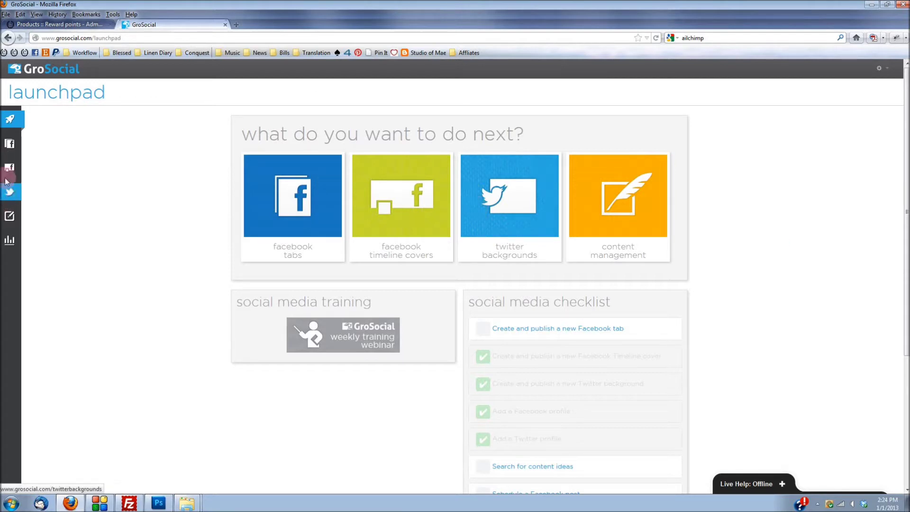
{"action": "left_click", "coordinate": [311, 220]}
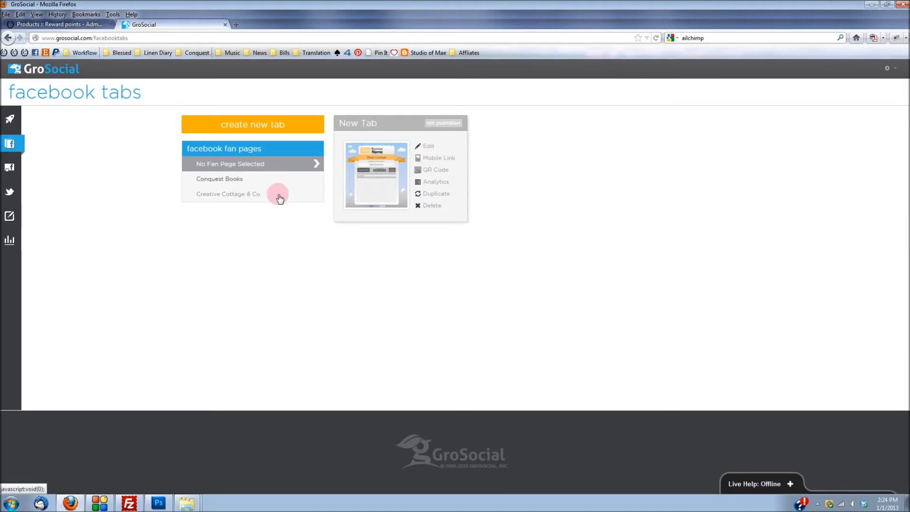
Step: Open content management, draft a 'Helllo!' update toggling Facebook and Twitter filters, then discard it
{"action": "left_click", "coordinate": [16, 218]}
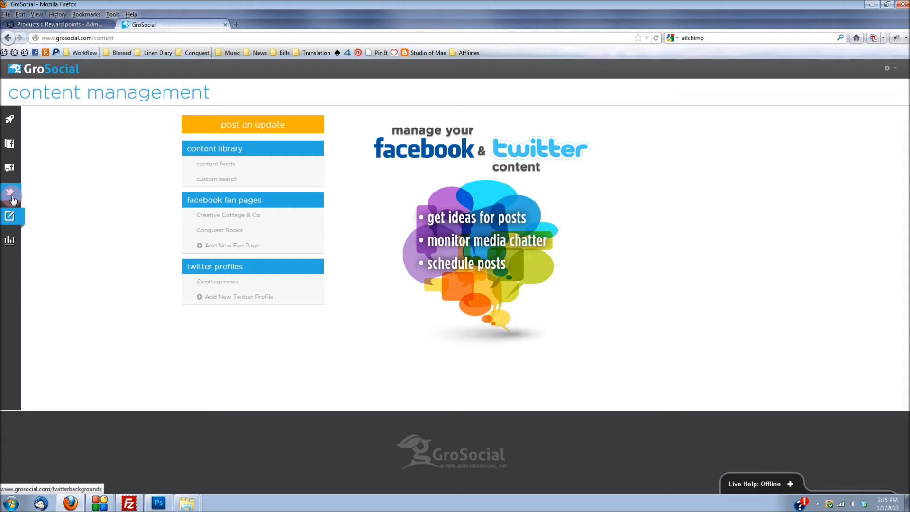
{"action": "left_click", "coordinate": [254, 123]}
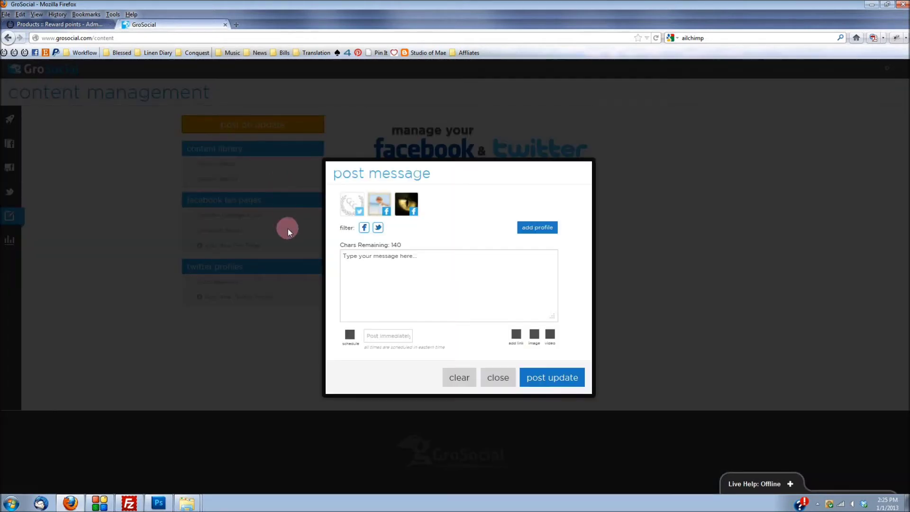
{"action": "left_click", "coordinate": [358, 272]}
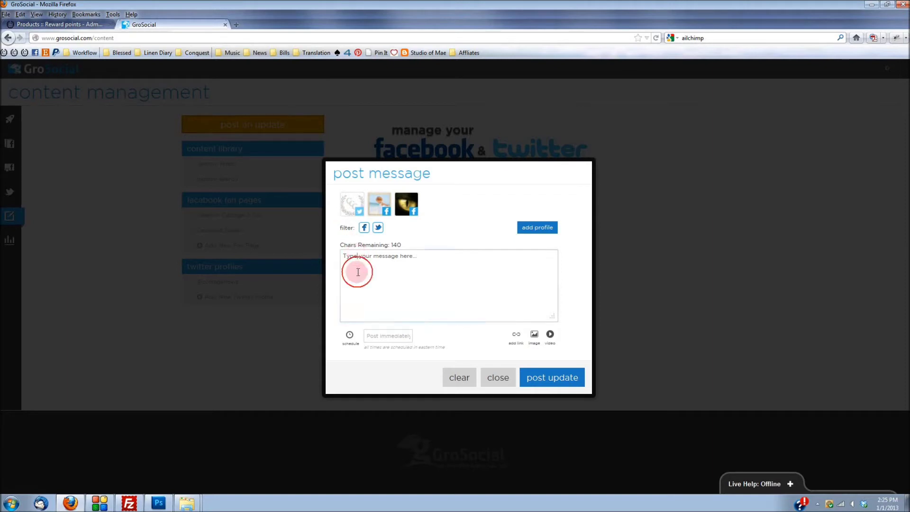
{"action": "type", "text": "He"}
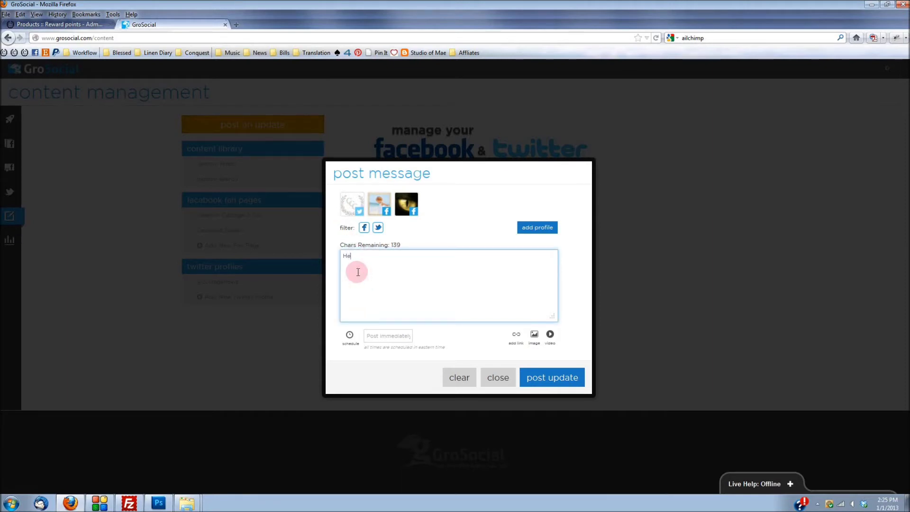
{"action": "type", "text": "lllo!"}
{"action": "left_click", "coordinate": [365, 228]}
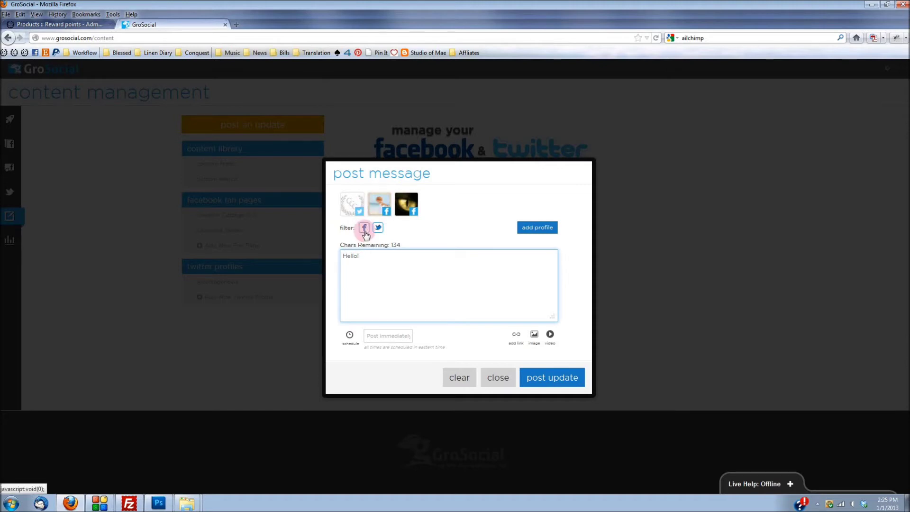
{"action": "left_click", "coordinate": [377, 232]}
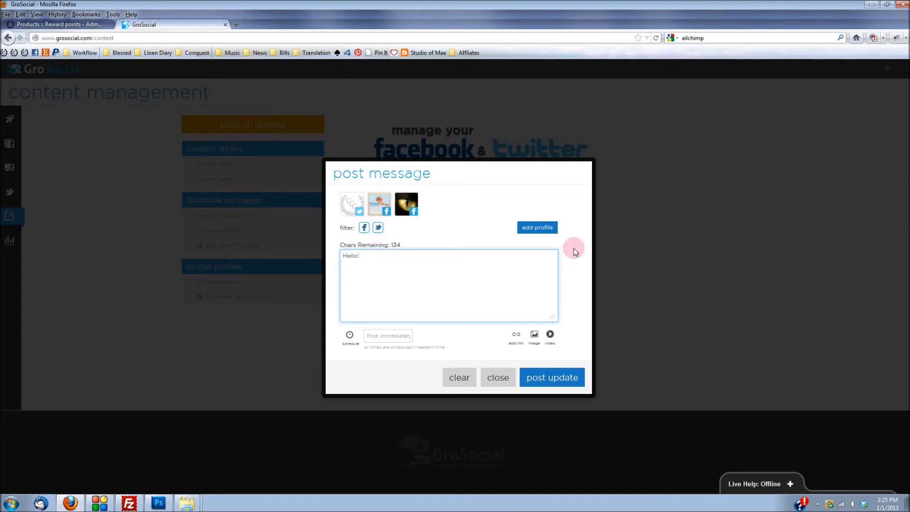
{"action": "left_click", "coordinate": [488, 378]}
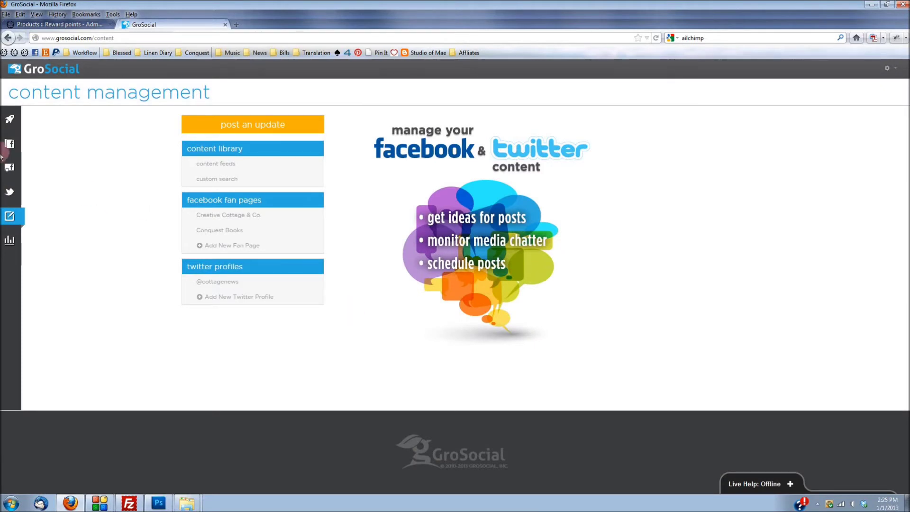
Step: Go back through the Launchpad to the facebook tabs section
{"action": "left_click", "coordinate": [11, 122]}
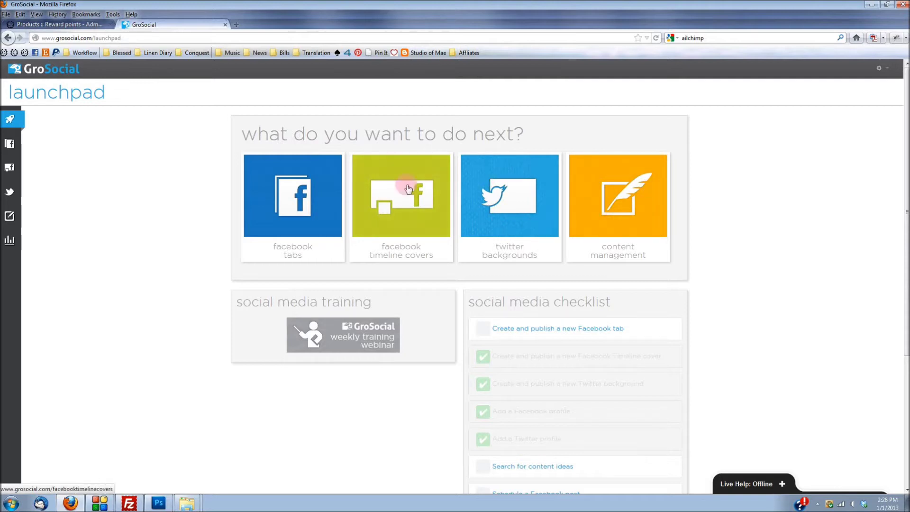
{"action": "left_click", "coordinate": [299, 215]}
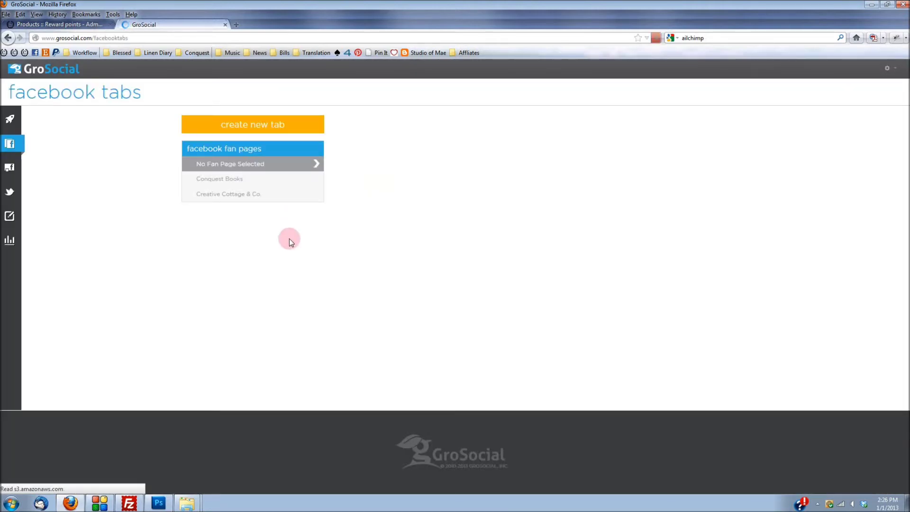
Step: Create a new tab from the Blank Canvas 'Blank Facebook Tab' theme and open it in the editor
{"action": "left_click", "coordinate": [280, 130]}
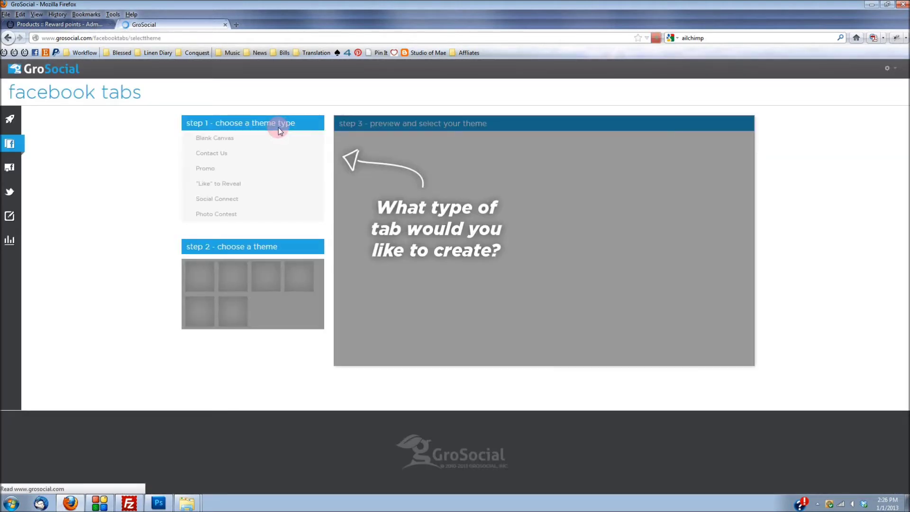
{"action": "left_click", "coordinate": [222, 161]}
{"action": "left_click", "coordinate": [226, 139]}
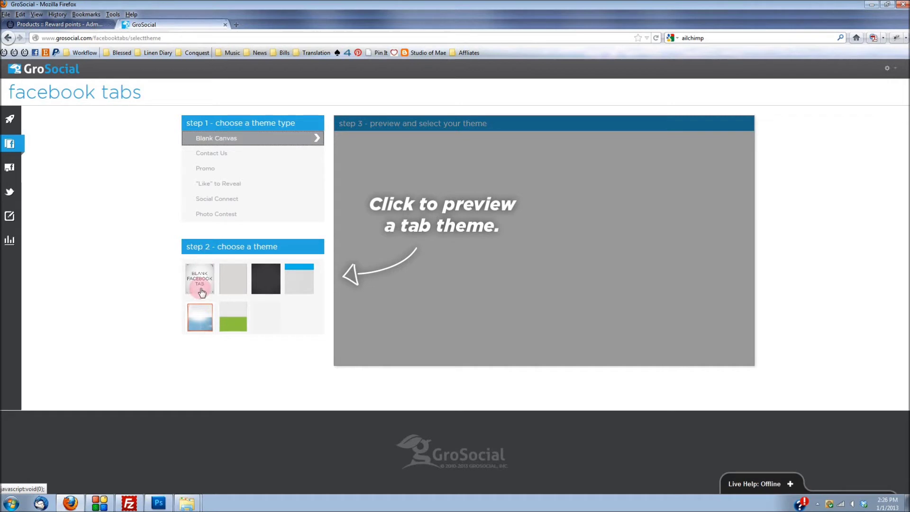
{"action": "left_click", "coordinate": [201, 289]}
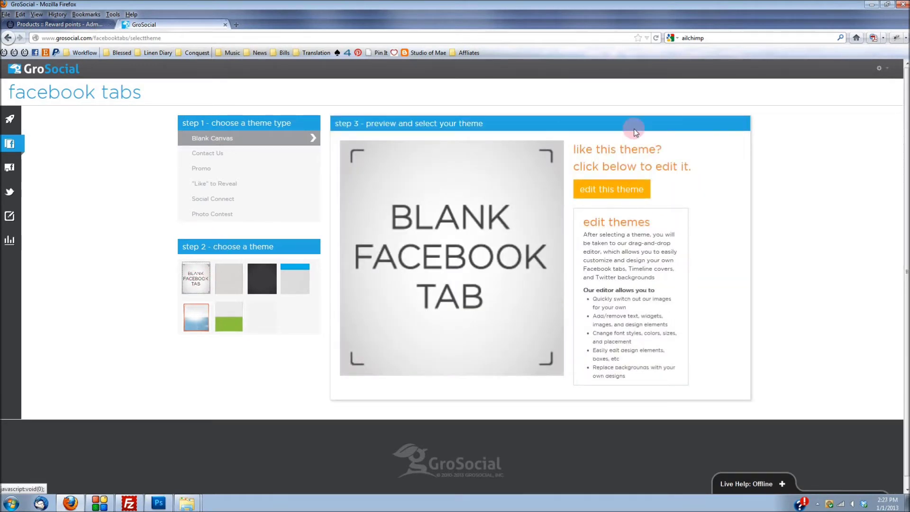
{"action": "left_click", "coordinate": [627, 190]}
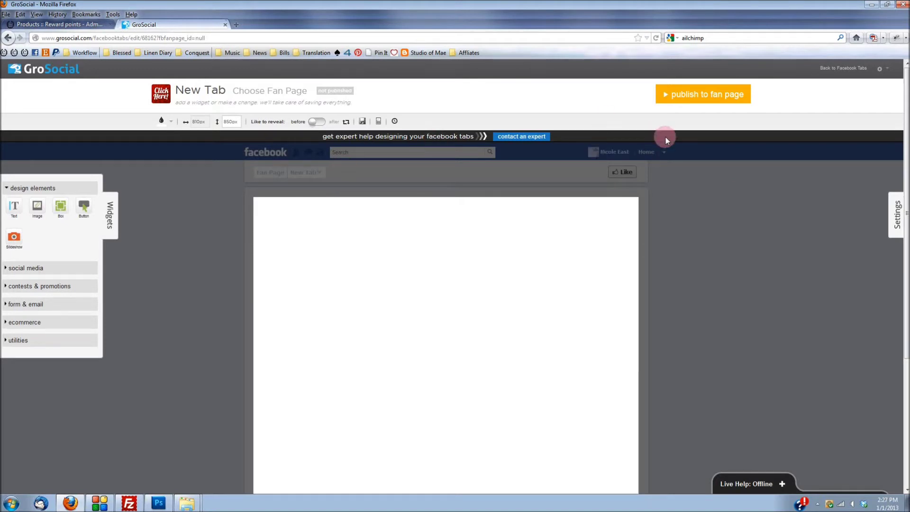
{"action": "scroll", "coordinate": [666, 137], "scroll_direction": "down", "scroll_amount": 1}
{"action": "scroll", "coordinate": [659, 156], "scroll_direction": "up", "scroll_amount": 1}
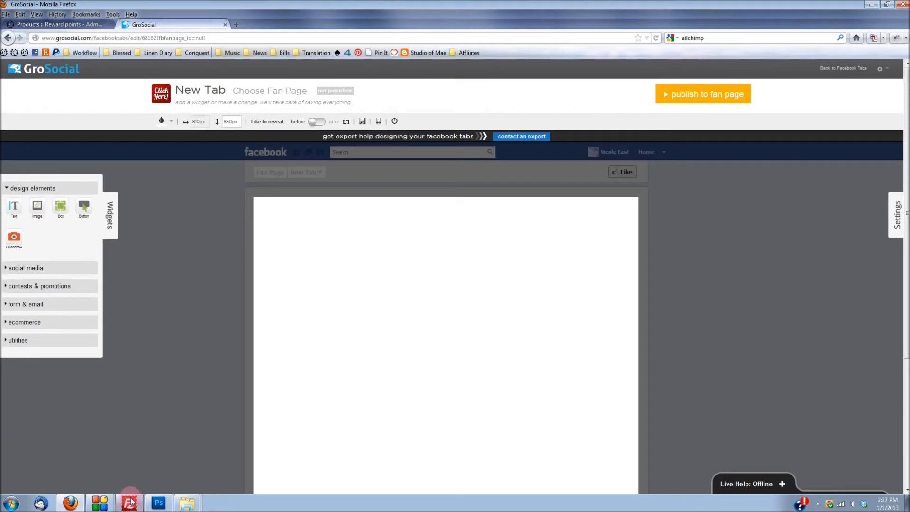
Step: Open CC&C Facebook Page Layout from the Heavenly Templates folder in Photoshop
{"action": "left_click", "coordinate": [159, 503]}
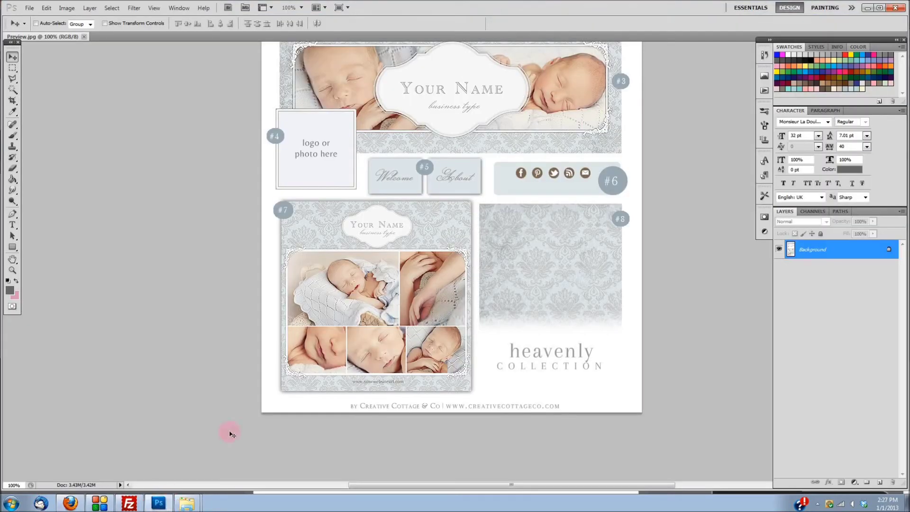
{"action": "left_click", "coordinate": [189, 472]}
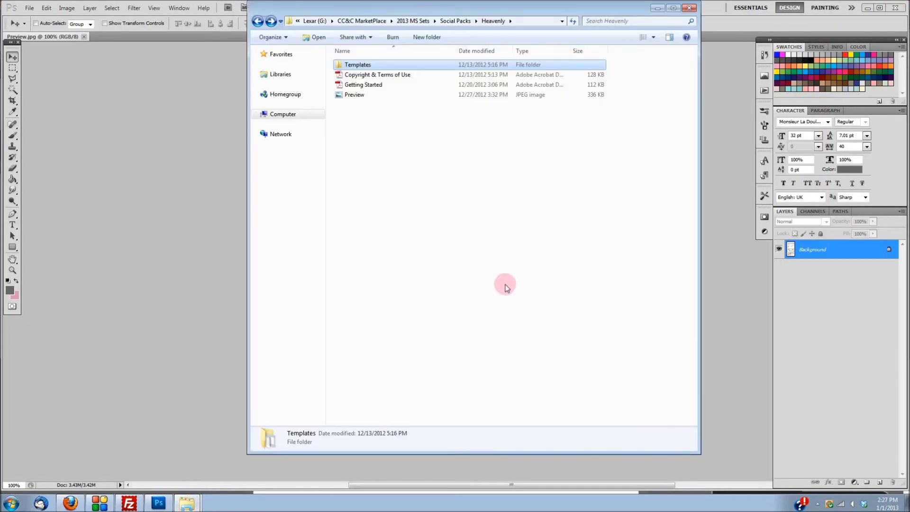
{"action": "double_click", "coordinate": [357, 64]}
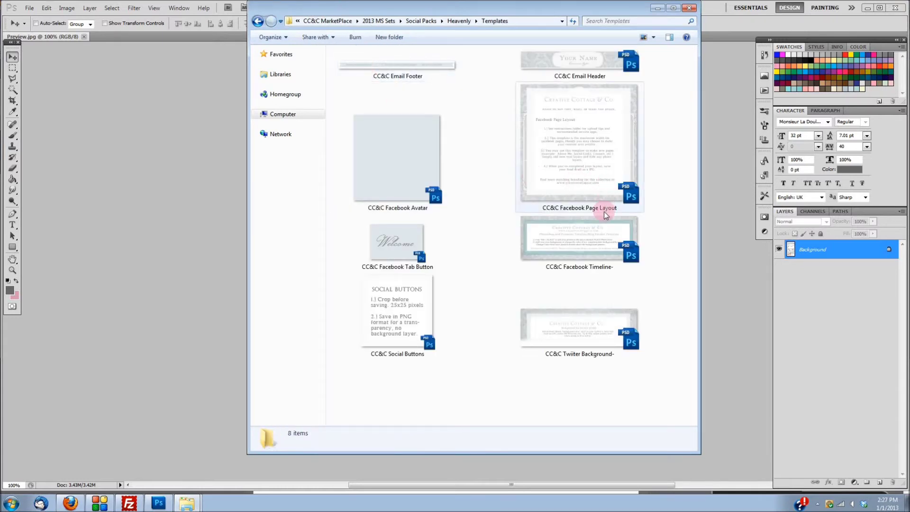
{"action": "left_click", "coordinate": [606, 166]}
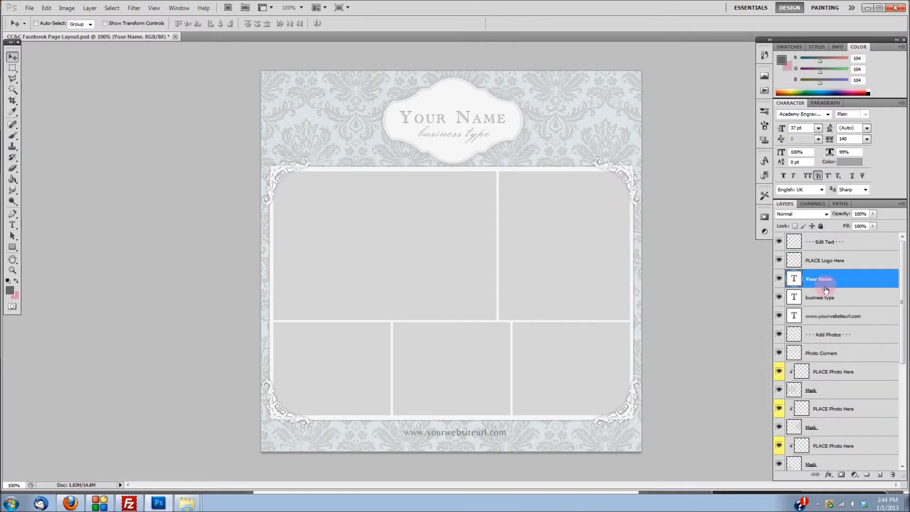
Step: Replace the YOUR NAME placeholder text with 'Baby Belle'
{"action": "left_click", "coordinate": [811, 264]}
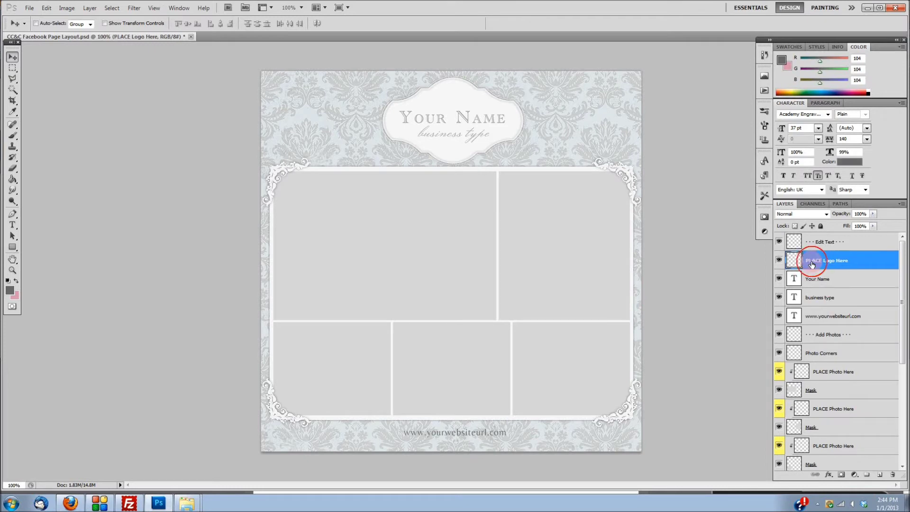
{"action": "left_click", "coordinate": [779, 279]}
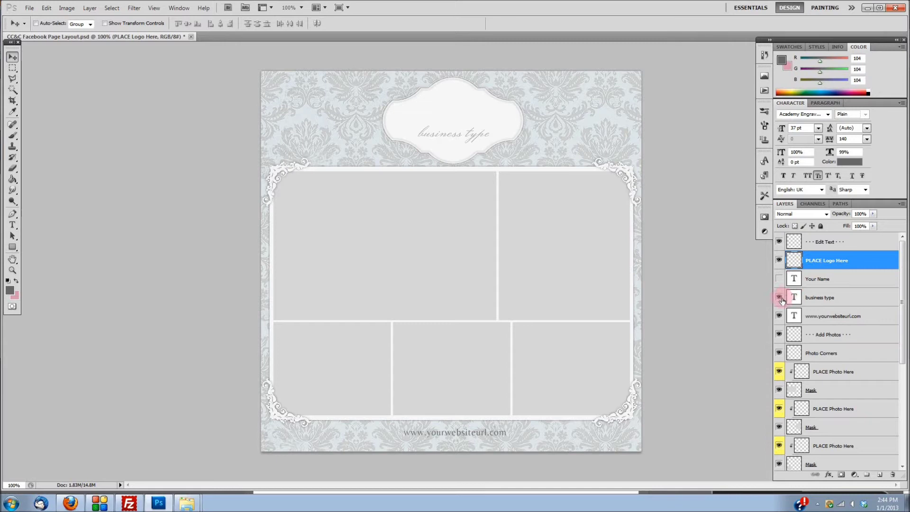
{"action": "left_click", "coordinate": [779, 298]}
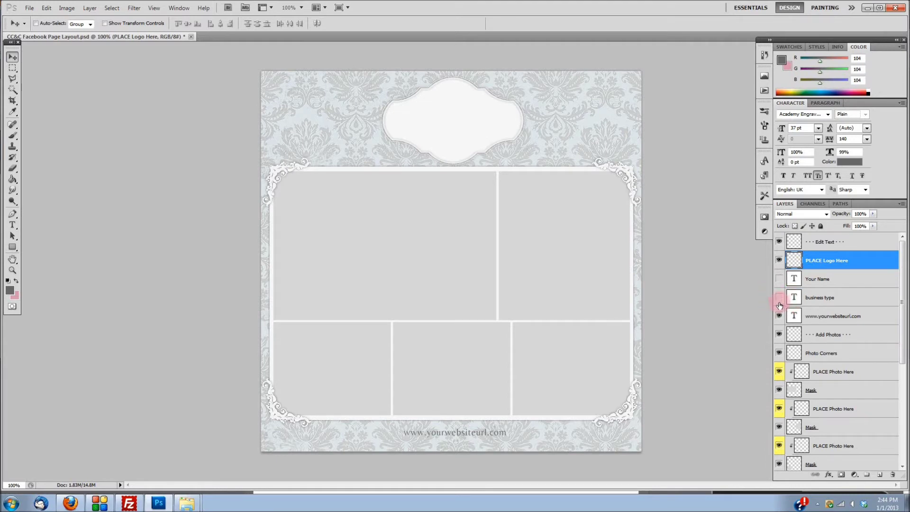
{"action": "left_click", "coordinate": [779, 280]}
{"action": "left_click", "coordinate": [779, 298]}
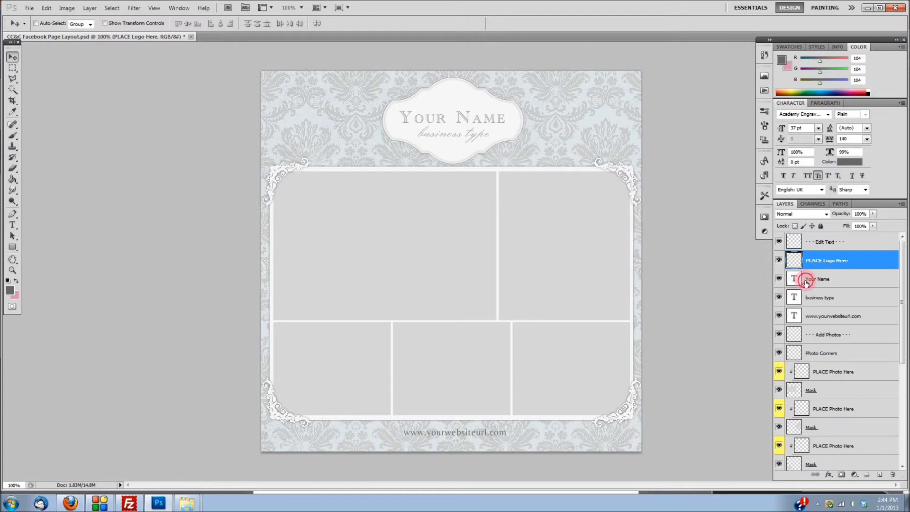
{"action": "left_click", "coordinate": [806, 282]}
{"action": "double_click", "coordinate": [795, 279]}
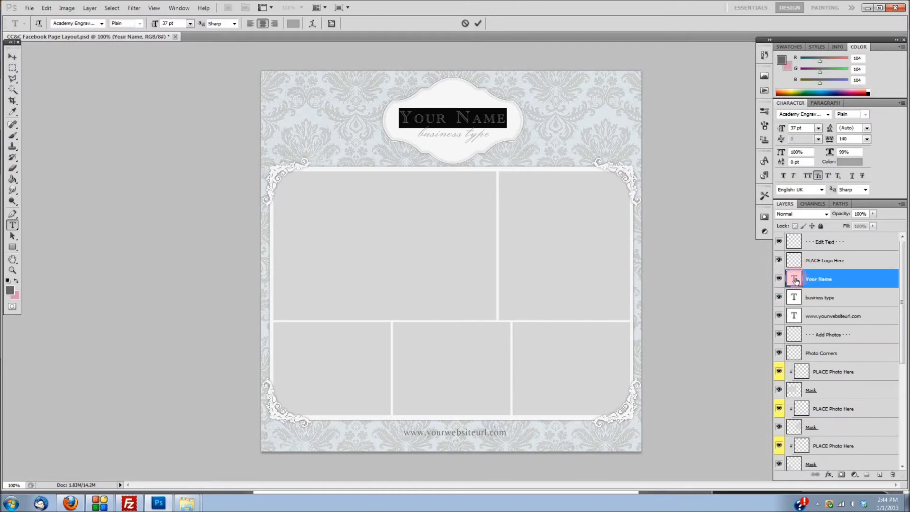
{"action": "type", "text": "Baby Belle"}
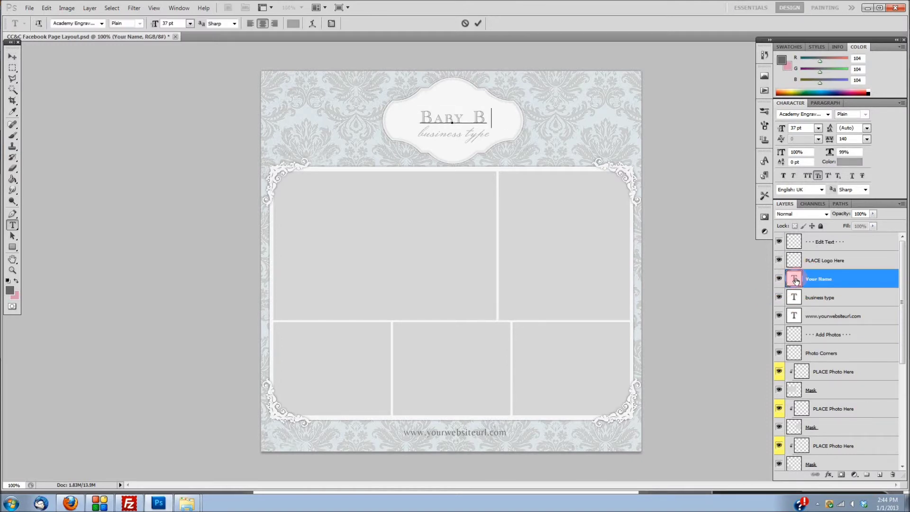
{"action": "left_click", "coordinate": [479, 23]}
{"action": "key", "text": "v"}
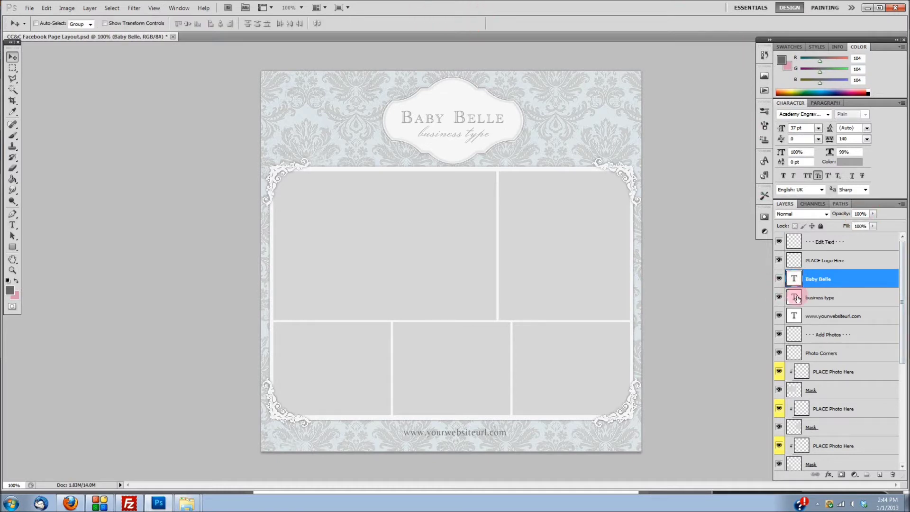
Step: Change the business type line to read 'boutique'
{"action": "double_click", "coordinate": [797, 298]}
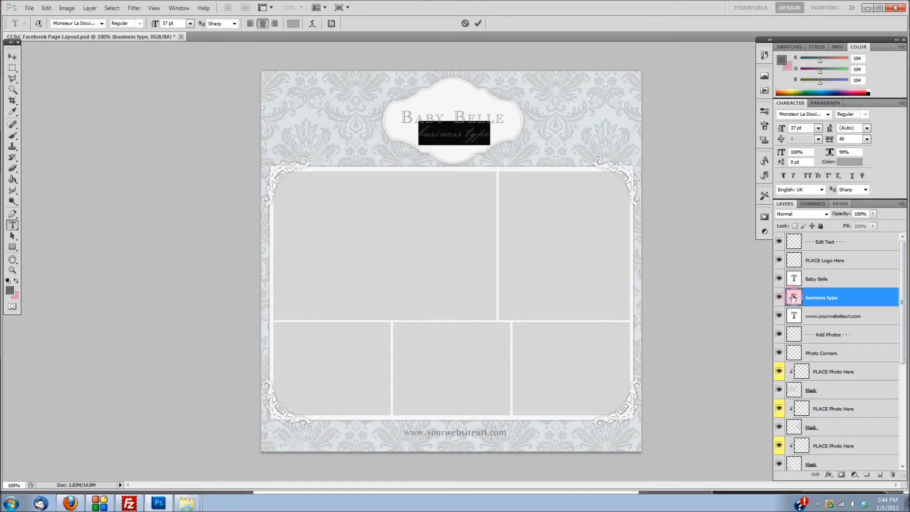
{"action": "key", "text": "BackSpace"}
{"action": "type", "text": "boutique"}
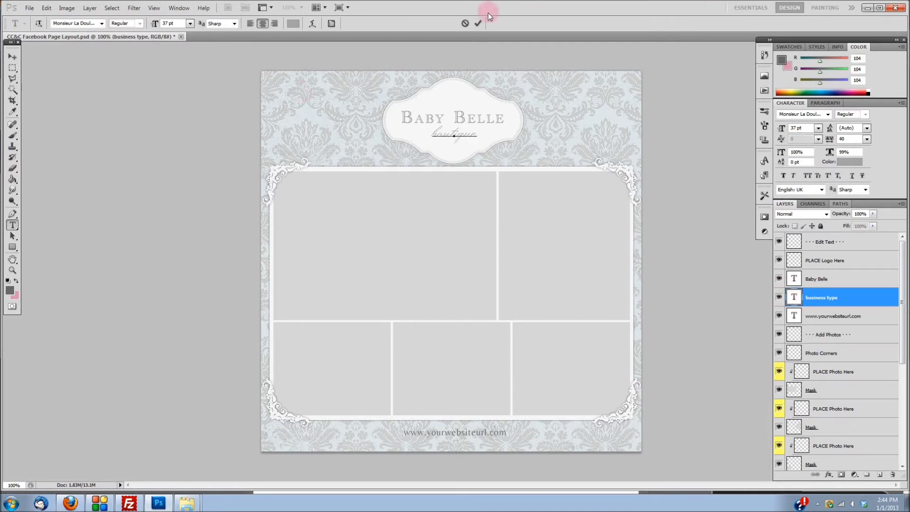
{"action": "left_click", "coordinate": [478, 24]}
{"action": "key", "text": "v"}
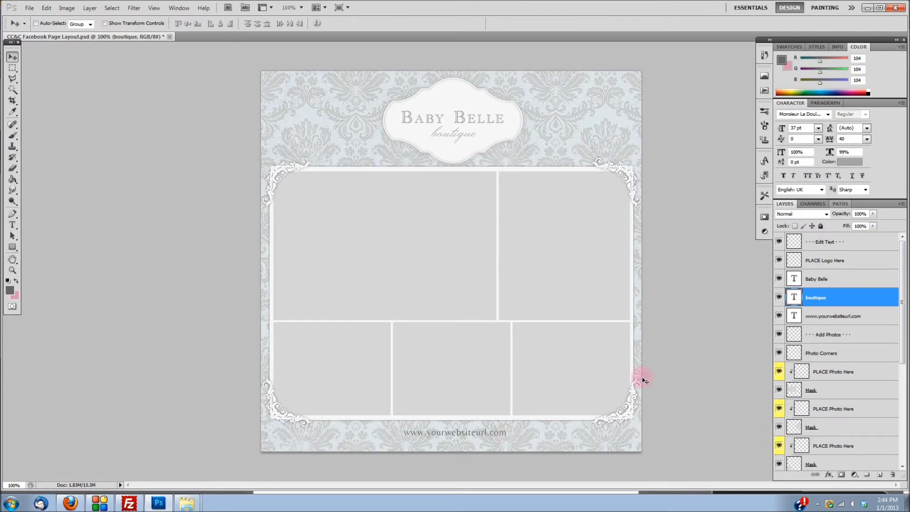
Step: Place Photo (1) into the top-left frame, scaled to about 207% to fill it
{"action": "left_click", "coordinate": [846, 373]}
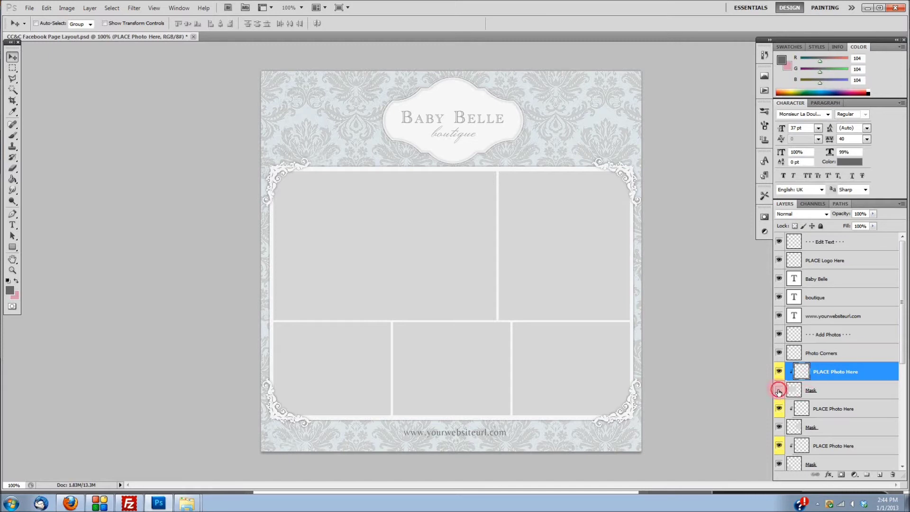
{"action": "left_click", "coordinate": [779, 391]}
{"action": "left_click", "coordinate": [778, 390]}
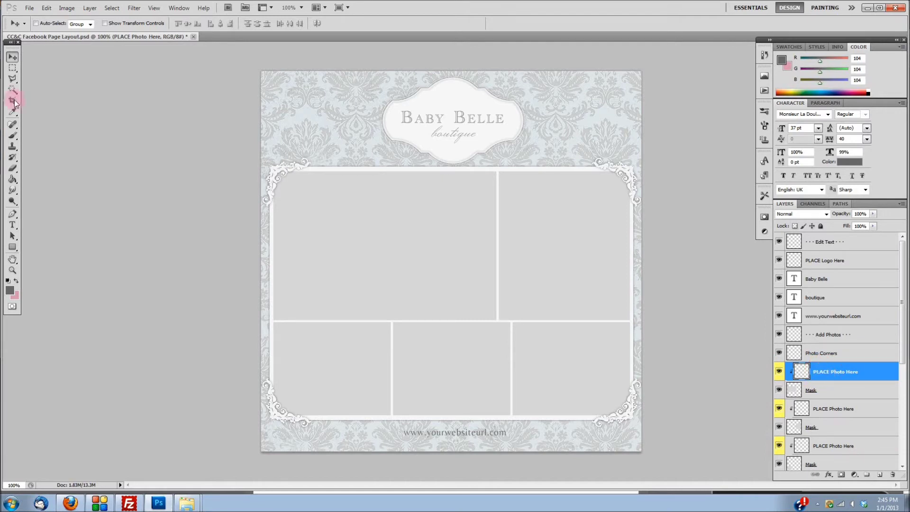
{"action": "left_click", "coordinate": [30, 8]}
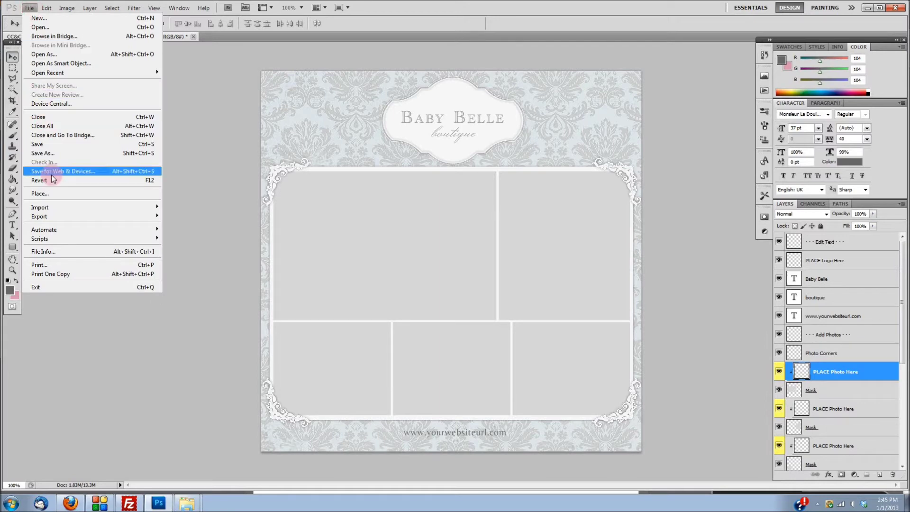
{"action": "left_click", "coordinate": [52, 192]}
{"action": "double_click", "coordinate": [722, 167]}
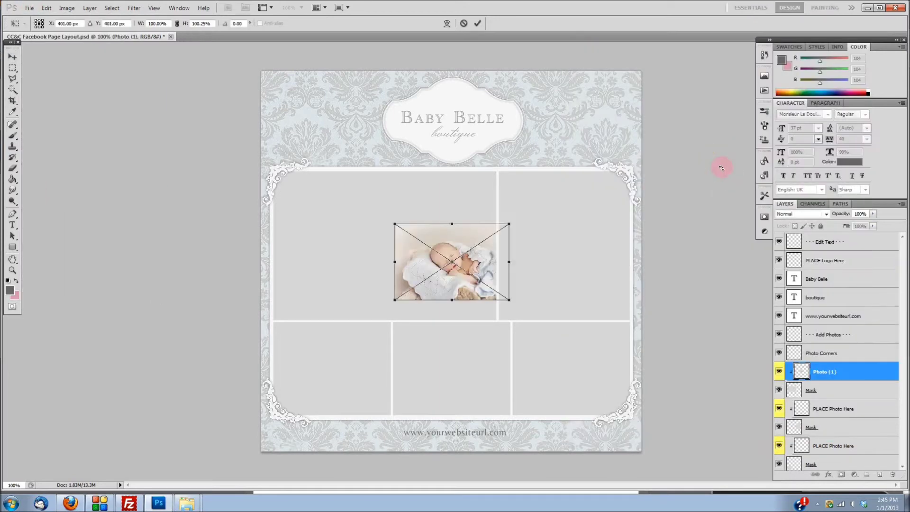
{"action": "left_click_drag", "start_coordinate": [406, 222], "coordinate": [273, 143]}
{"action": "left_click_drag", "start_coordinate": [356, 199], "coordinate": [354, 229]}
{"action": "left_click_drag", "start_coordinate": [442, 292], "coordinate": [442, 286]}
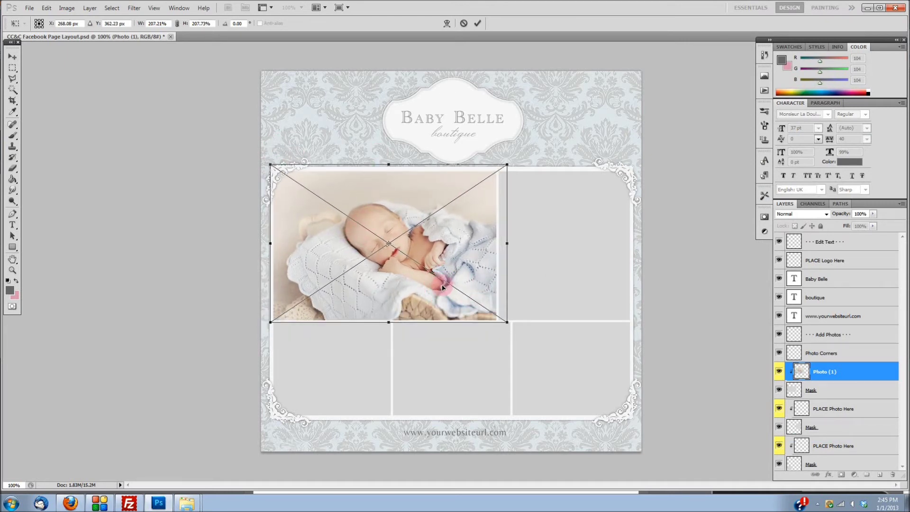
{"action": "left_click", "coordinate": [478, 23]}
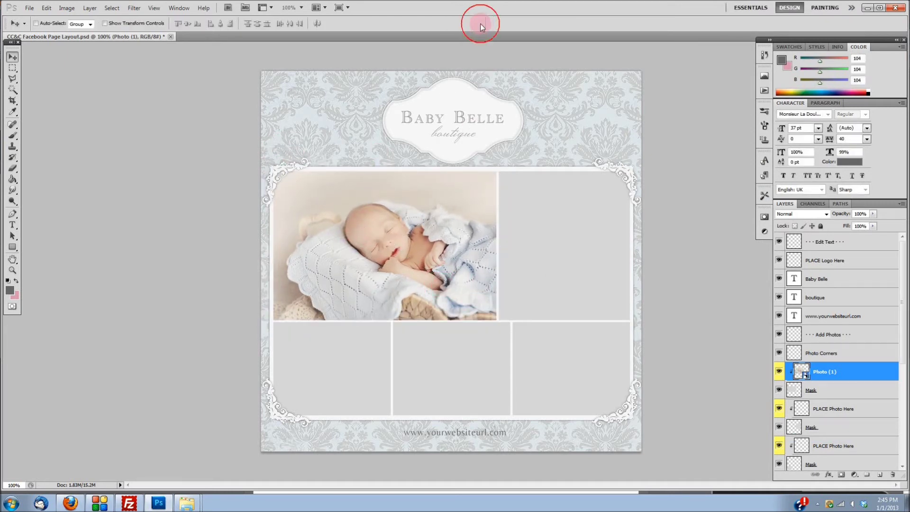
{"action": "left_click", "coordinate": [820, 415]}
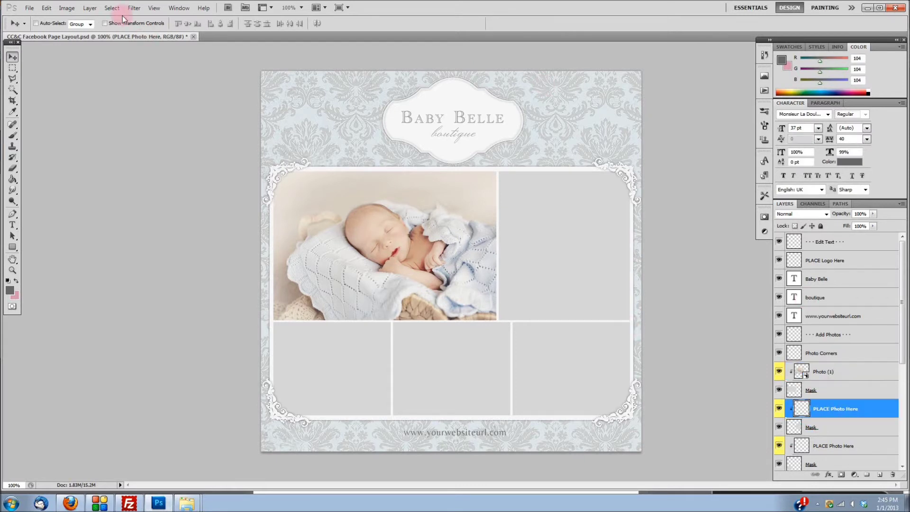
Step: Place Photo (3) over the top-right frame, enlarged to about 198% to cover it
{"action": "left_click", "coordinate": [30, 7]}
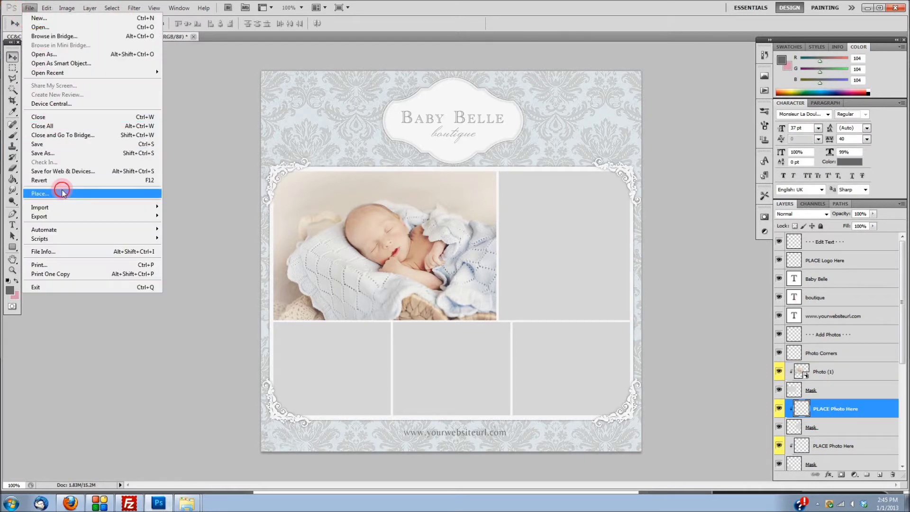
{"action": "left_click", "coordinate": [63, 194]}
{"action": "scroll", "coordinate": [809, 301], "scroll_direction": "down", "scroll_amount": 3}
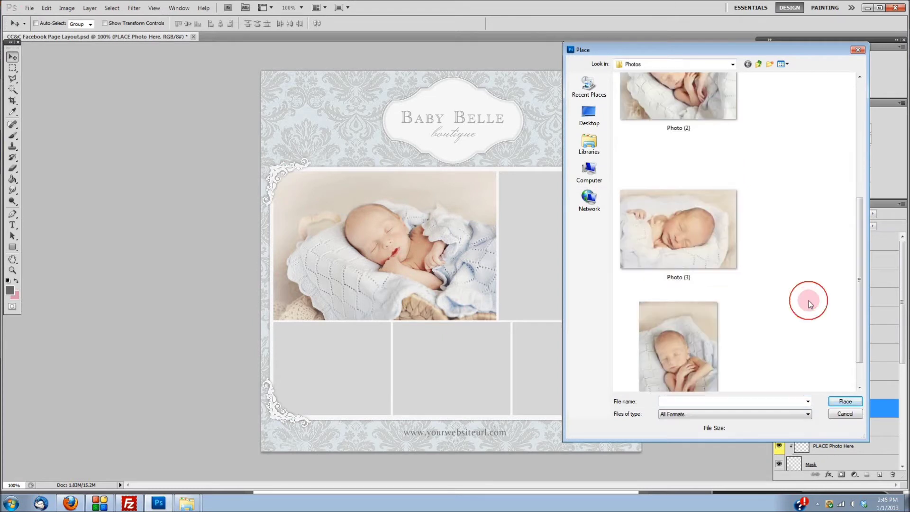
{"action": "double_click", "coordinate": [759, 278]}
{"action": "left_click_drag", "start_coordinate": [506, 266], "coordinate": [576, 215]}
{"action": "left_click_drag", "start_coordinate": [527, 245], "coordinate": [446, 336]}
{"action": "left_click_drag", "start_coordinate": [445, 277], "coordinate": [458, 289]}
{"action": "left_click_drag", "start_coordinate": [430, 180], "coordinate": [428, 154]}
{"action": "left_click_drag", "start_coordinate": [525, 271], "coordinate": [540, 273]}
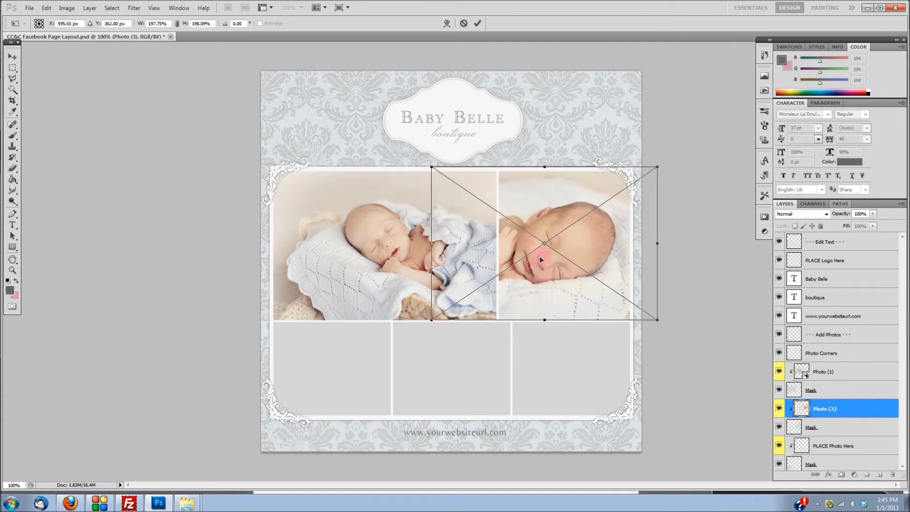
{"action": "left_click", "coordinate": [478, 23]}
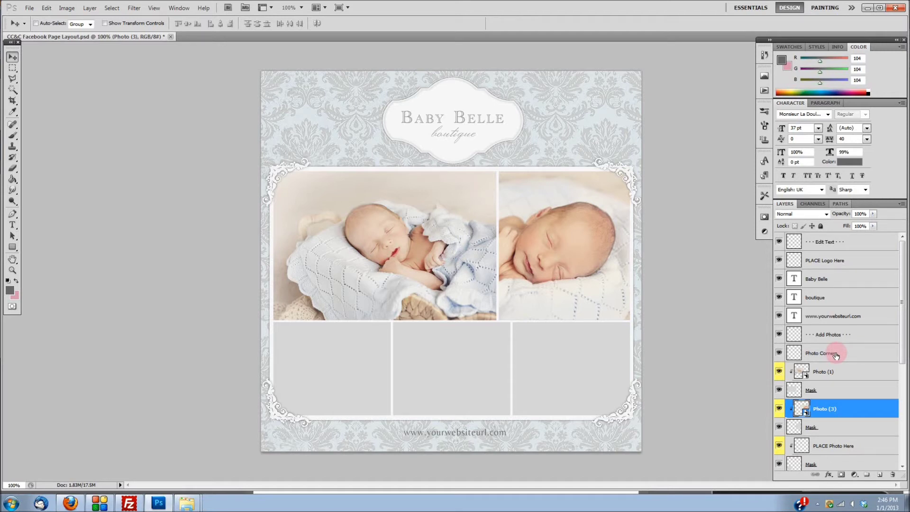
Step: Select the bottom-left photo placeholder layer and pick the Eyedropper tool
{"action": "scroll", "coordinate": [842, 327], "scroll_direction": "down", "scroll_amount": 3}
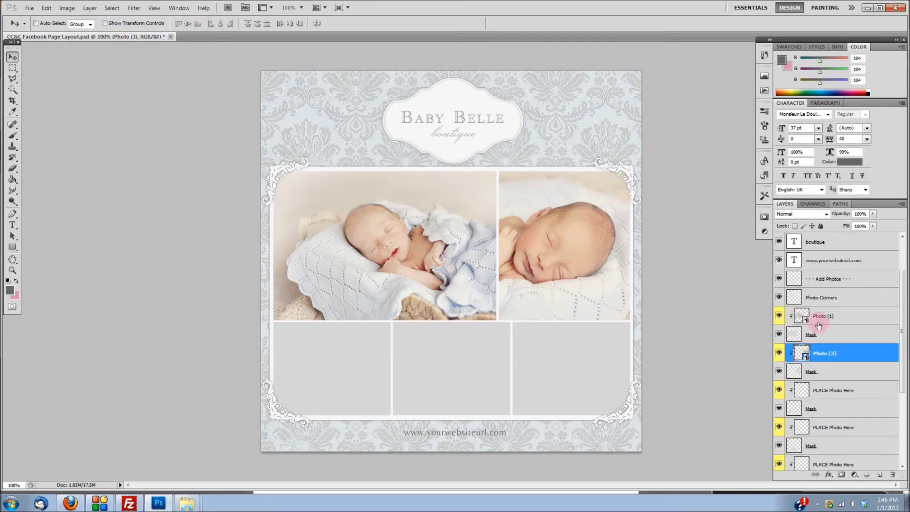
{"action": "left_click", "coordinate": [817, 391]}
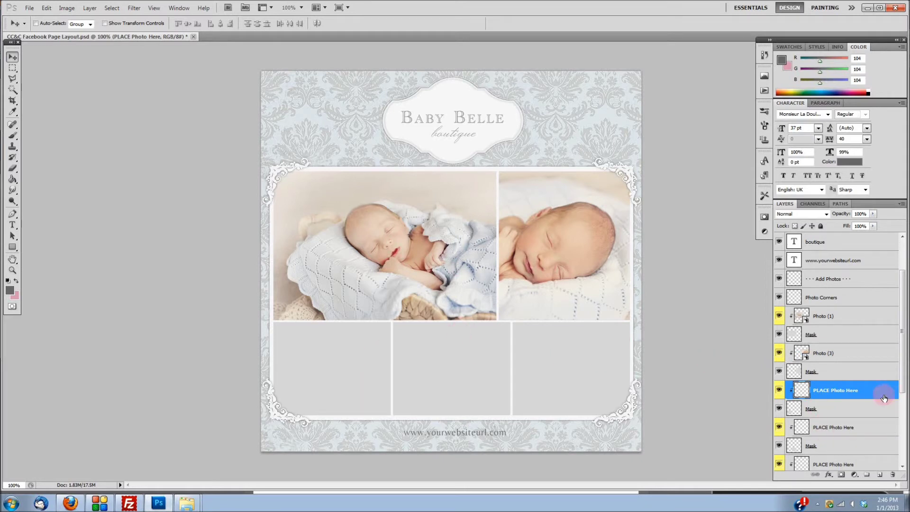
{"action": "scroll", "coordinate": [883, 398], "scroll_direction": "down", "scroll_amount": 2}
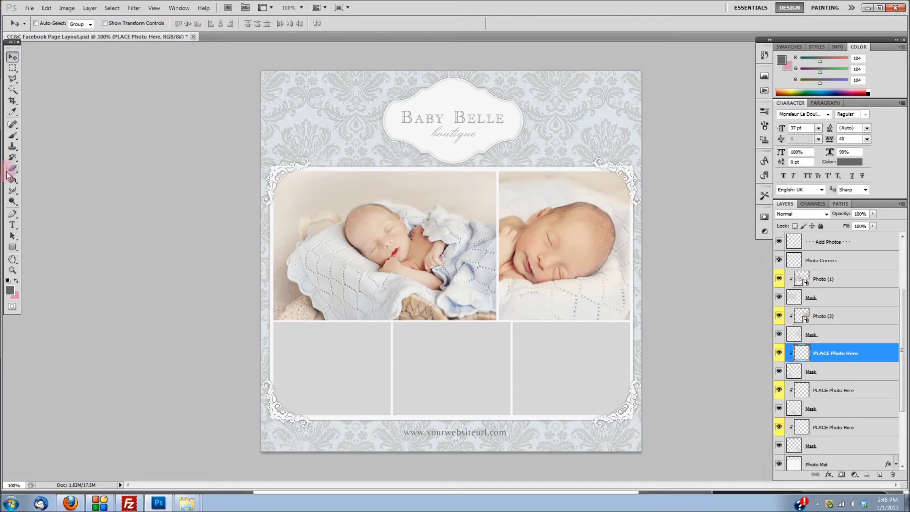
{"action": "left_click", "coordinate": [13, 114]}
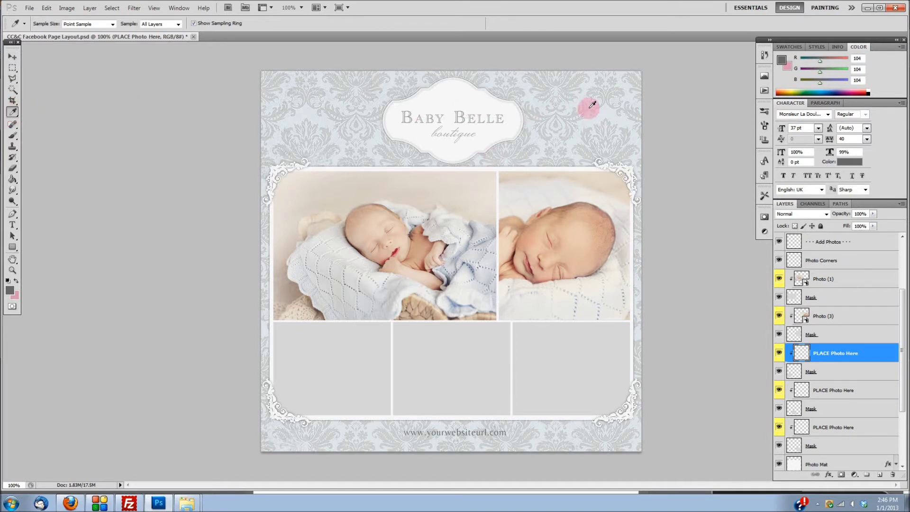
Step: Sample the pale background and darken the foreground colour to #a4c1cc
{"action": "left_click", "coordinate": [607, 110]}
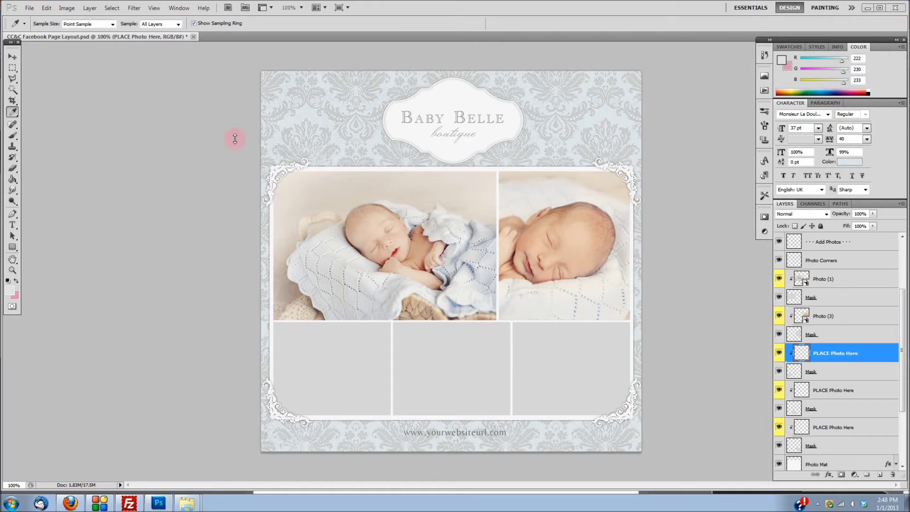
{"action": "left_click", "coordinate": [12, 293]}
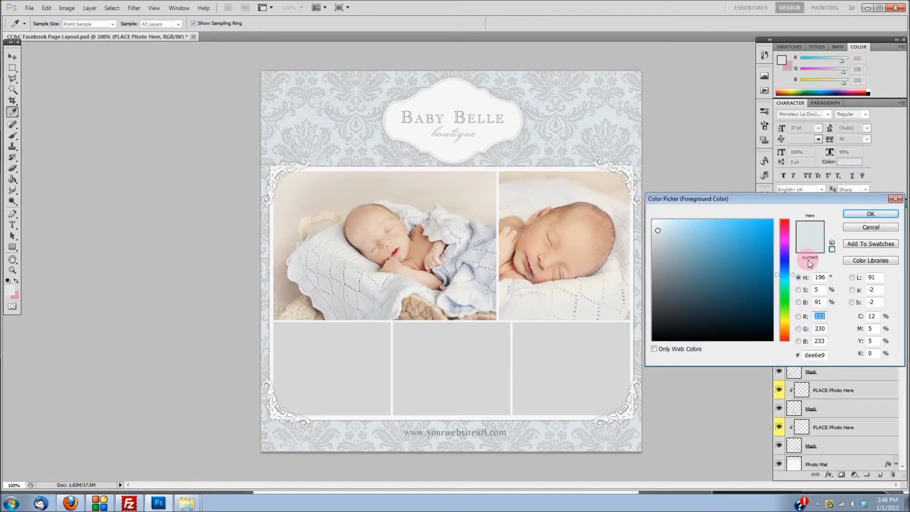
{"action": "left_click_drag", "start_coordinate": [664, 234], "coordinate": [676, 244]}
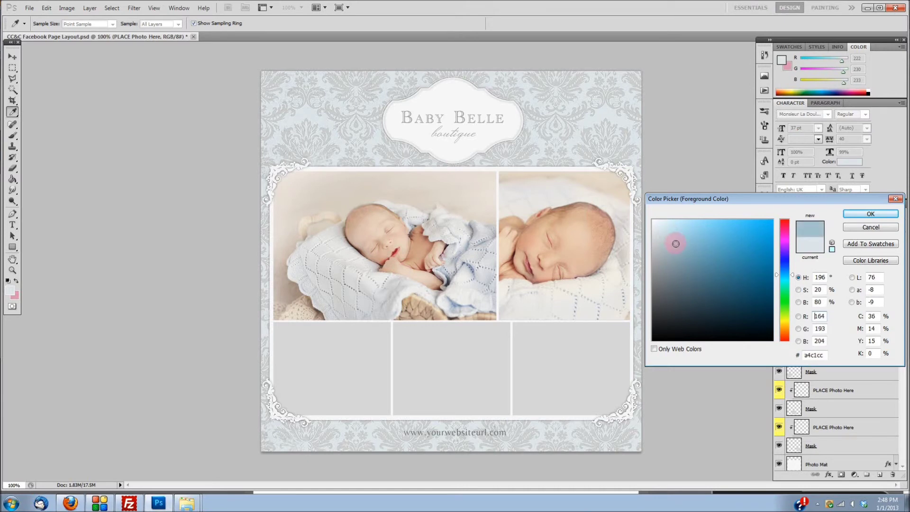
{"action": "left_click", "coordinate": [889, 214]}
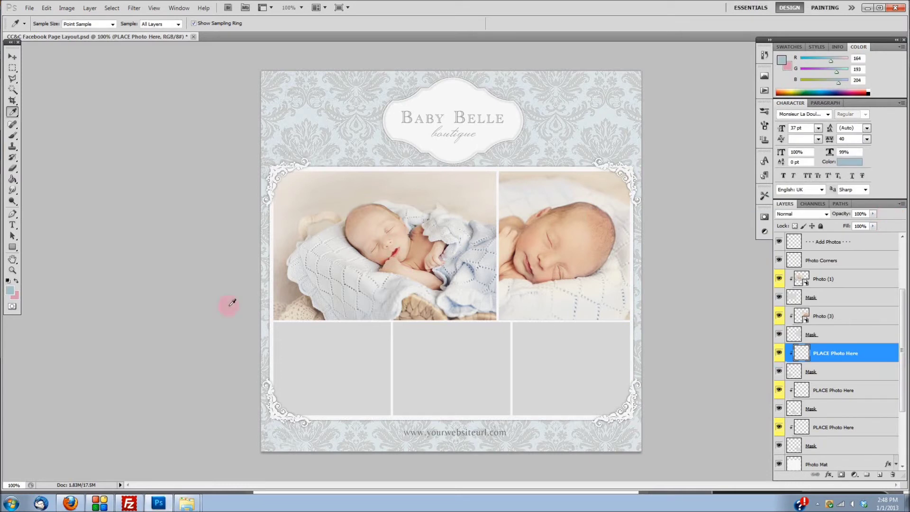
Step: With the Paint Bucket, fill the bottom-left photo box with the light blue
{"action": "left_click", "coordinate": [12, 180]}
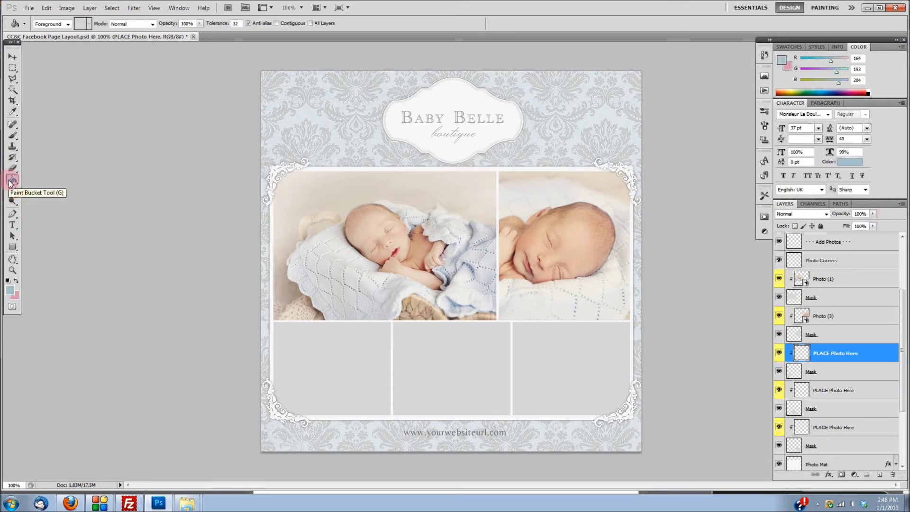
{"action": "left_click", "coordinate": [838, 391]}
{"action": "left_click", "coordinate": [779, 409]}
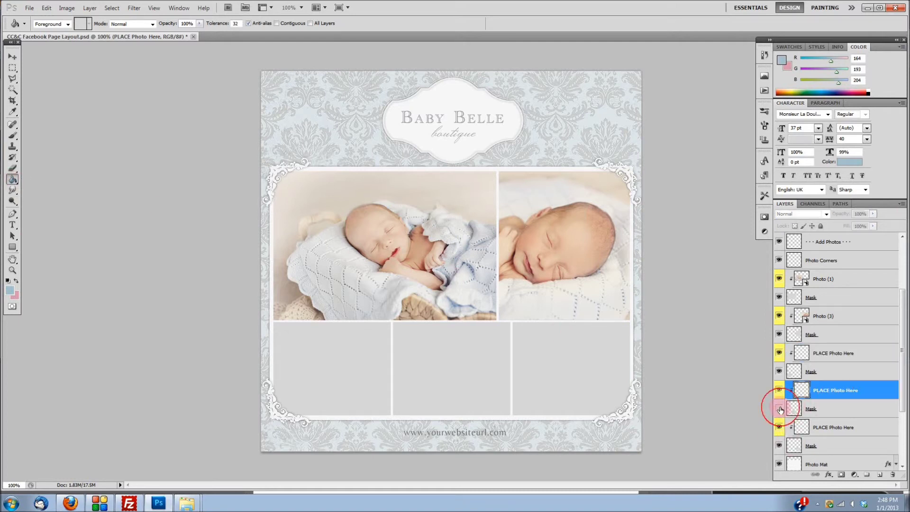
{"action": "left_click", "coordinate": [780, 410]}
{"action": "left_click", "coordinate": [780, 373]}
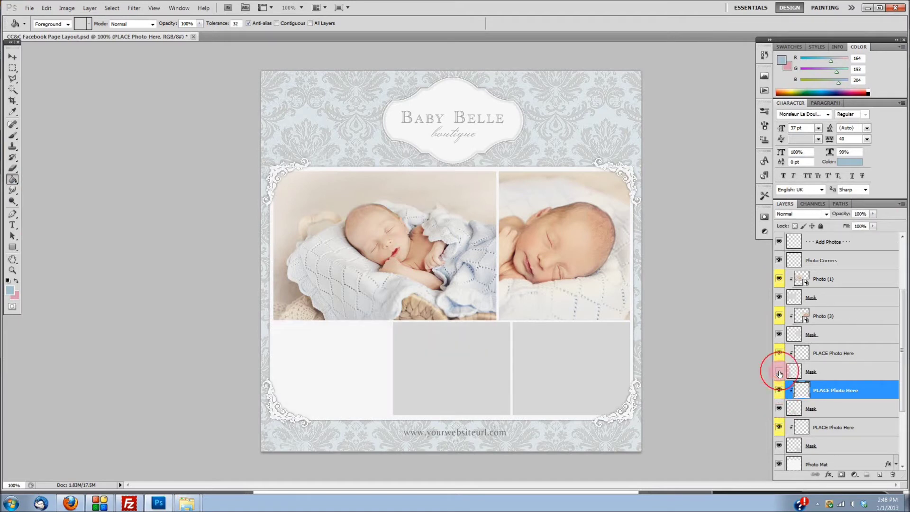
{"action": "left_click", "coordinate": [779, 373]}
{"action": "left_click", "coordinate": [824, 370]}
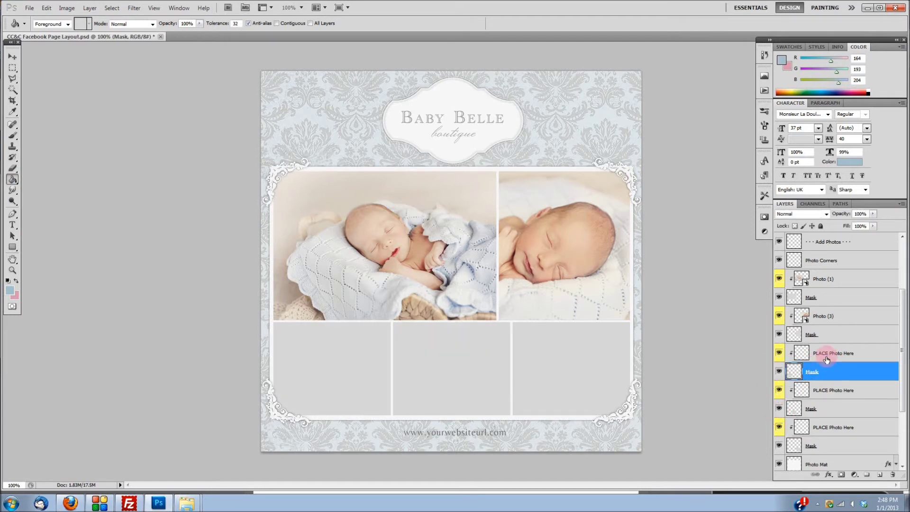
{"action": "left_click", "coordinate": [827, 357]}
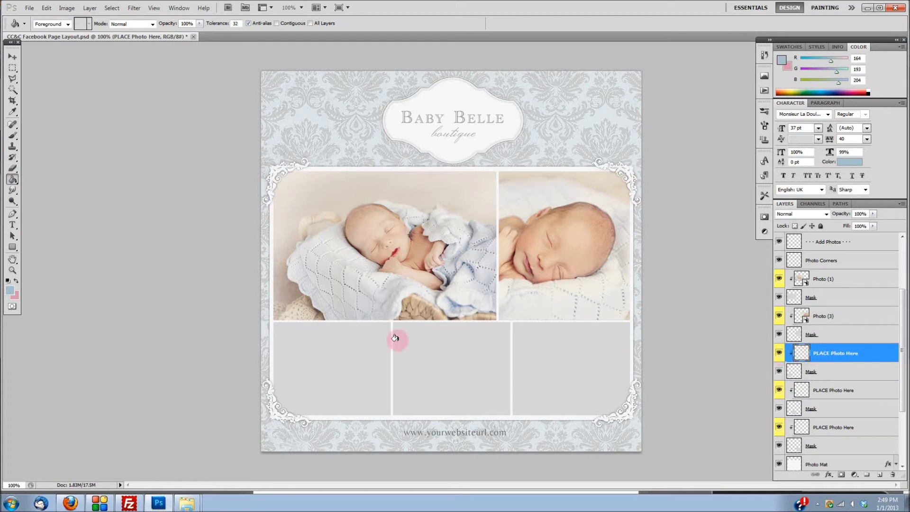
{"action": "left_click", "coordinate": [331, 342]}
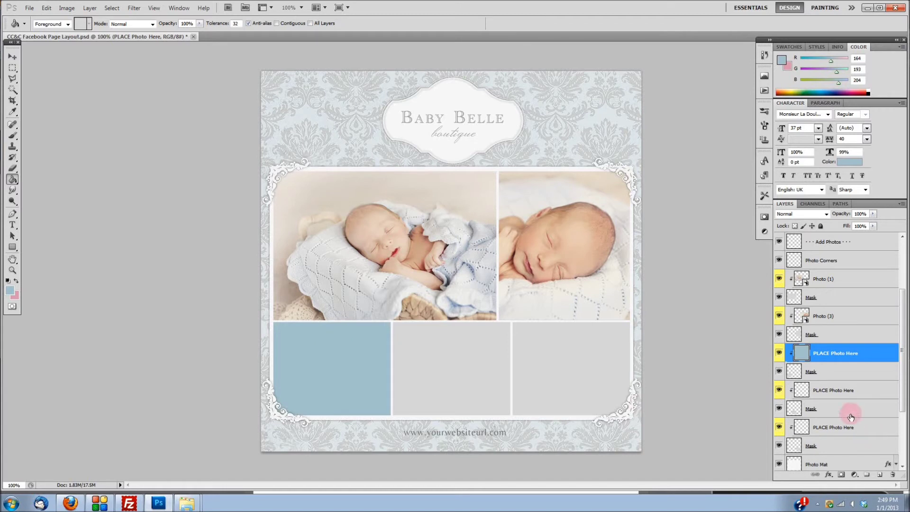
Step: Fill the middle and bottom-right photo boxes with the light blue
{"action": "left_click", "coordinate": [826, 397]}
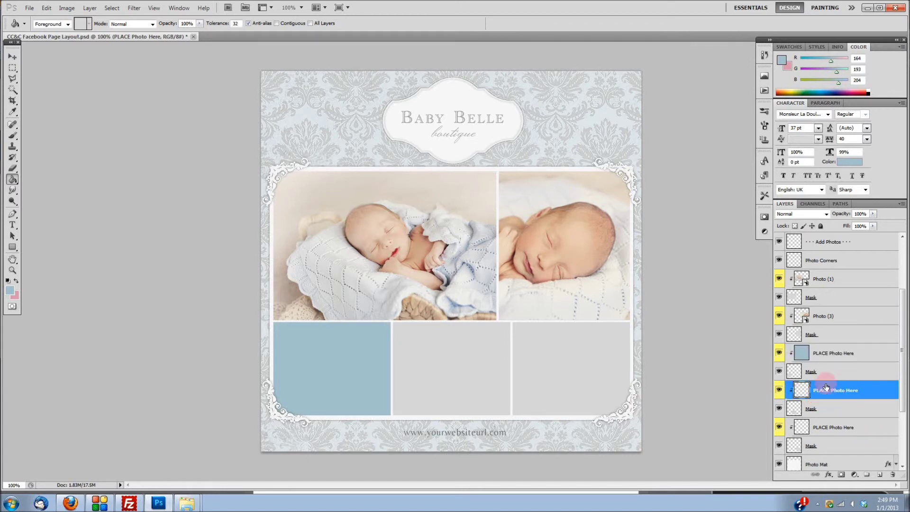
{"action": "left_click", "coordinate": [477, 368]}
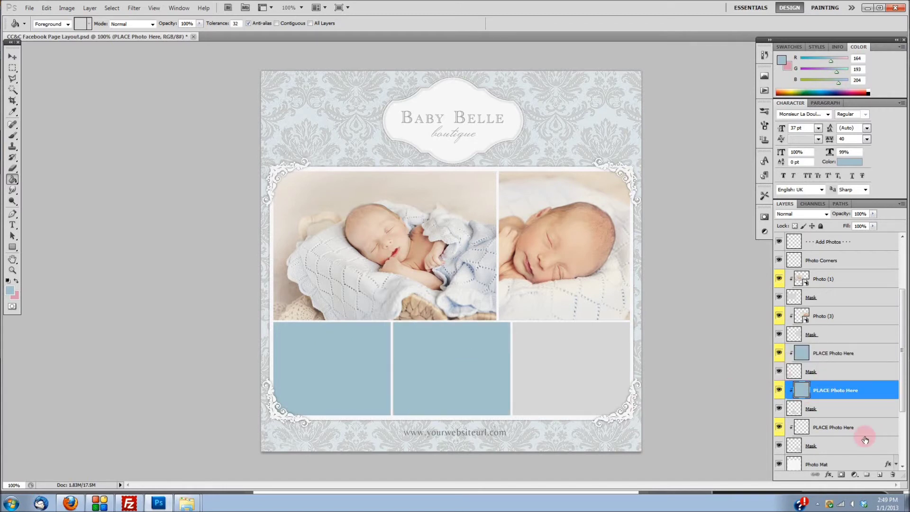
{"action": "left_click", "coordinate": [809, 427]}
{"action": "left_click", "coordinate": [527, 367]}
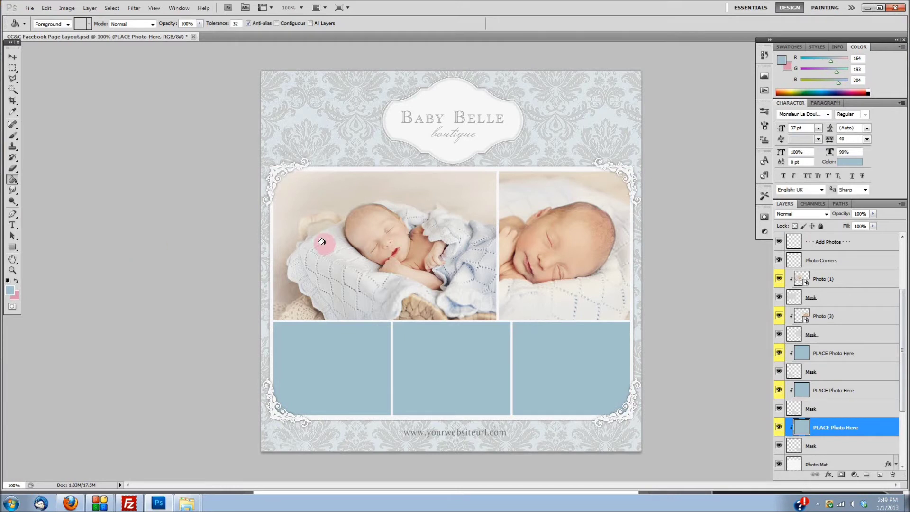
Step: Add a white 'Blog' text label in the bottom-left blue box
{"action": "left_click", "coordinate": [12, 225]}
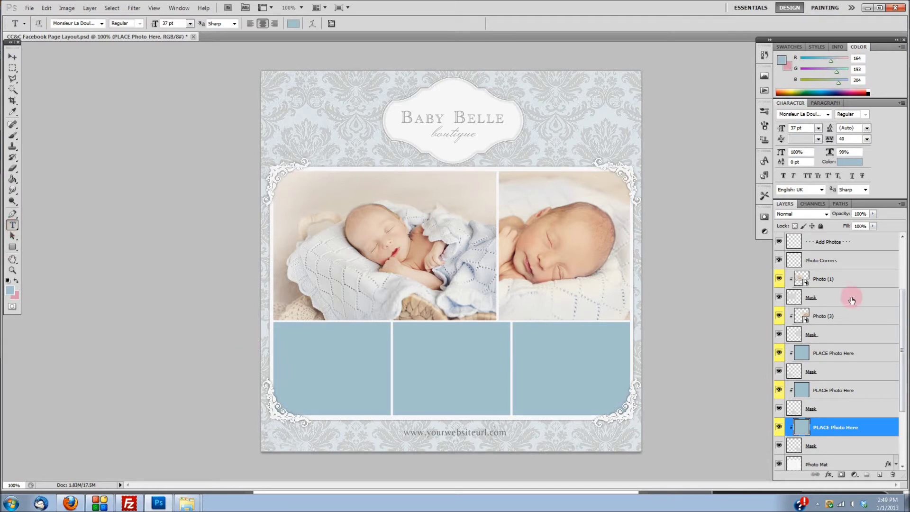
{"action": "left_click", "coordinate": [289, 368]}
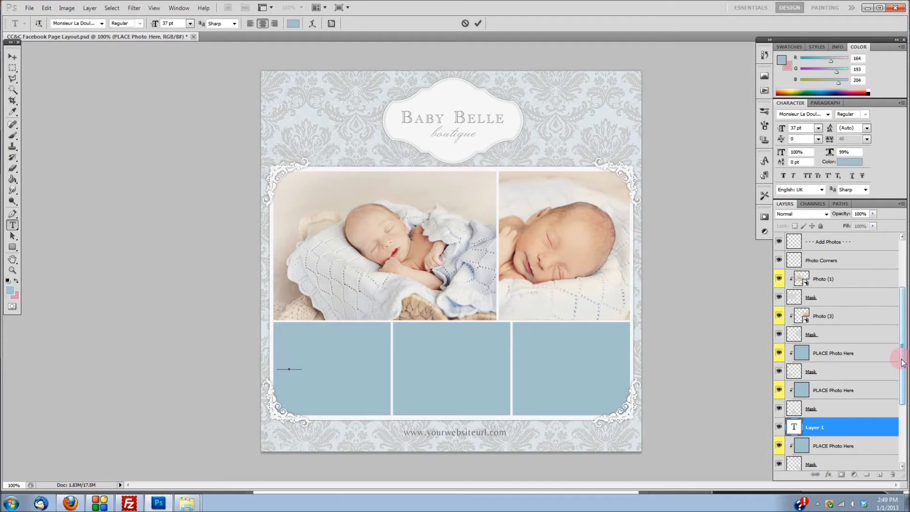
{"action": "key", "text": "ctrl+a"}
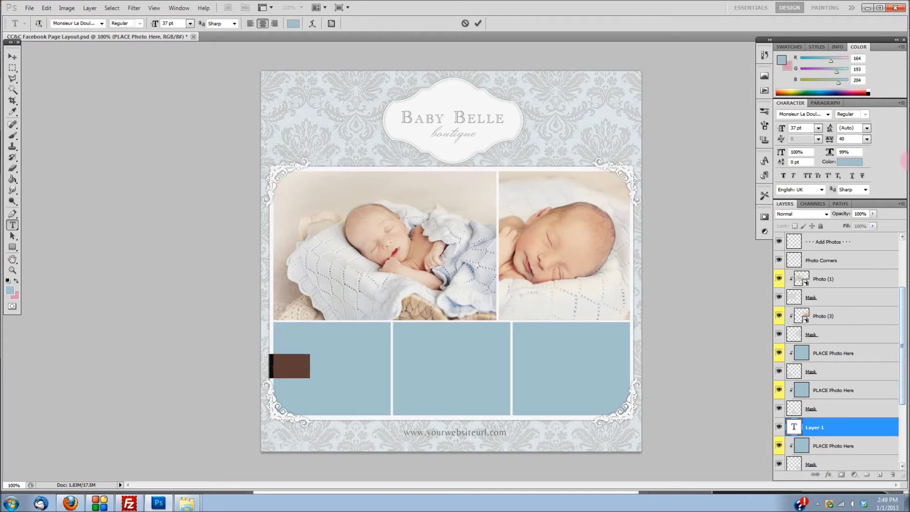
{"action": "left_click", "coordinate": [846, 162]}
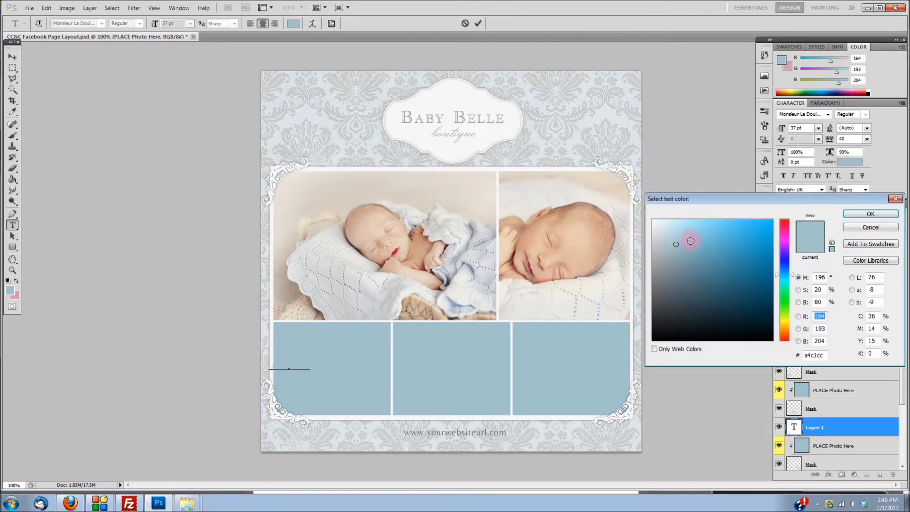
{"action": "left_click_drag", "start_coordinate": [690, 240], "coordinate": [602, 208]}
{"action": "left_click", "coordinate": [872, 215]}
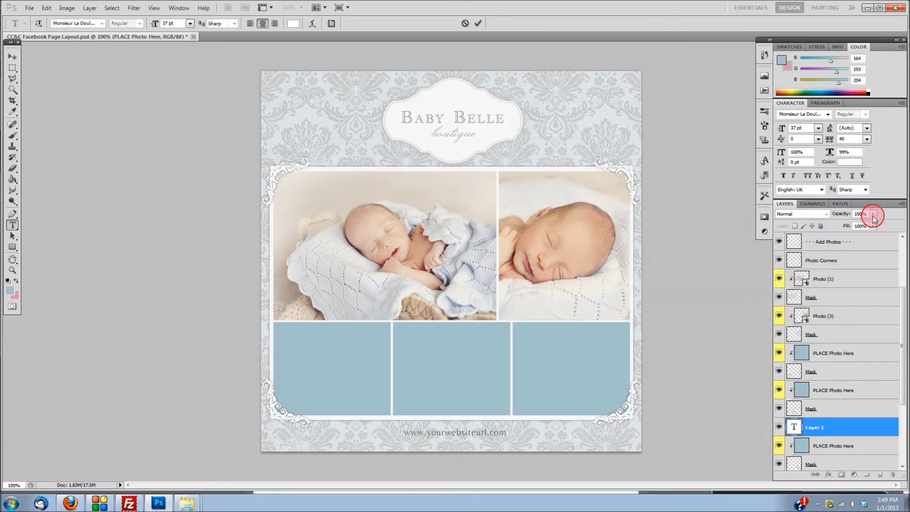
{"action": "left_click", "coordinate": [840, 427]}
Step: Move the Blog layer below Add Photos, position it and enlarge it to 79 pt
{"action": "left_click_drag", "start_coordinate": [840, 428], "coordinate": [844, 251]}
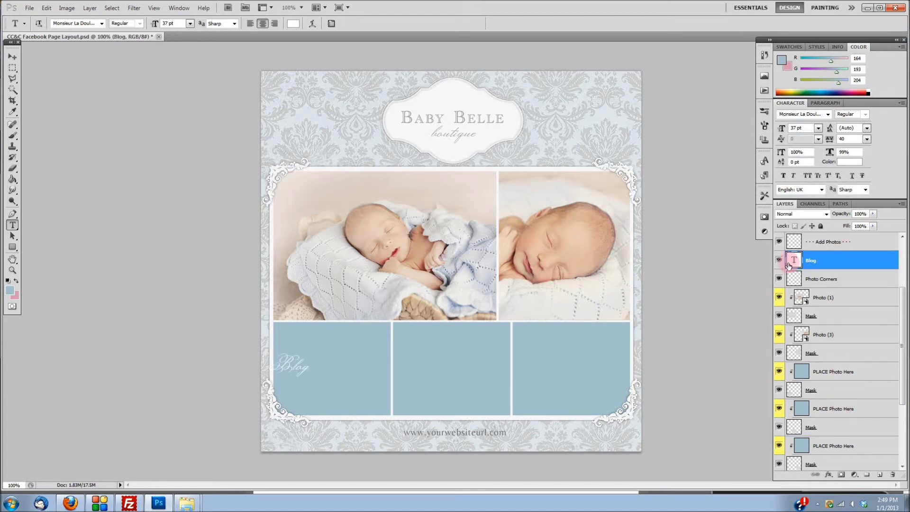
{"action": "left_click", "coordinate": [16, 61]}
{"action": "left_click_drag", "start_coordinate": [298, 406], "coordinate": [340, 407]}
{"action": "left_click", "coordinate": [796, 128]}
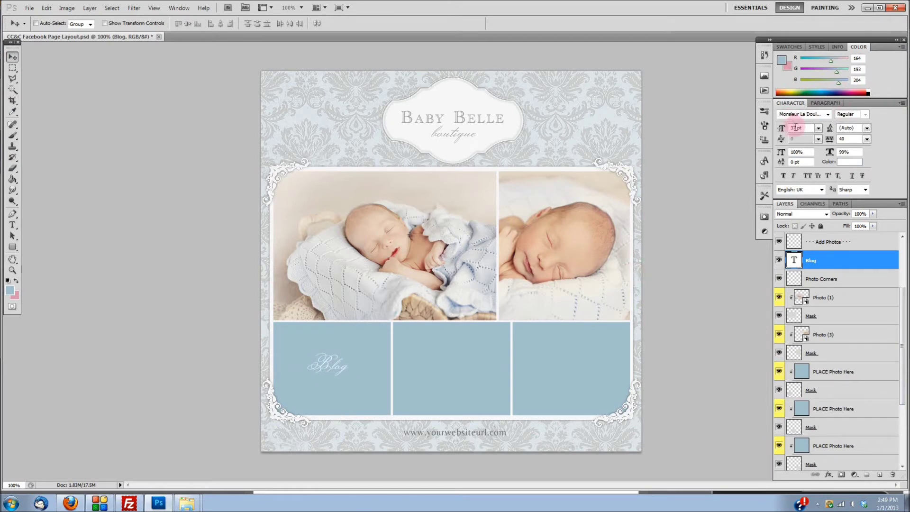
{"action": "double_click", "coordinate": [794, 262]}
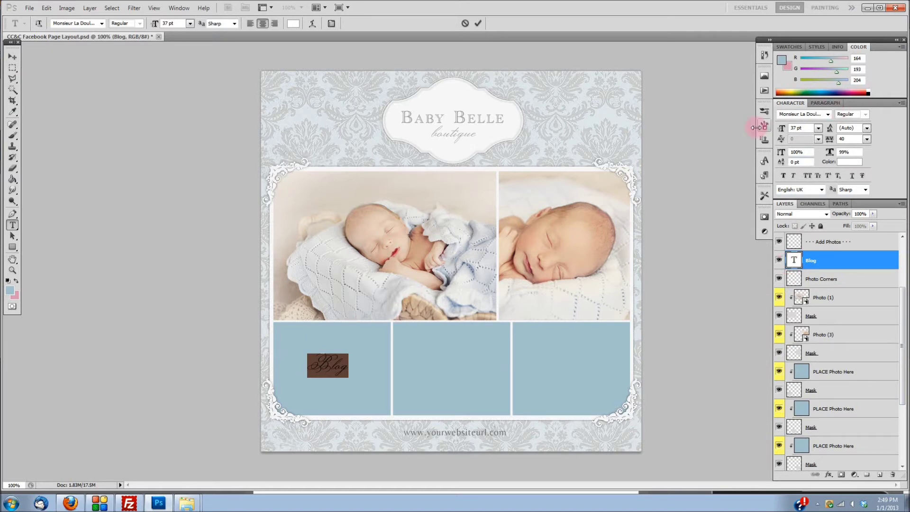
{"action": "left_click_drag", "start_coordinate": [783, 131], "coordinate": [808, 130]}
{"action": "left_click", "coordinate": [795, 259]}
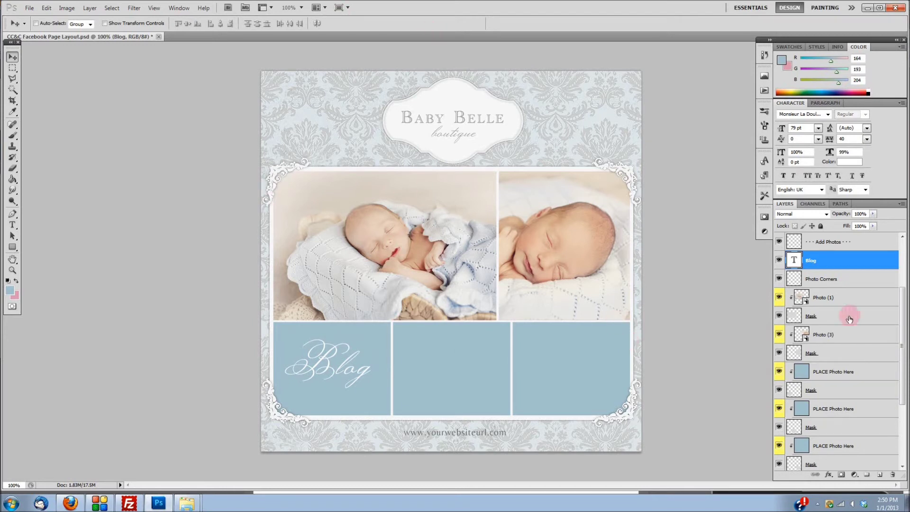
Step: Start a Save As in JPEG format, then cancel it
{"action": "left_click", "coordinate": [29, 10]}
{"action": "left_click", "coordinate": [75, 157]}
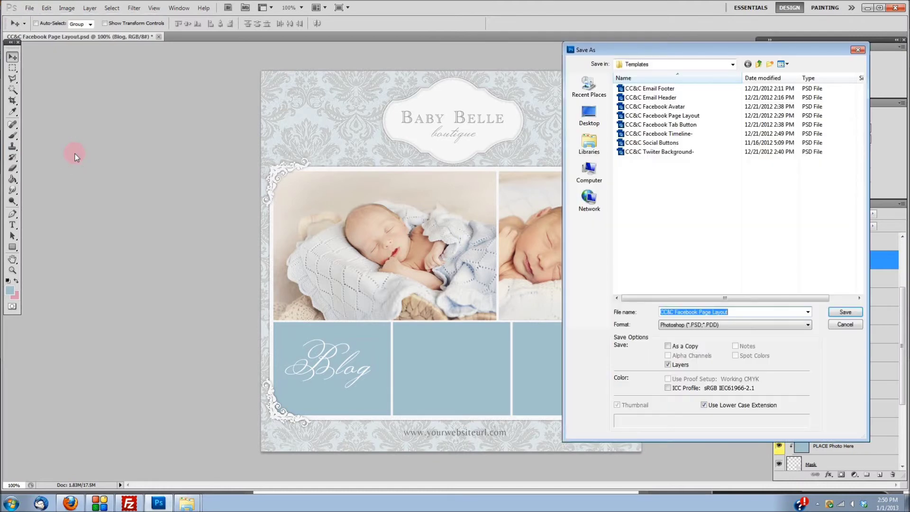
{"action": "left_click", "coordinate": [684, 324]}
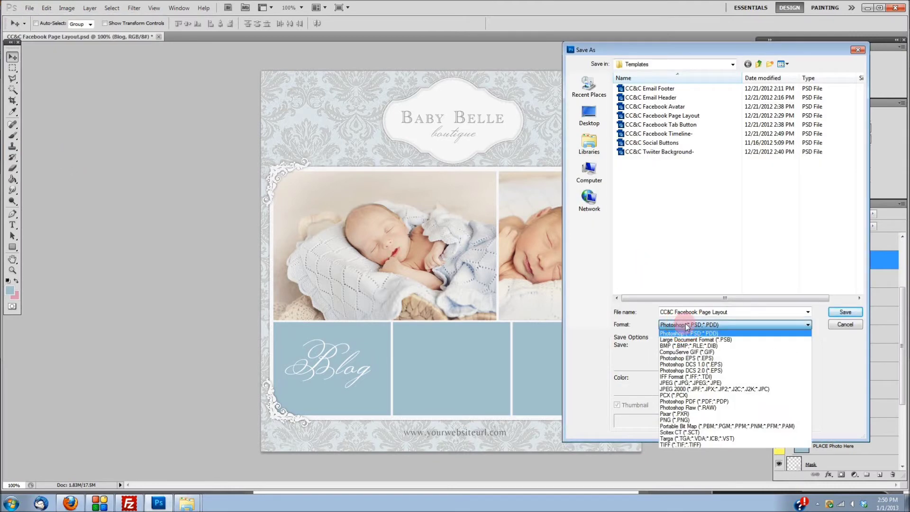
{"action": "left_click", "coordinate": [690, 382]}
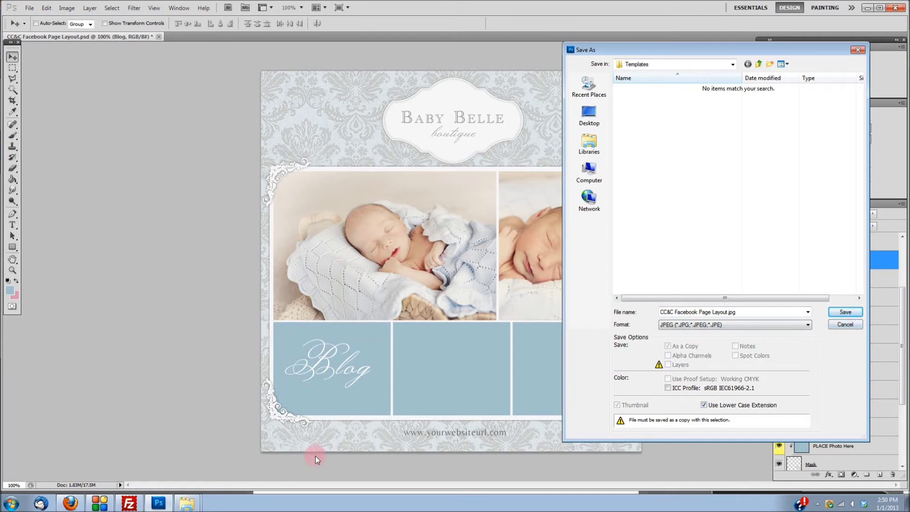
{"action": "left_click", "coordinate": [842, 326]}
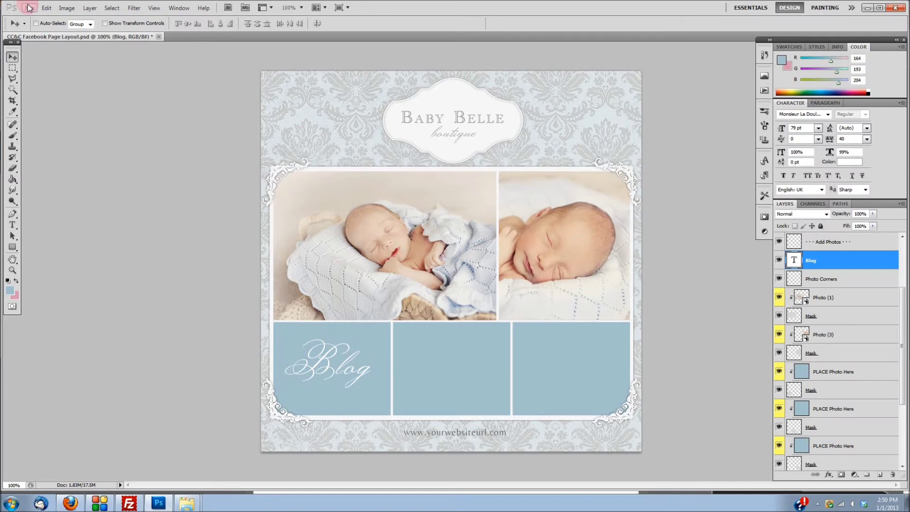
Step: Hide the Blog label and save the layout as JPEG 'FB Test' with default quality
{"action": "left_click", "coordinate": [780, 261]}
{"action": "left_click", "coordinate": [30, 7]}
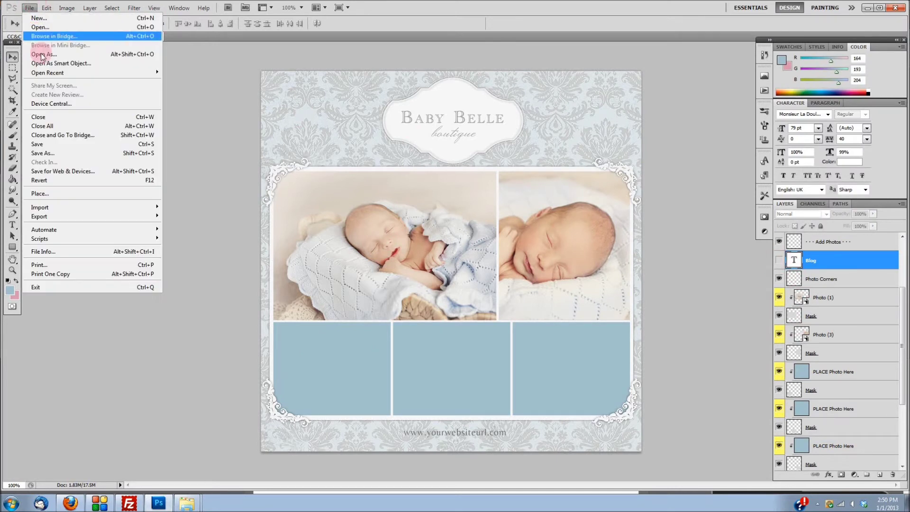
{"action": "left_click", "coordinate": [65, 151]}
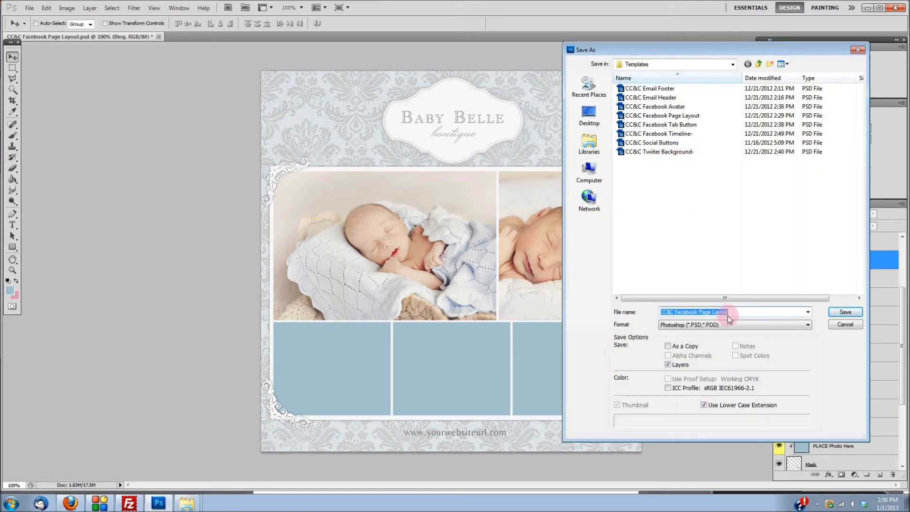
{"action": "type", "text": "FB Test"}
{"action": "left_click", "coordinate": [675, 325]}
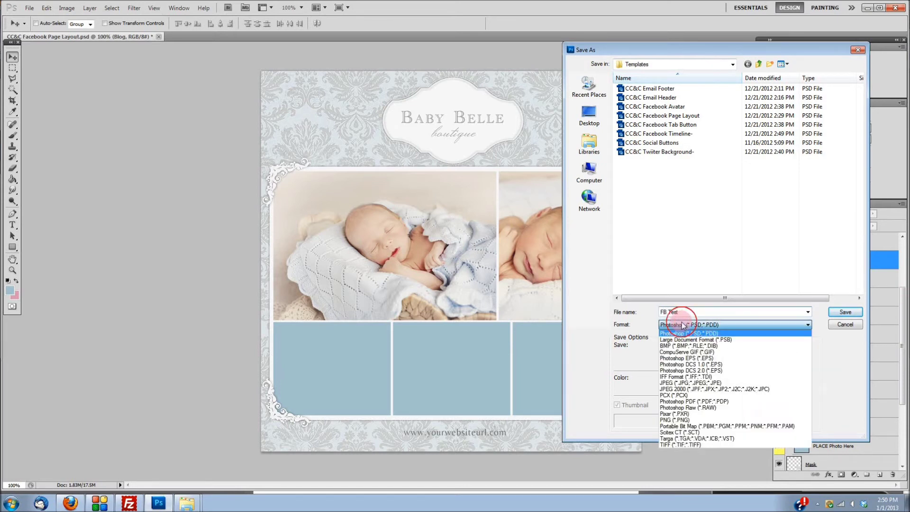
{"action": "left_click", "coordinate": [694, 379]}
{"action": "left_click", "coordinate": [846, 312]}
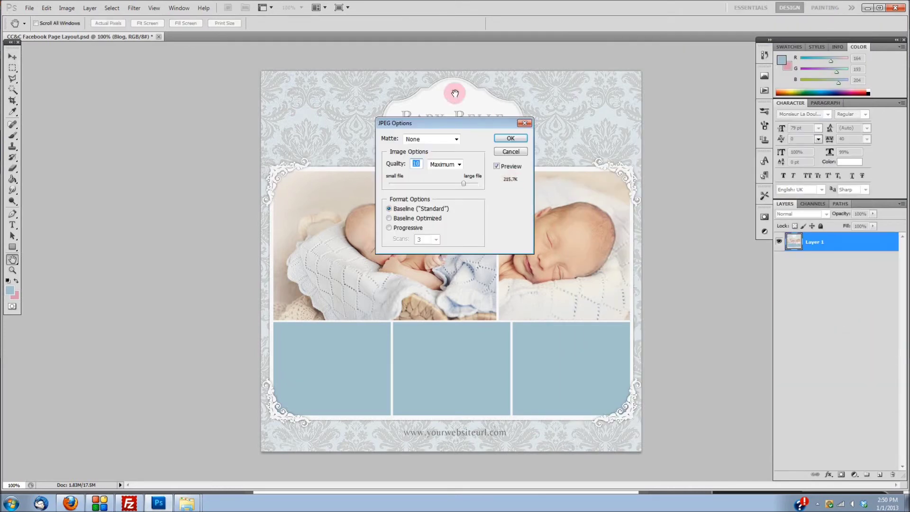
{"action": "left_click", "coordinate": [502, 140]}
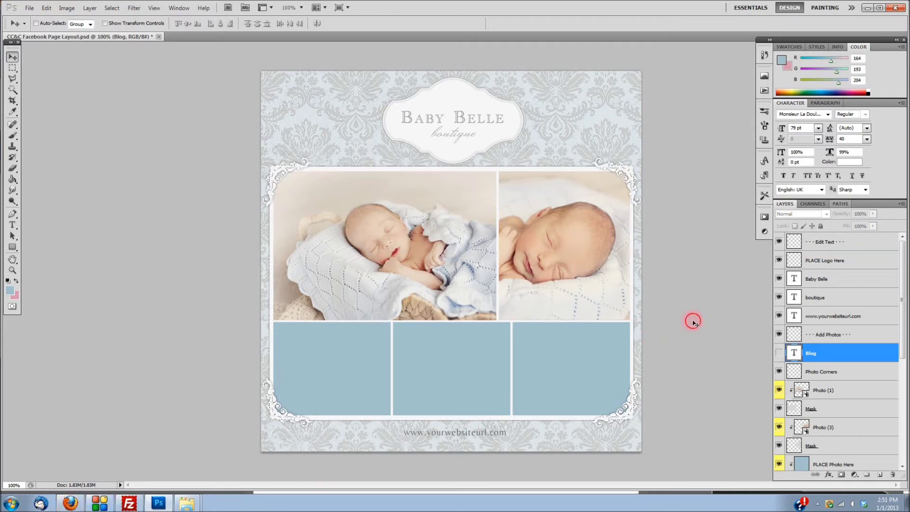
Step: Hide the two baby photo layers and the three placeholder box layers
{"action": "scroll", "coordinate": [834, 377], "scroll_direction": "down", "scroll_amount": 2}
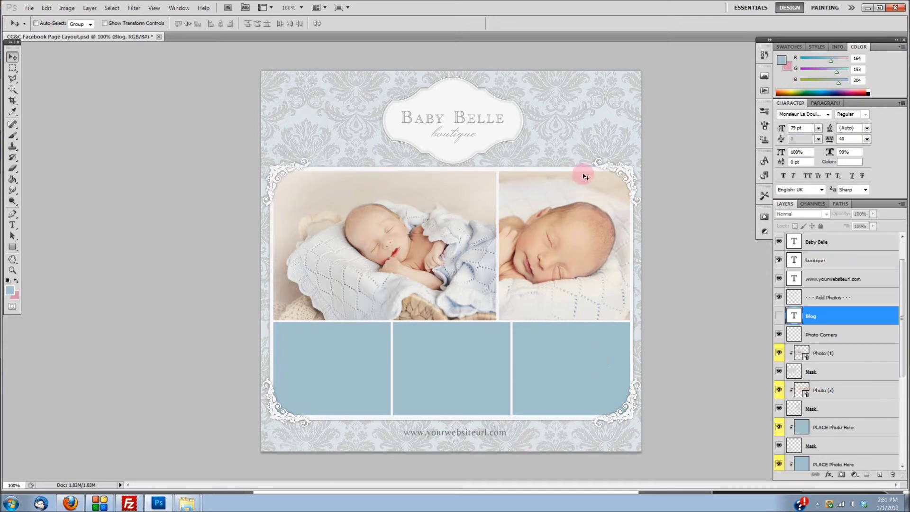
{"action": "left_click", "coordinate": [779, 372]}
{"action": "left_click", "coordinate": [779, 409]}
{"action": "left_click", "coordinate": [779, 445]}
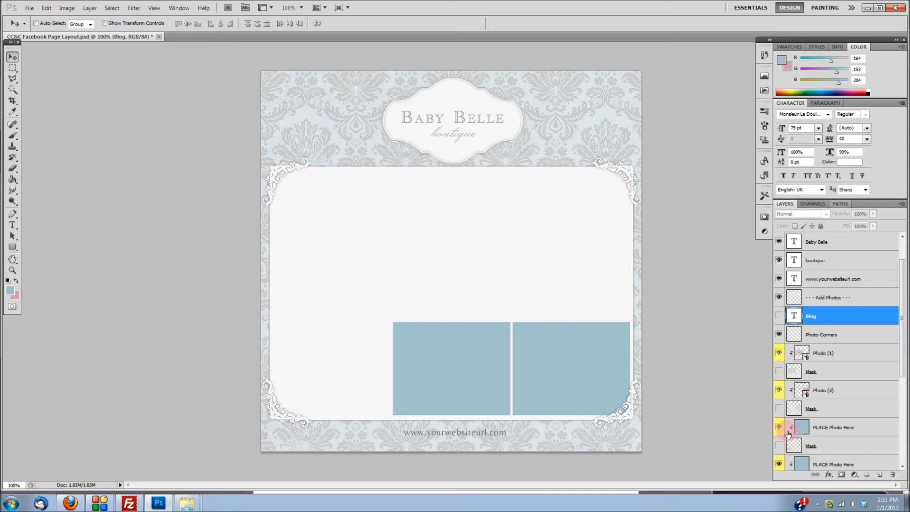
{"action": "scroll", "coordinate": [787, 434], "scroll_direction": "down", "scroll_amount": 2}
{"action": "left_click", "coordinate": [779, 447]}
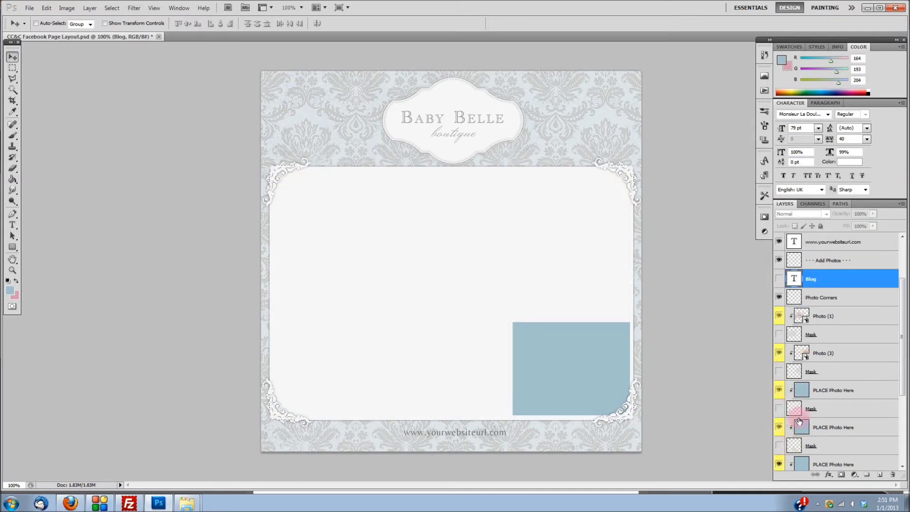
{"action": "scroll", "coordinate": [779, 446], "scroll_direction": "down", "scroll_amount": 1}
{"action": "left_click", "coordinate": [779, 464]}
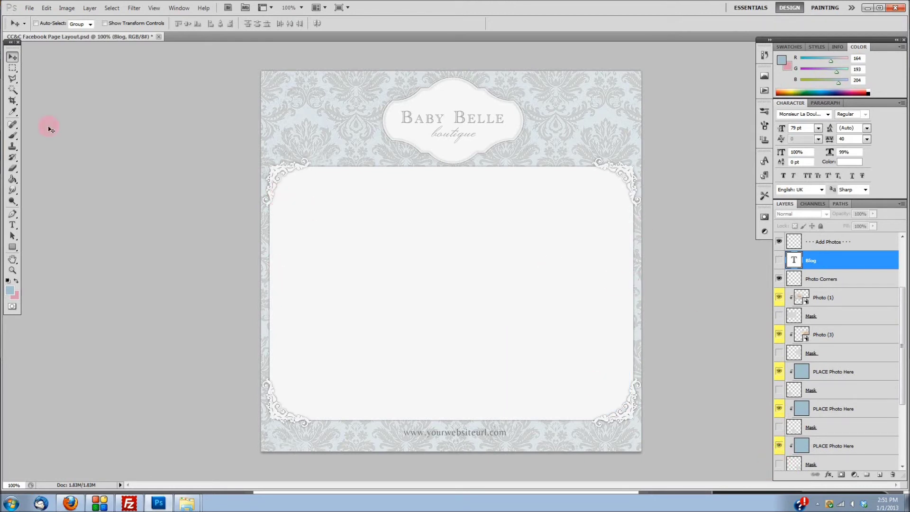
Step: Save the blank-panel layout as FB Test2 in JPEG format, then return to Firefox
{"action": "left_click", "coordinate": [29, 8]}
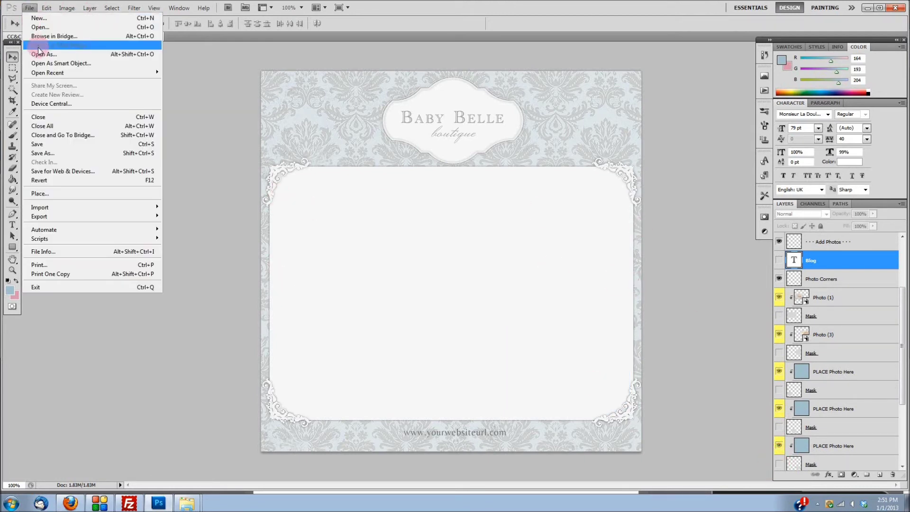
{"action": "left_click", "coordinate": [76, 153]}
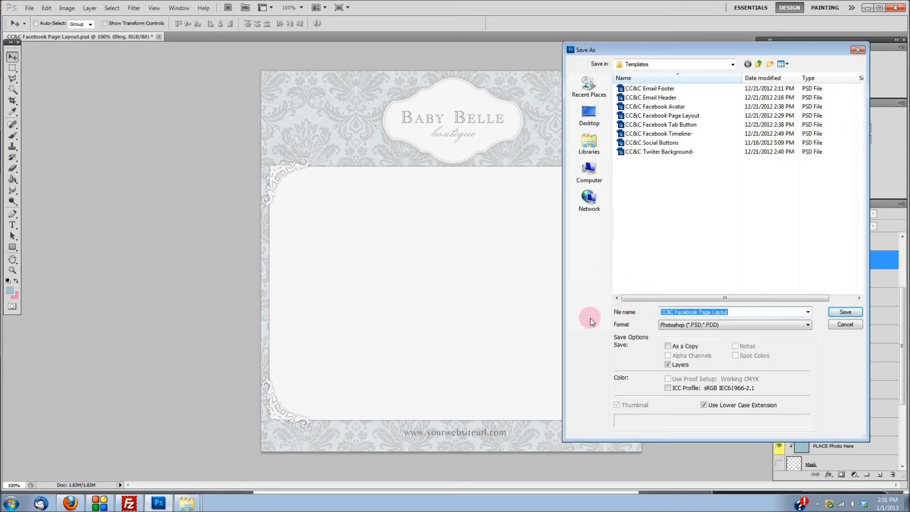
{"action": "type", "text": "FB Test"}
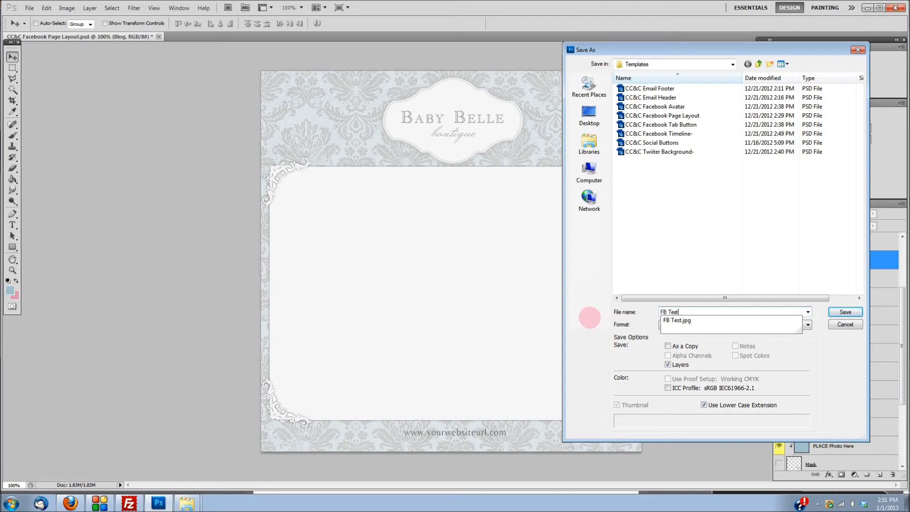
{"action": "type", "text": "2"}
{"action": "left_click", "coordinate": [666, 325]}
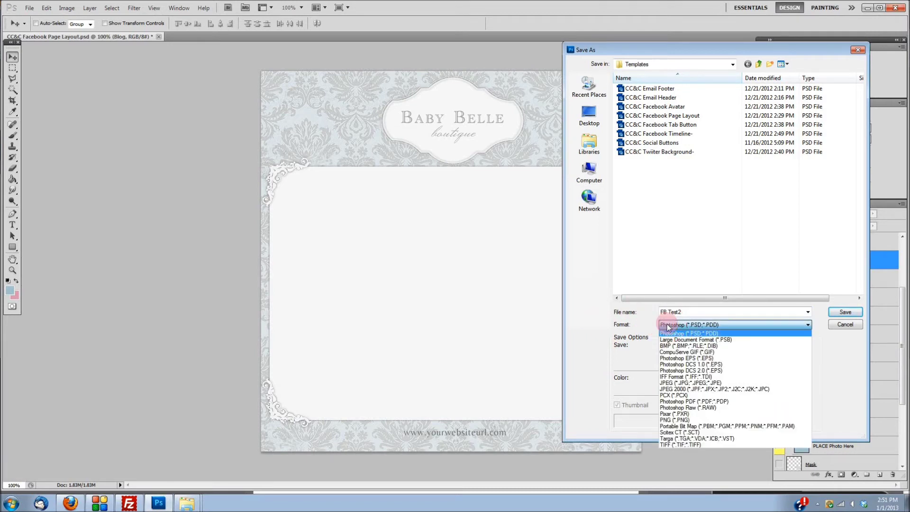
{"action": "left_click", "coordinate": [715, 383]}
{"action": "left_click", "coordinate": [844, 312]}
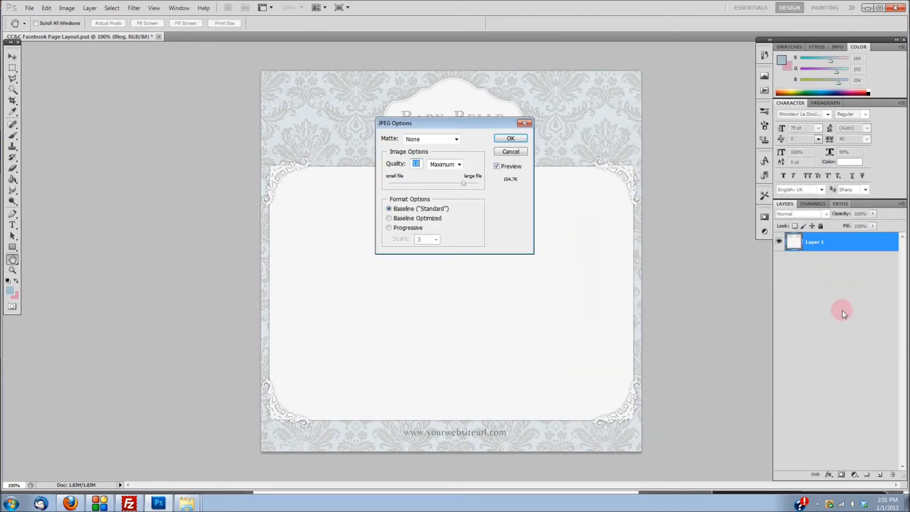
{"action": "left_click", "coordinate": [502, 140]}
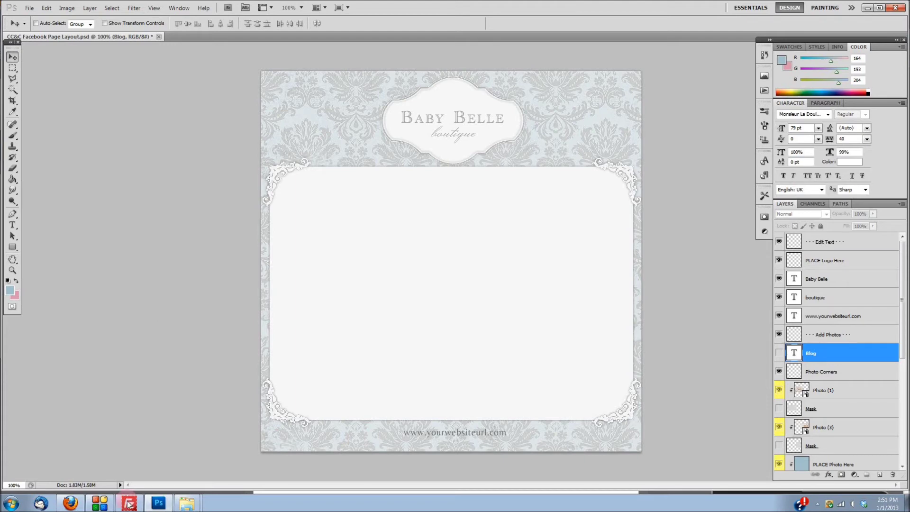
{"action": "left_click", "coordinate": [71, 504]}
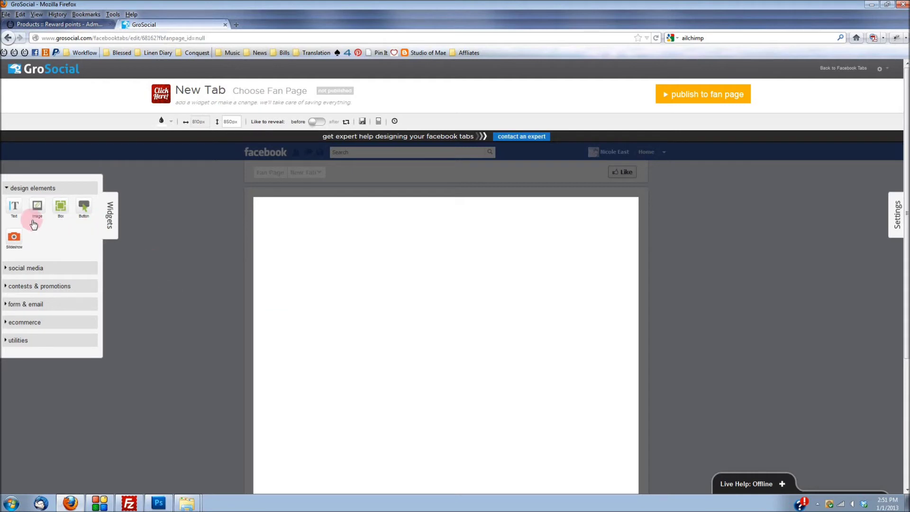
Step: Upload the FB Test image to the new tab's image library
{"action": "scroll", "coordinate": [732, 230], "scroll_direction": "down", "scroll_amount": 3}
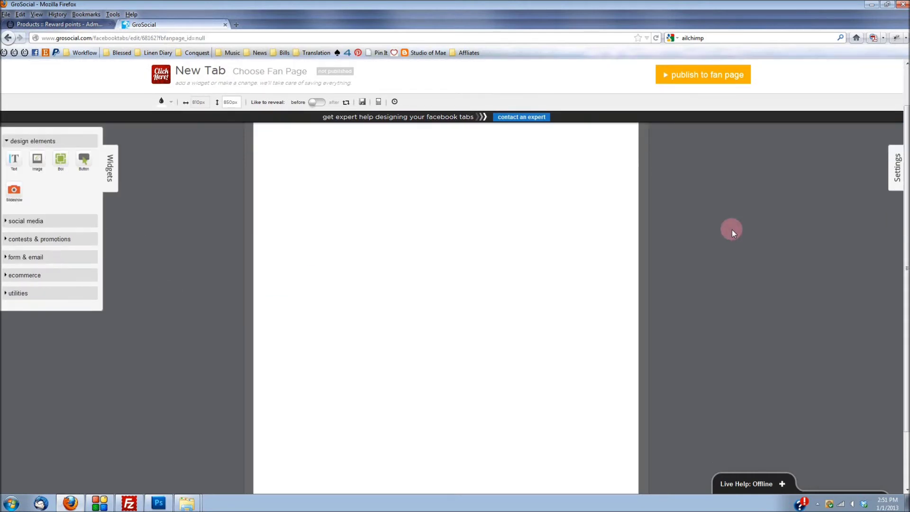
{"action": "scroll", "coordinate": [30, 211], "scroll_direction": "up", "scroll_amount": 3}
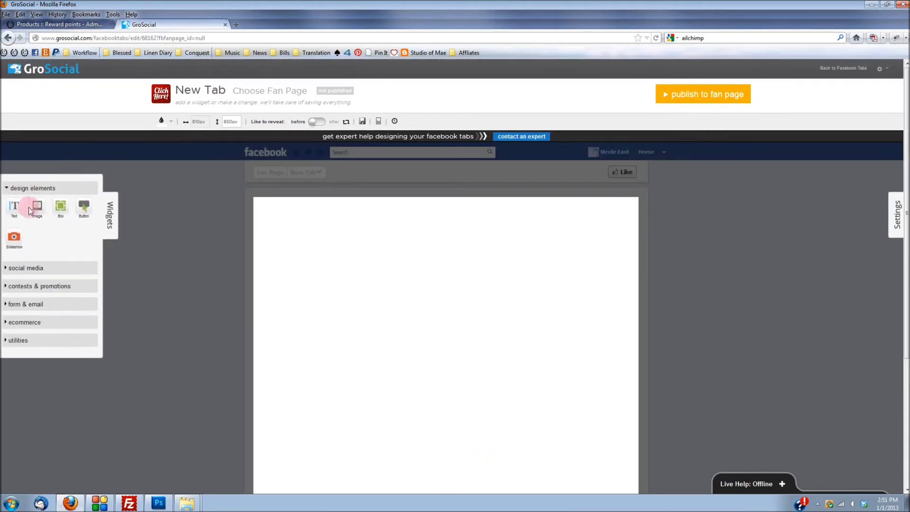
{"action": "left_click", "coordinate": [35, 212]}
{"action": "left_click", "coordinate": [67, 147]}
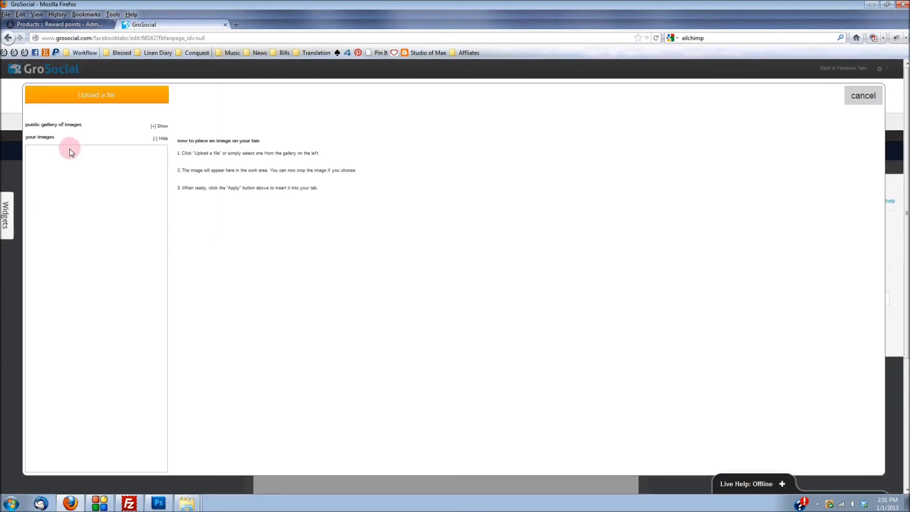
{"action": "left_click", "coordinate": [94, 91]}
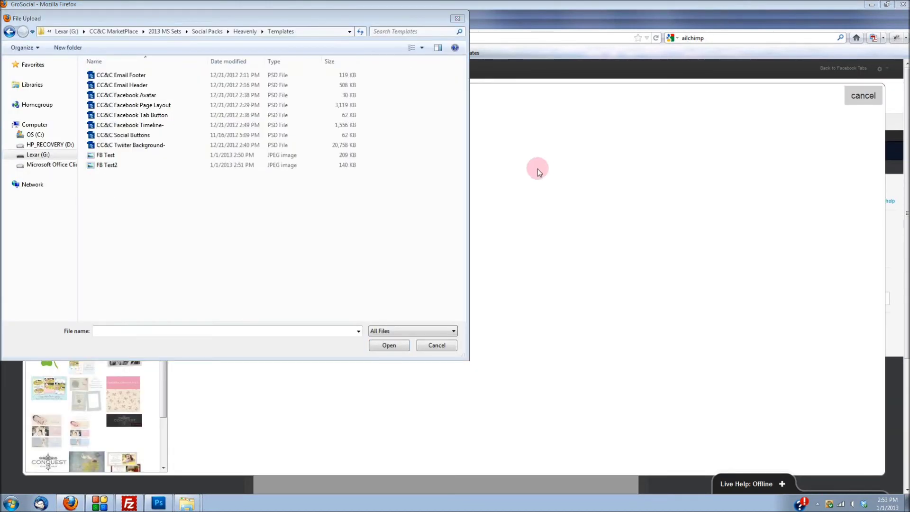
{"action": "left_click", "coordinate": [113, 156]}
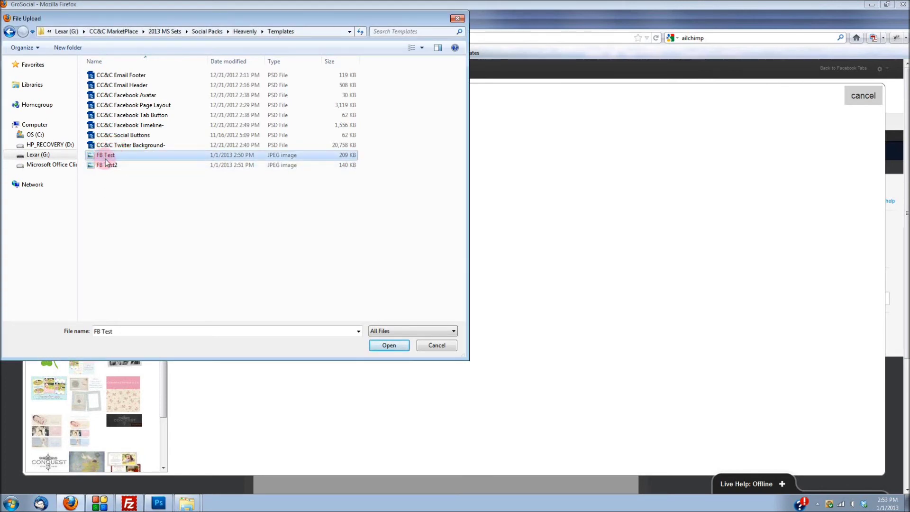
{"action": "left_click", "coordinate": [395, 346]}
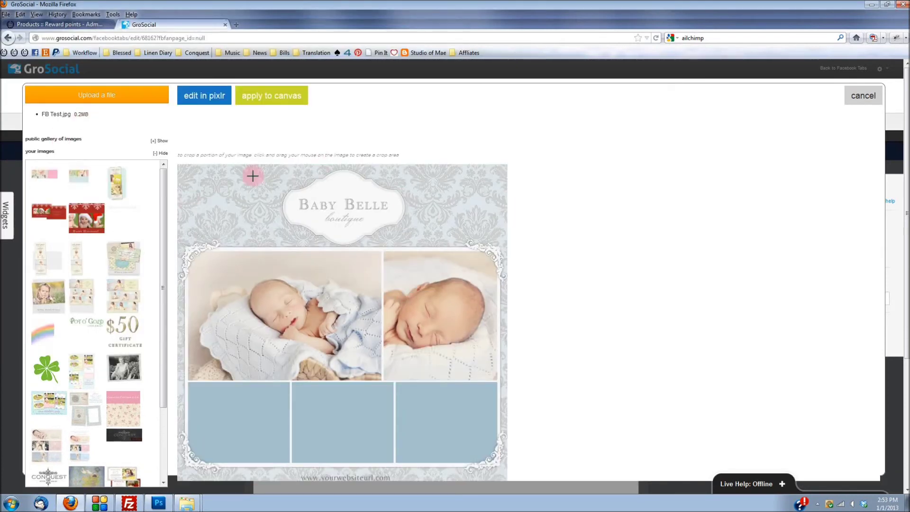
Step: Place the Baby Belle layout image on the canvas and nudge it into position
{"action": "left_click", "coordinate": [267, 99]}
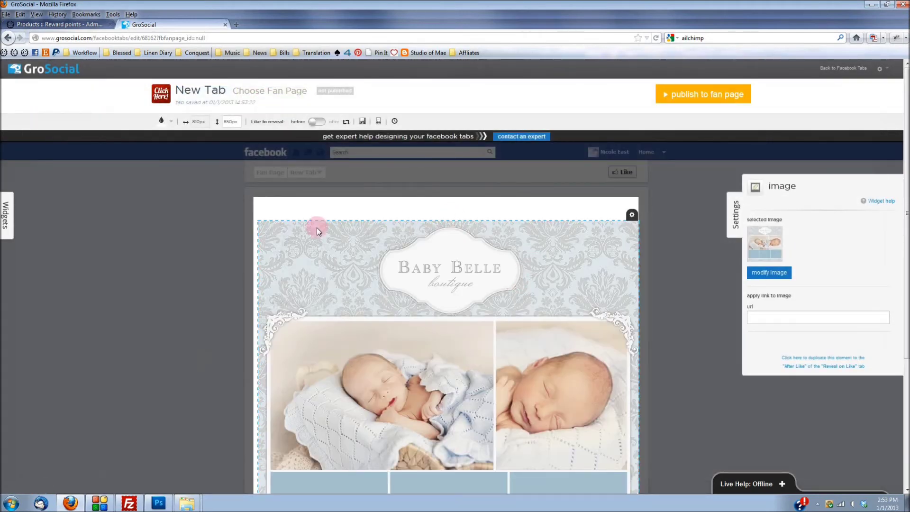
{"action": "left_click_drag", "start_coordinate": [524, 260], "coordinate": [521, 245]}
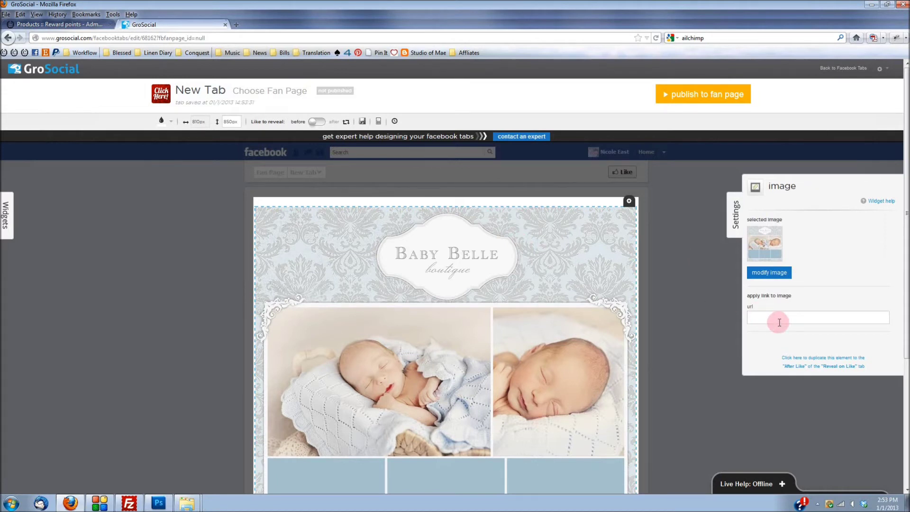
{"action": "left_click", "coordinate": [681, 302]}
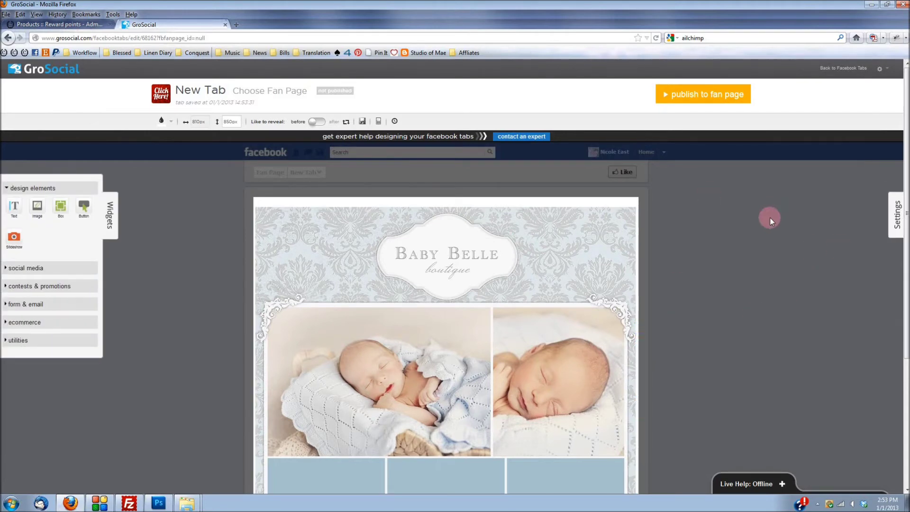
{"action": "scroll", "coordinate": [769, 217], "scroll_direction": "down", "scroll_amount": 5}
{"action": "scroll", "coordinate": [421, 374], "scroll_direction": "up", "scroll_amount": 1}
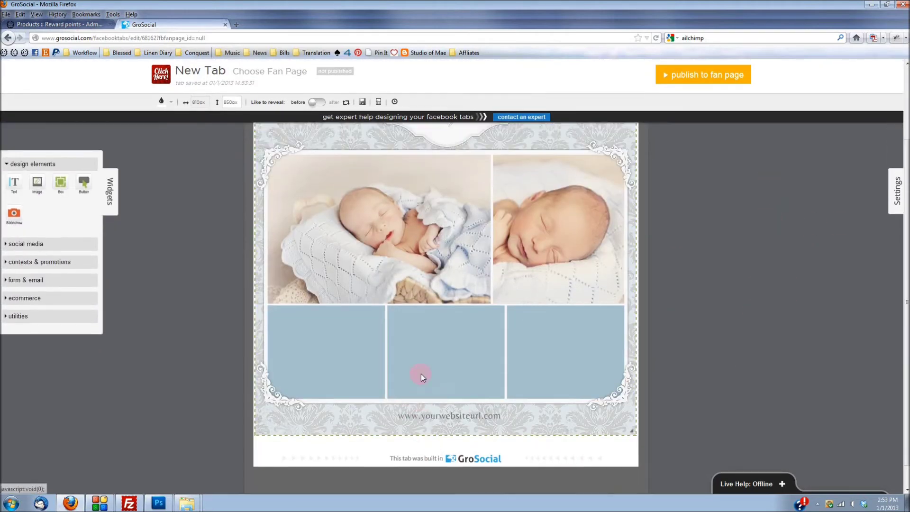
{"action": "scroll", "coordinate": [421, 374], "scroll_direction": "up", "scroll_amount": 3}
{"action": "scroll", "coordinate": [421, 321], "scroll_direction": "down", "scroll_amount": 2}
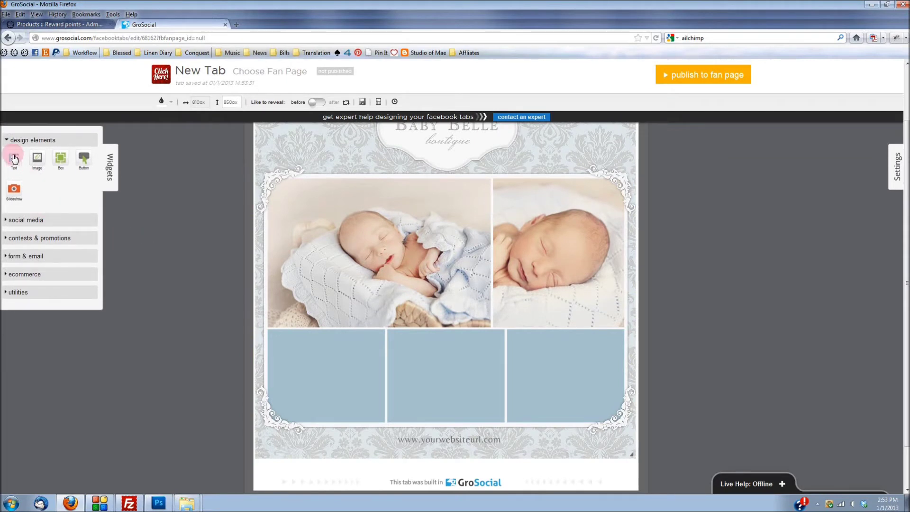
Step: Add a text element reading 'Blog' and move it into the first blue box
{"action": "left_click_drag", "start_coordinate": [14, 158], "coordinate": [317, 337]}
{"action": "left_click", "coordinate": [831, 201]}
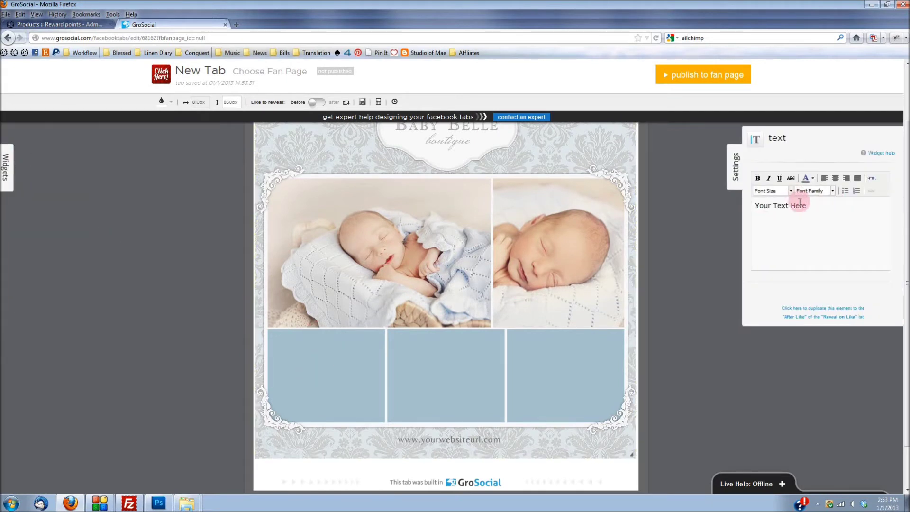
{"action": "left_click_drag", "start_coordinate": [806, 204], "coordinate": [714, 216]}
{"action": "type", "text": "Blog"}
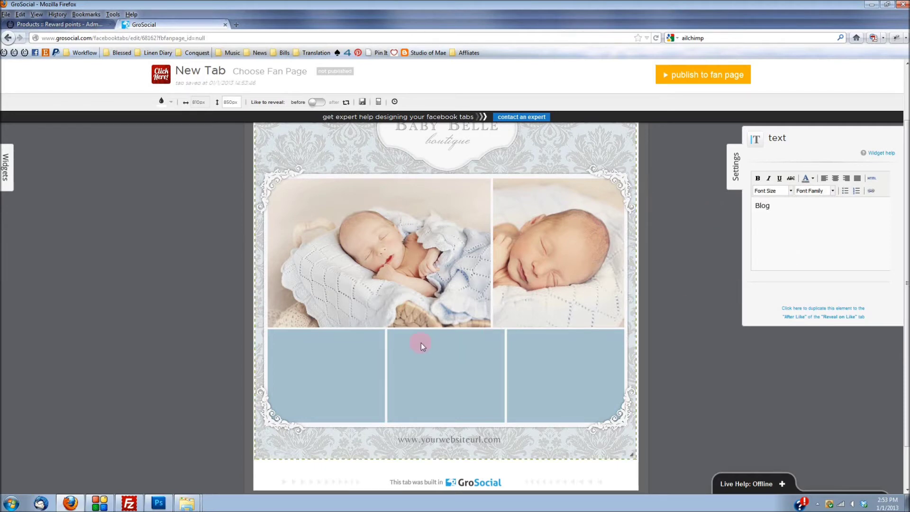
{"action": "scroll", "coordinate": [429, 289], "scroll_direction": "up", "scroll_amount": 3}
{"action": "left_click", "coordinate": [381, 225]}
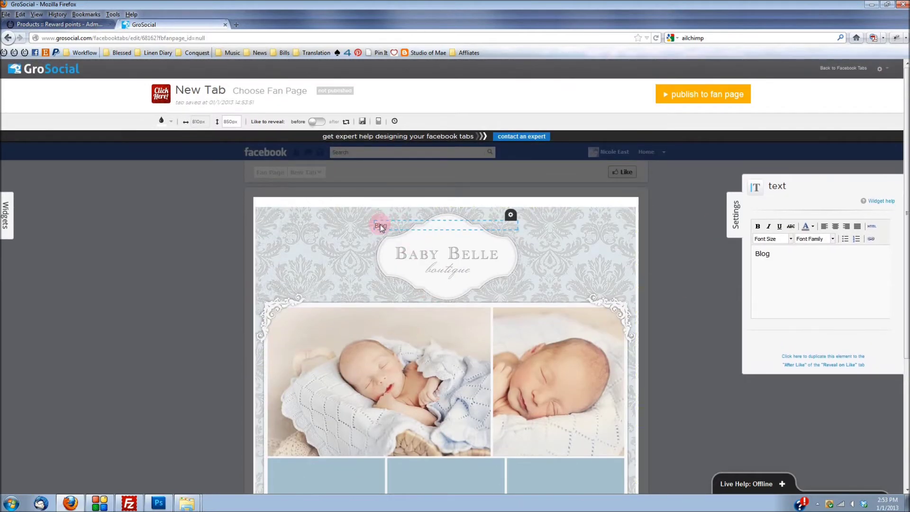
{"action": "left_click_drag", "start_coordinate": [453, 220], "coordinate": [336, 353]}
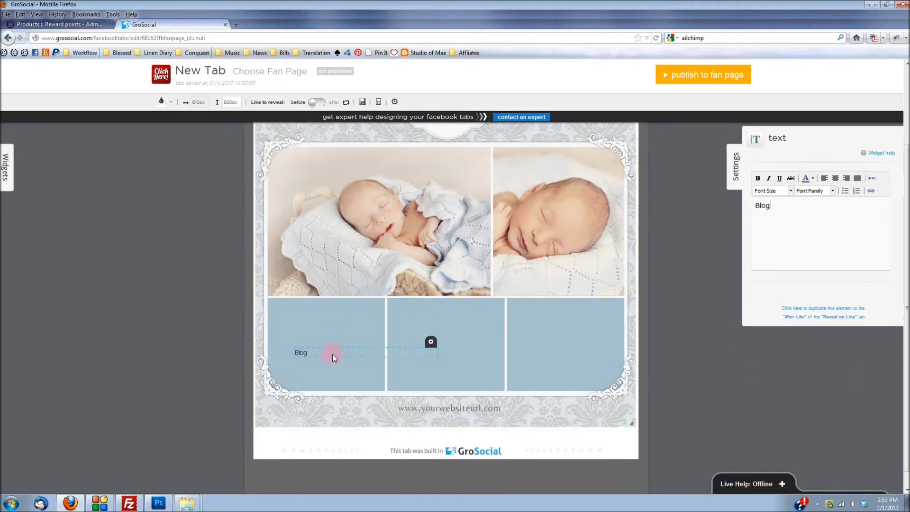
Step: Centre the Blog text and set its size to 30px
{"action": "left_click", "coordinate": [771, 207]}
{"action": "left_click", "coordinate": [834, 177]}
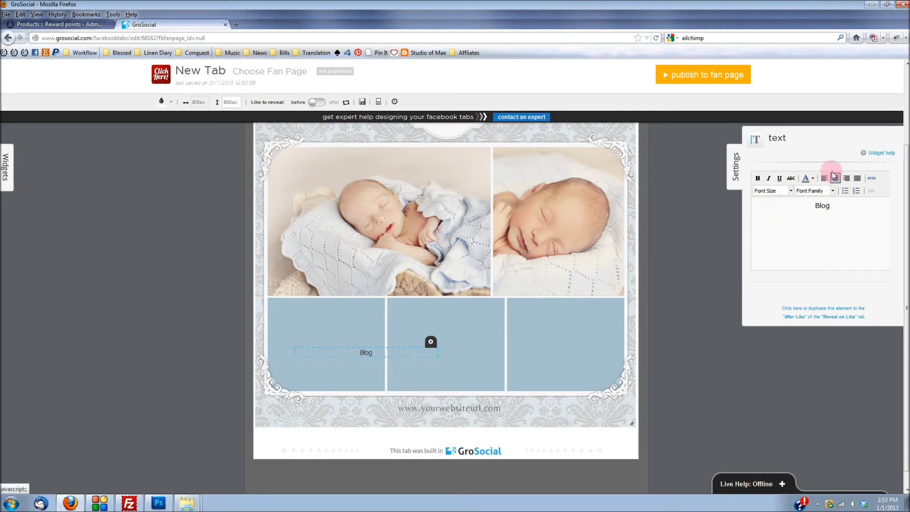
{"action": "left_click", "coordinate": [811, 190]}
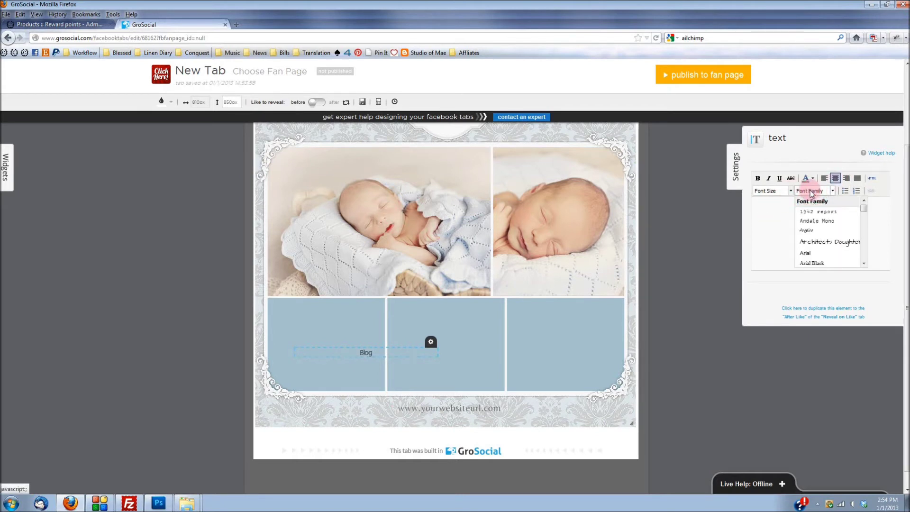
{"action": "left_click", "coordinate": [771, 190]}
{"action": "scroll", "coordinate": [777, 227], "scroll_direction": "down", "scroll_amount": 2}
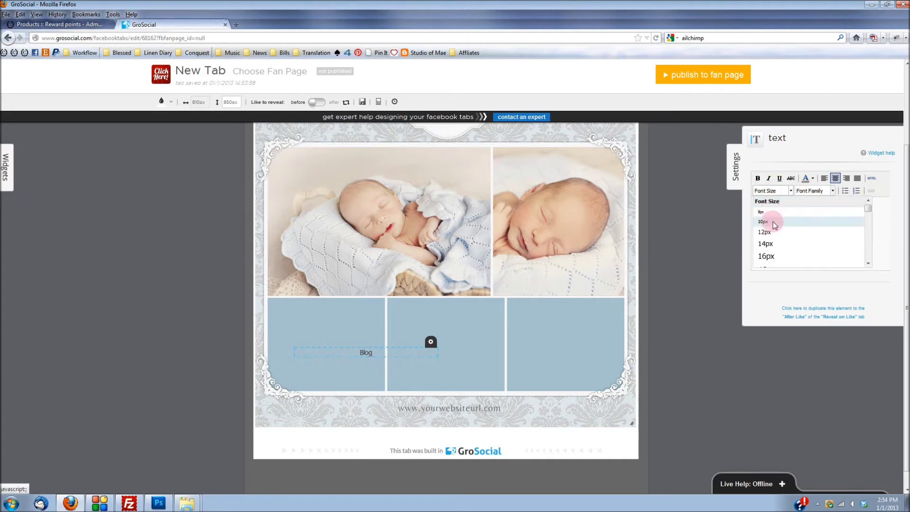
{"action": "left_click", "coordinate": [775, 235]}
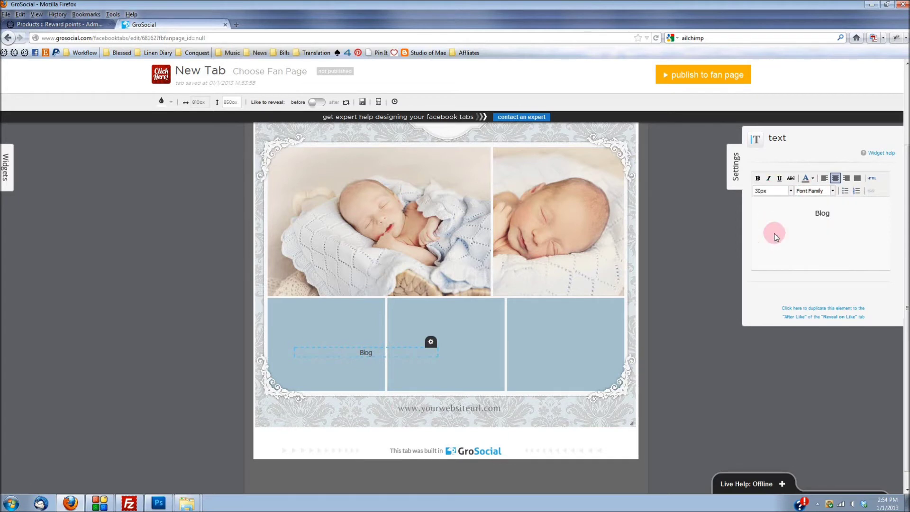
{"action": "left_click_drag", "start_coordinate": [835, 217], "coordinate": [786, 217]}
{"action": "left_click", "coordinate": [781, 192]}
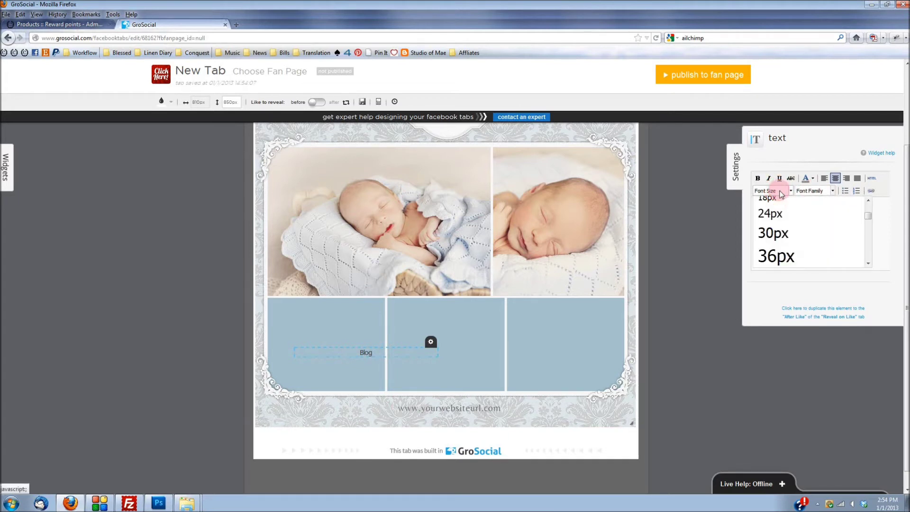
{"action": "left_click", "coordinate": [773, 232]}
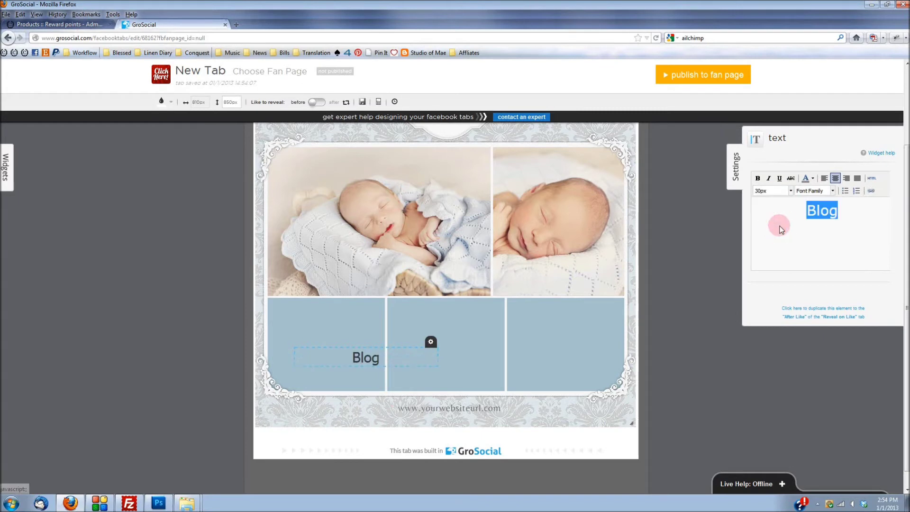
Step: Set the Blog text font to Georgia and its colour to white
{"action": "left_click", "coordinate": [832, 191]}
{"action": "scroll", "coordinate": [833, 232], "scroll_direction": "down", "scroll_amount": 1}
{"action": "scroll", "coordinate": [832, 235], "scroll_direction": "down", "scroll_amount": 4}
{"action": "scroll", "coordinate": [833, 235], "scroll_direction": "down", "scroll_amount": 4}
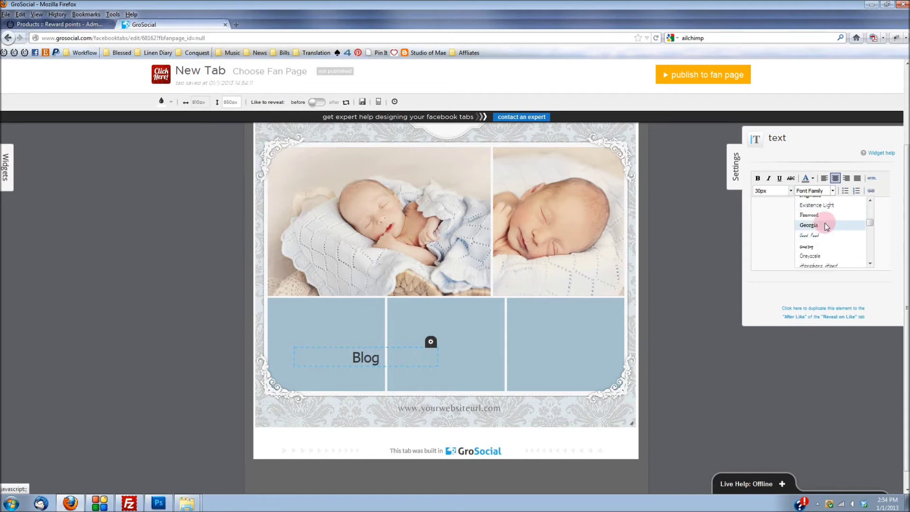
{"action": "left_click", "coordinate": [825, 223]}
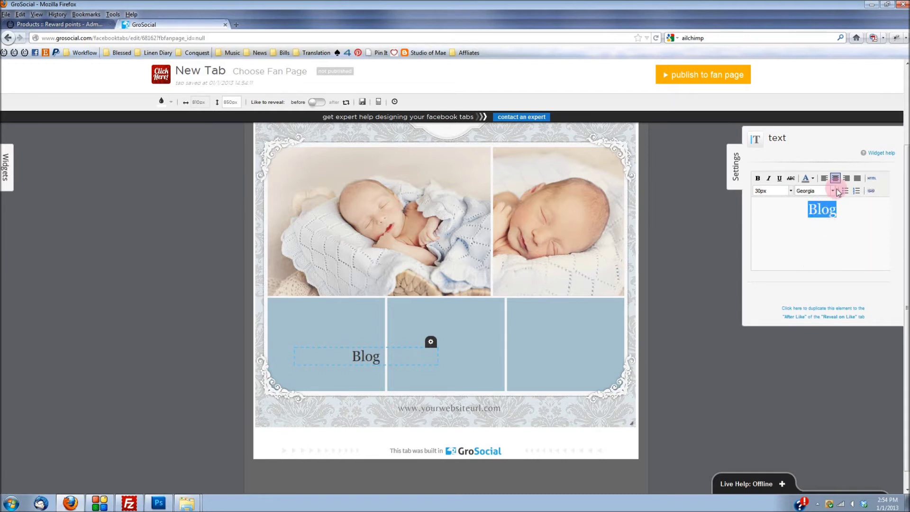
{"action": "left_click", "coordinate": [815, 179]}
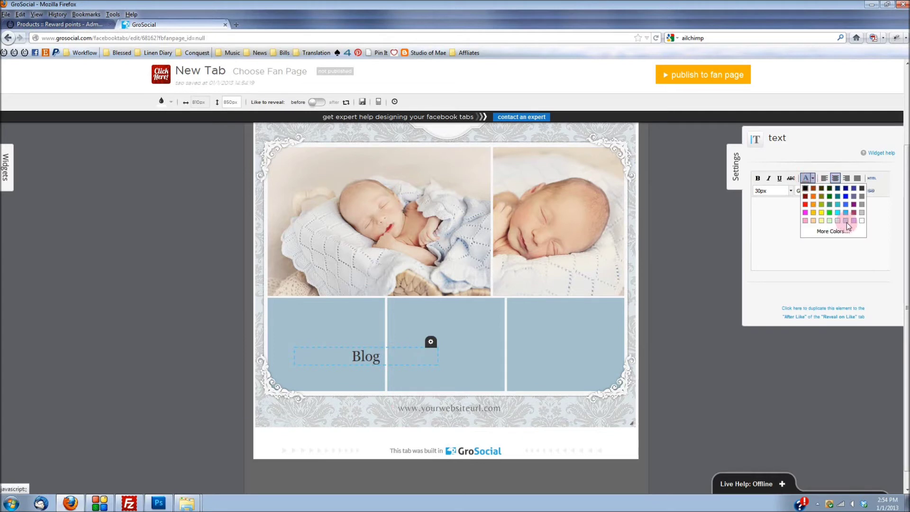
{"action": "left_click", "coordinate": [863, 218]}
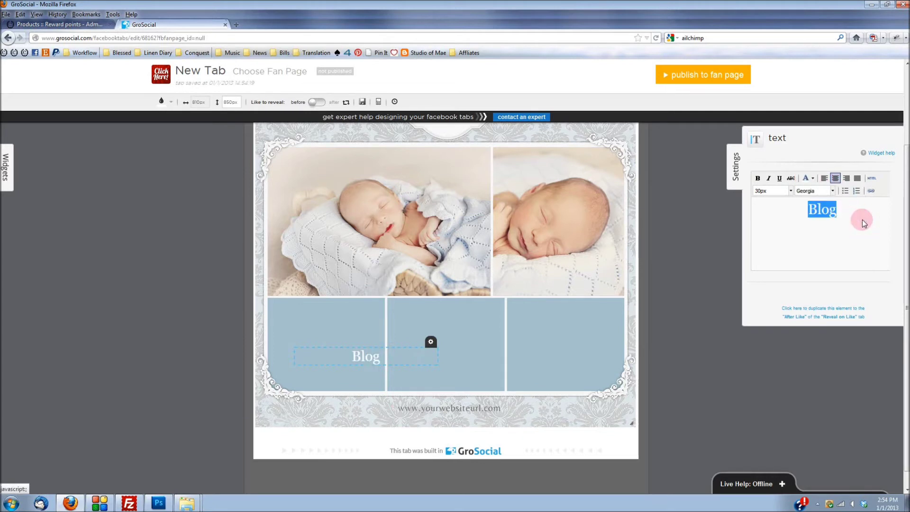
Step: Enlarge Blog to 40px and reposition it within the first blue box
{"action": "left_click", "coordinate": [788, 191]}
{"action": "scroll", "coordinate": [774, 232], "scroll_direction": "down", "scroll_amount": 1}
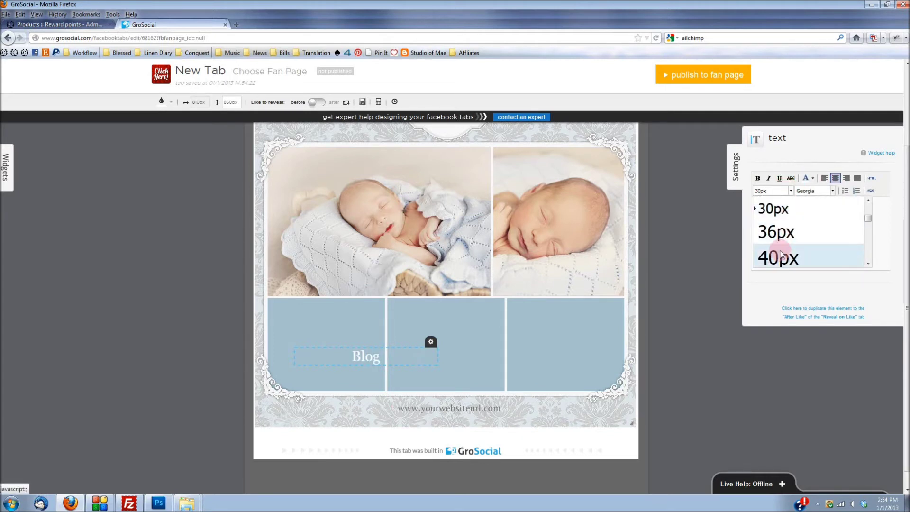
{"action": "left_click", "coordinate": [777, 255]}
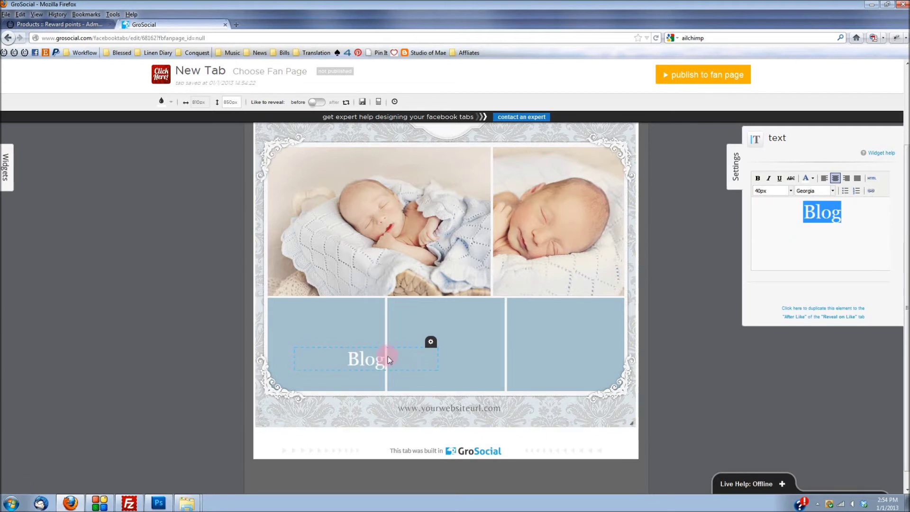
{"action": "left_click_drag", "start_coordinate": [388, 358], "coordinate": [351, 337]}
{"action": "left_click", "coordinate": [437, 334]}
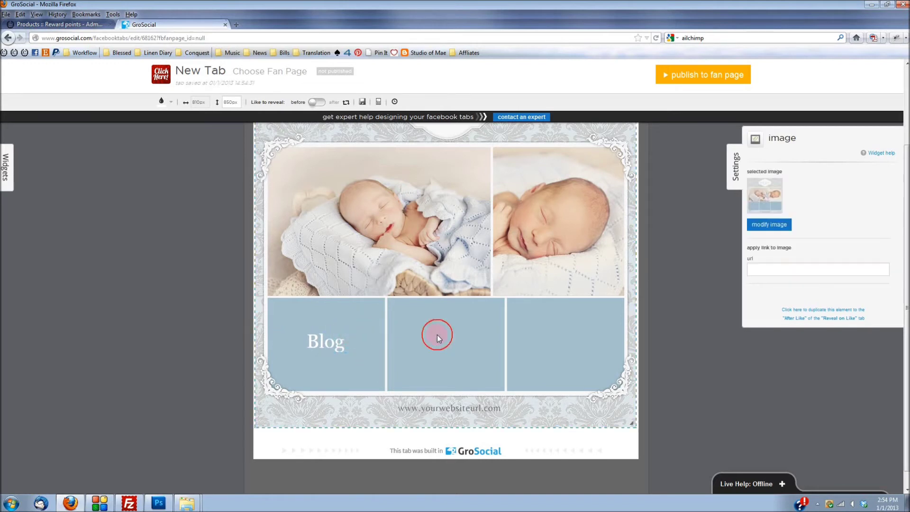
Step: Add a centred 40px 'Twitter' text element sized to fit the middle blue box
{"action": "left_click", "coordinate": [6, 166]}
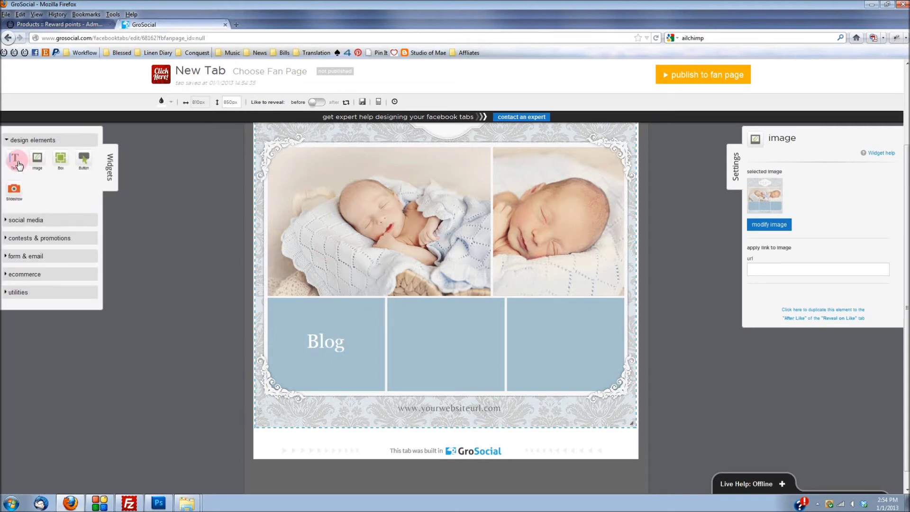
{"action": "left_click_drag", "start_coordinate": [19, 164], "coordinate": [357, 223]}
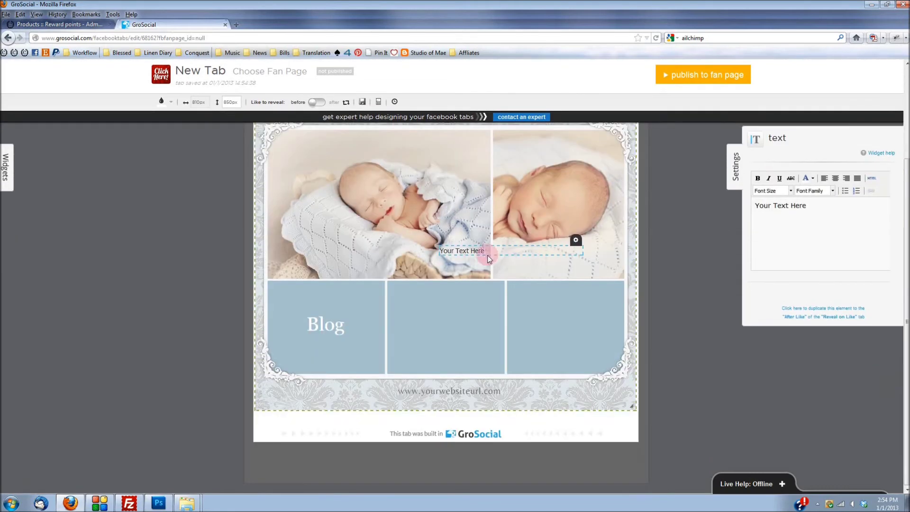
{"action": "left_click_drag", "start_coordinate": [488, 254], "coordinate": [458, 330]}
{"action": "left_click_drag", "start_coordinate": [814, 208], "coordinate": [726, 208]}
{"action": "type", "text": "Twitter"}
{"action": "left_click_drag", "start_coordinate": [785, 207], "coordinate": [750, 206]}
{"action": "left_click", "coordinate": [835, 178]}
{"action": "left_click", "coordinate": [790, 190]}
{"action": "scroll", "coordinate": [788, 237], "scroll_direction": "down", "scroll_amount": 5}
{"action": "left_click", "coordinate": [788, 256]}
{"action": "left_click_drag", "start_coordinate": [552, 334], "coordinate": [450, 326]}
{"action": "left_click", "coordinate": [550, 319]}
Step: Add a centred 40px Georgia 'Contact' text element in the right blue box
{"action": "left_click", "coordinate": [6, 167]}
{"action": "left_click_drag", "start_coordinate": [19, 165], "coordinate": [357, 223]}
{"action": "type", "text": "Contac"}
{"action": "left_click_drag", "start_coordinate": [807, 206], "coordinate": [745, 205]}
{"action": "type", "text": "t"}
{"action": "left_click", "coordinate": [791, 191]}
{"action": "left_click", "coordinate": [782, 255]}
{"action": "left_click", "coordinate": [833, 190]}
{"action": "scroll", "coordinate": [824, 237], "scroll_direction": "down", "scroll_amount": 5}
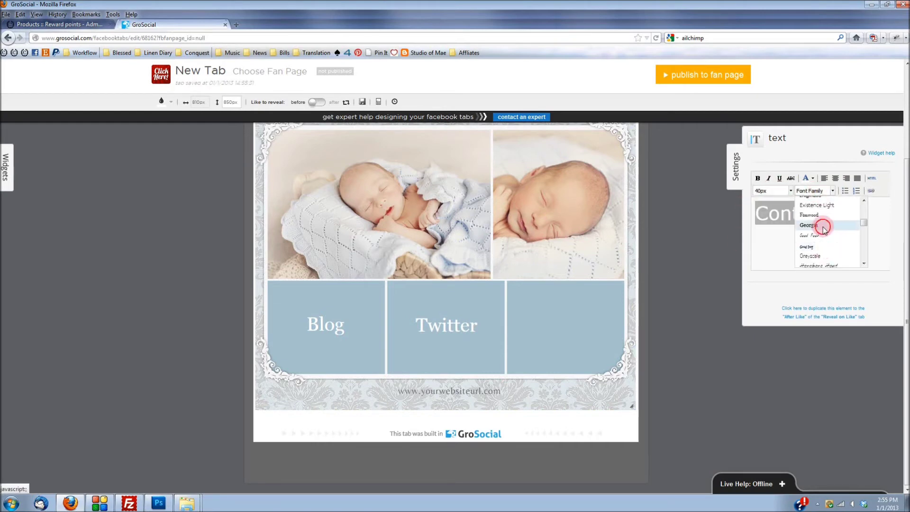
{"action": "left_click", "coordinate": [808, 226]}
{"action": "scroll", "coordinate": [488, 190], "scroll_direction": "up", "scroll_amount": 2}
{"action": "left_click", "coordinate": [835, 179]}
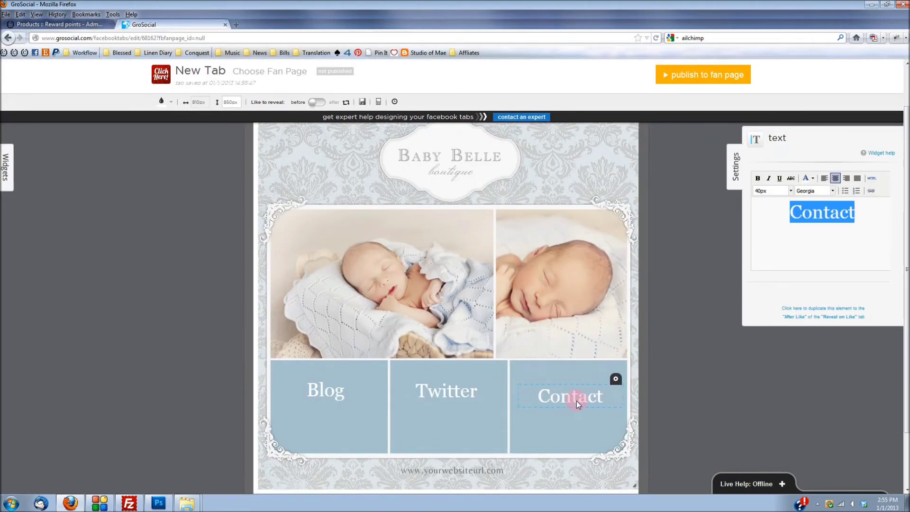
{"action": "left_click", "coordinate": [548, 351]}
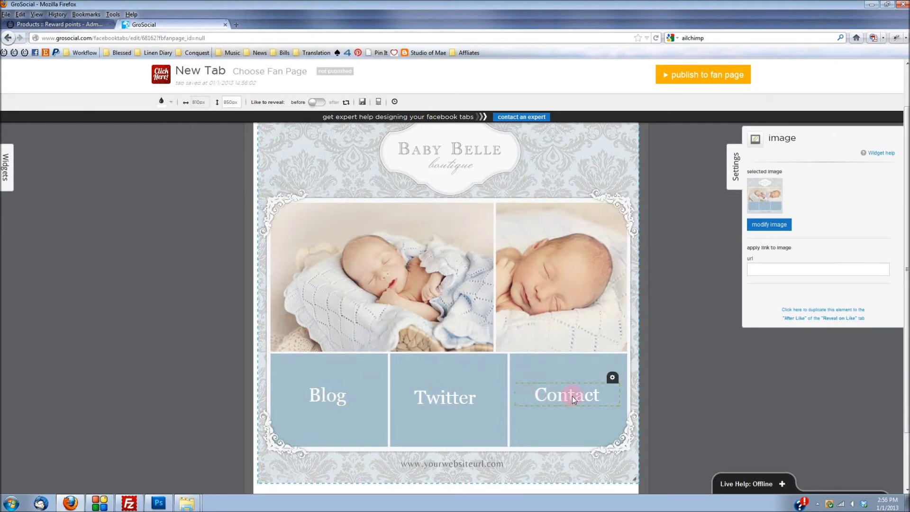
{"action": "left_click", "coordinate": [754, 382]}
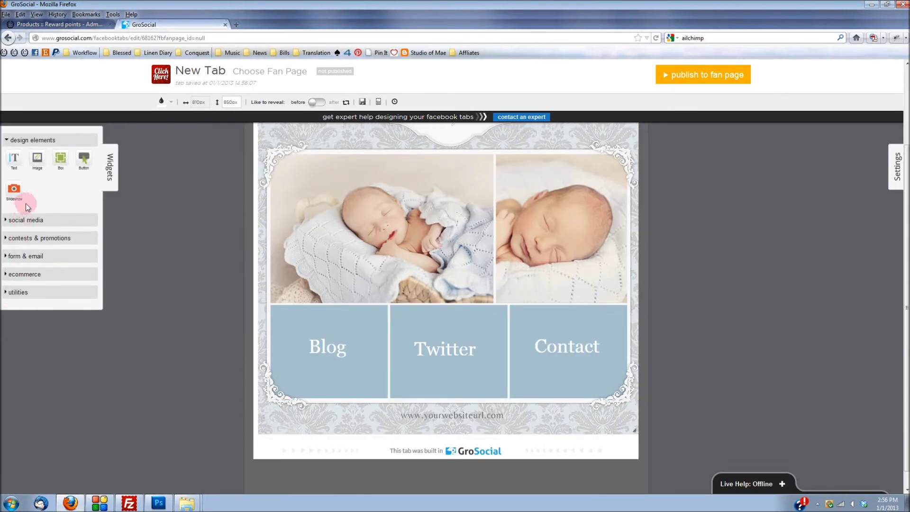
Step: Cover the Blog tile with a 0%-opacity box and open a new browser tab
{"action": "left_click", "coordinate": [59, 163]}
{"action": "left_click_drag", "start_coordinate": [338, 349], "coordinate": [448, 242]}
{"action": "scroll", "coordinate": [448, 241], "scroll_direction": "up", "scroll_amount": 3}
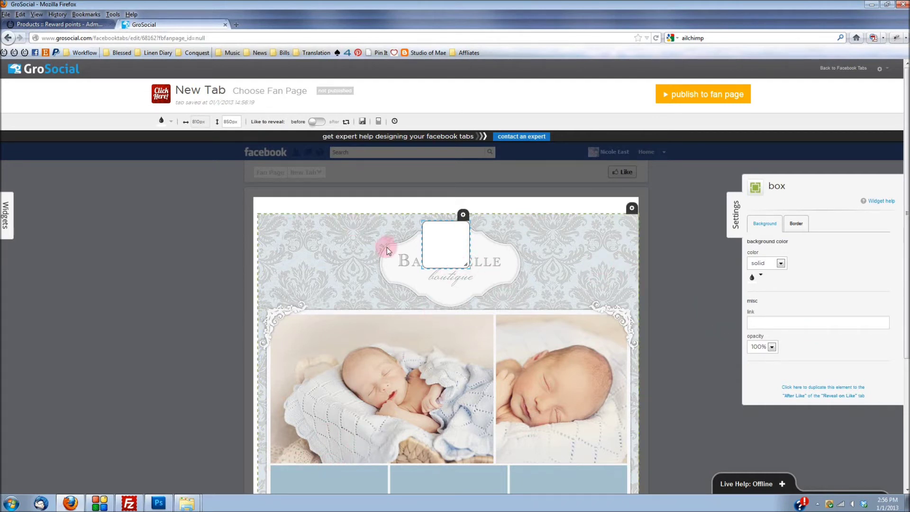
{"action": "left_click", "coordinate": [772, 346]}
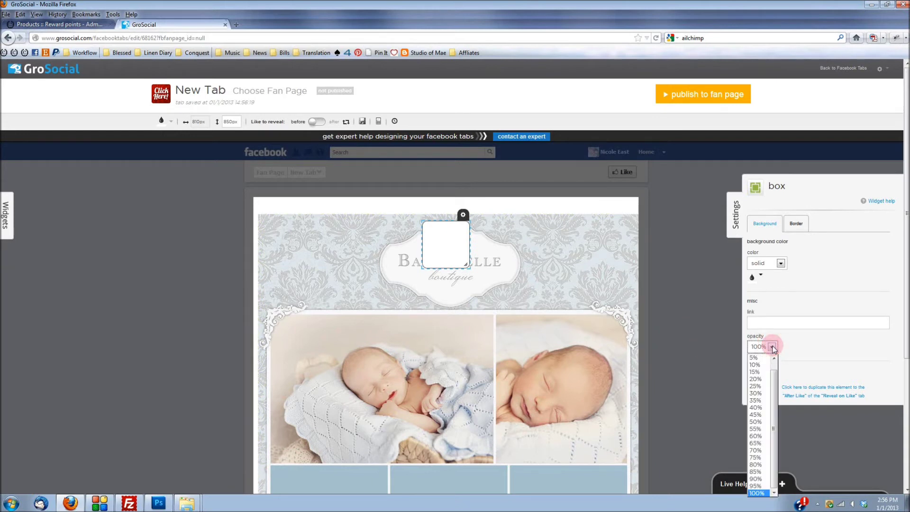
{"action": "left_click_drag", "start_coordinate": [773, 377], "coordinate": [773, 358]}
{"action": "left_click", "coordinate": [758, 357]}
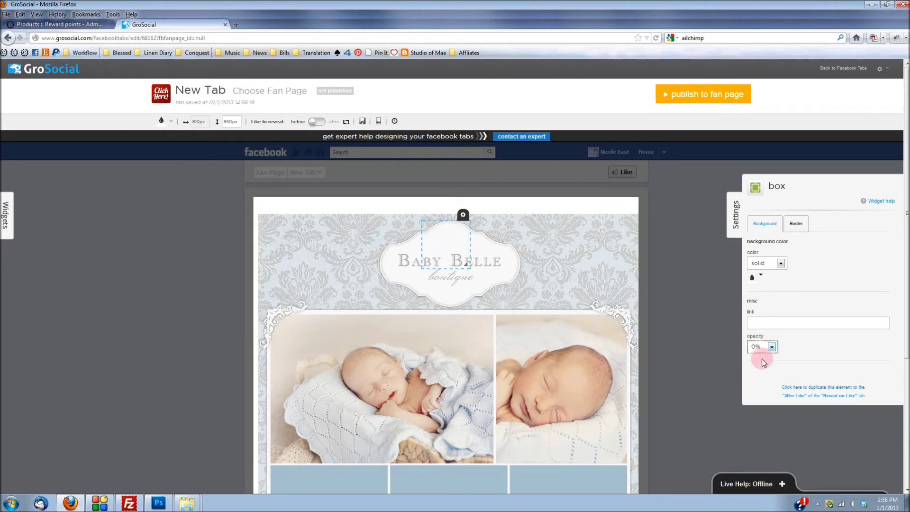
{"action": "left_click_drag", "start_coordinate": [441, 229], "coordinate": [385, 357]}
{"action": "scroll", "coordinate": [385, 354], "scroll_direction": "down", "scroll_amount": 3}
{"action": "left_click_drag", "start_coordinate": [378, 209], "coordinate": [381, 378]}
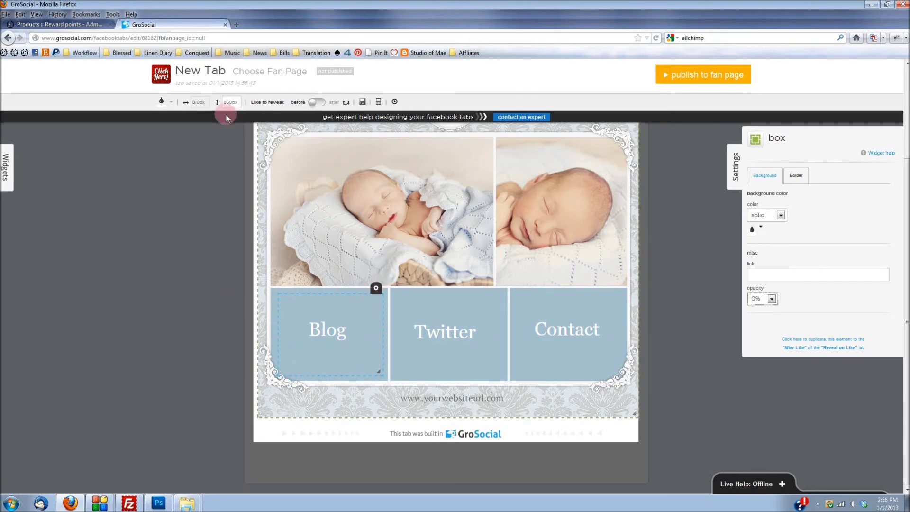
{"action": "left_click", "coordinate": [238, 25]}
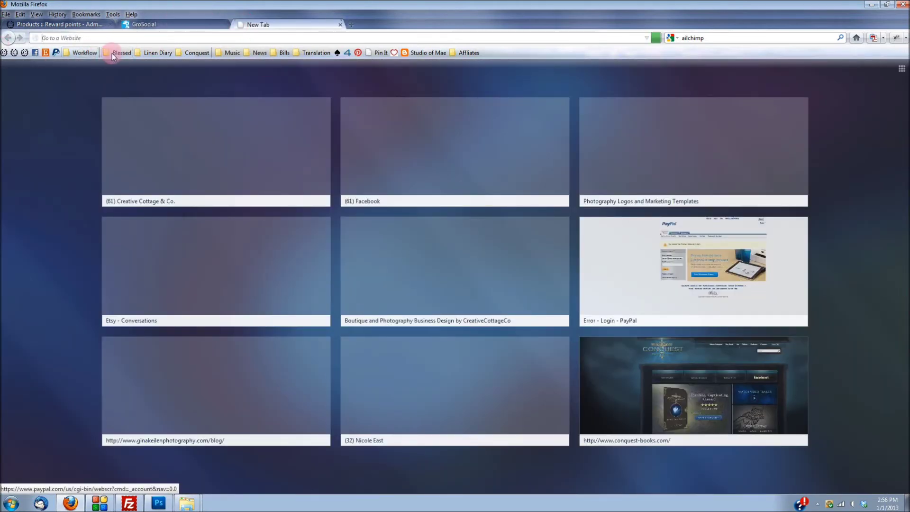
Step: Select the URL of Creative Cottage & Co.'s Facebook Contact tab, then go back to GroSocial
{"action": "left_click", "coordinate": [214, 142]}
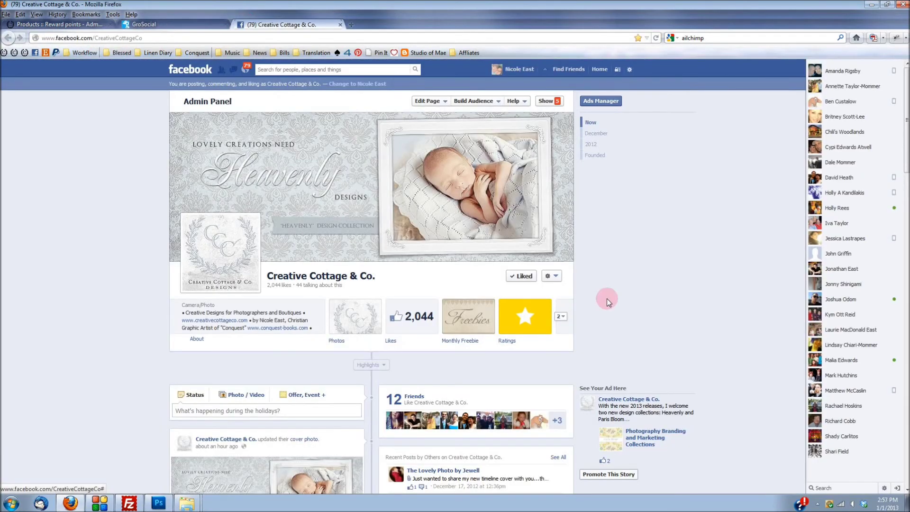
{"action": "left_click", "coordinate": [560, 316]}
{"action": "left_click", "coordinate": [417, 369]}
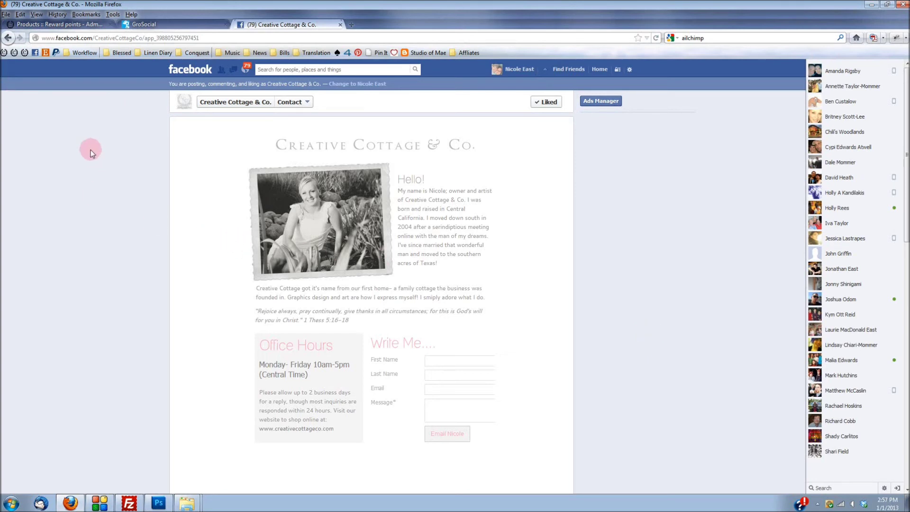
{"action": "left_click", "coordinate": [52, 38]}
{"action": "key", "text": "ctrl+c"}
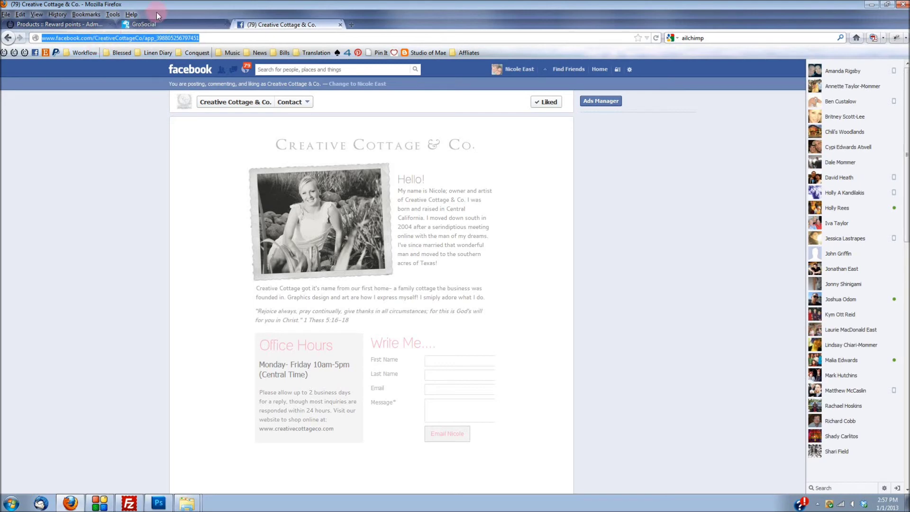
{"action": "left_click", "coordinate": [158, 27]}
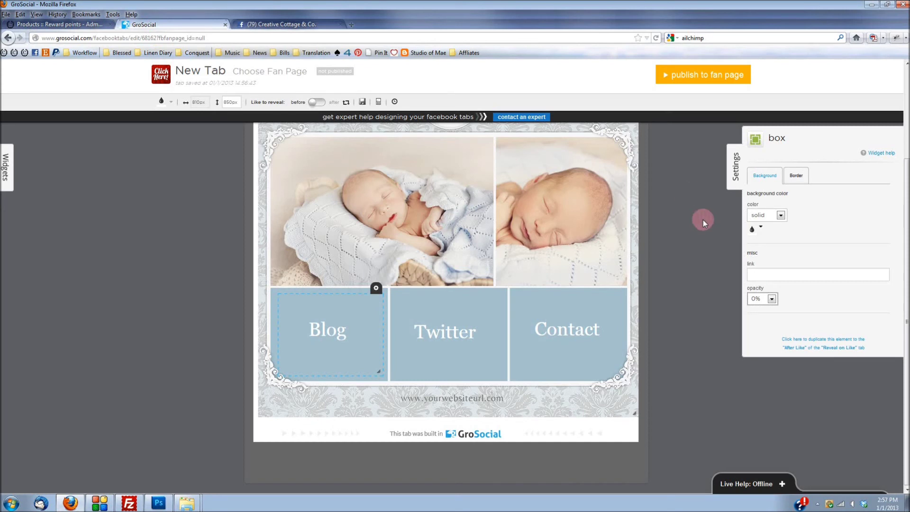
Step: Paste the Contact tab address as the Blog box's link
{"action": "left_click", "coordinate": [785, 279]}
{"action": "key", "text": "ctrl+v"}
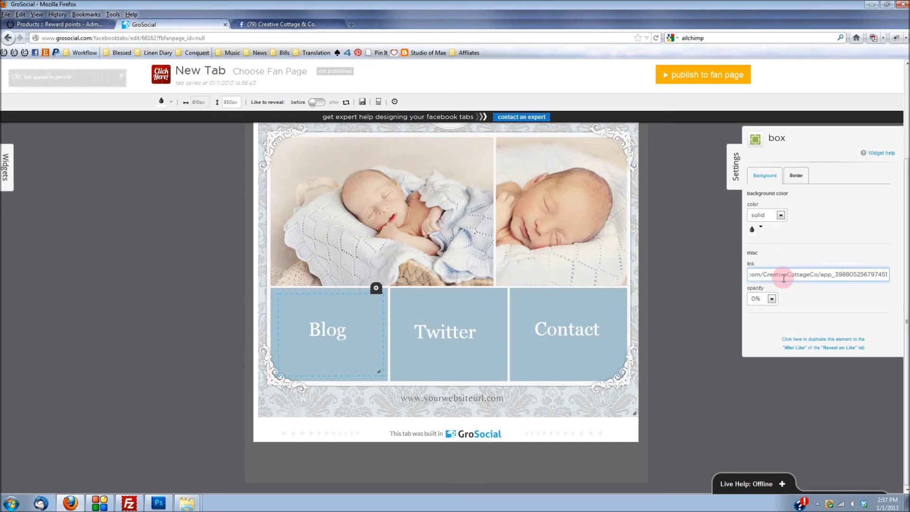
{"action": "left_click", "coordinate": [718, 248]}
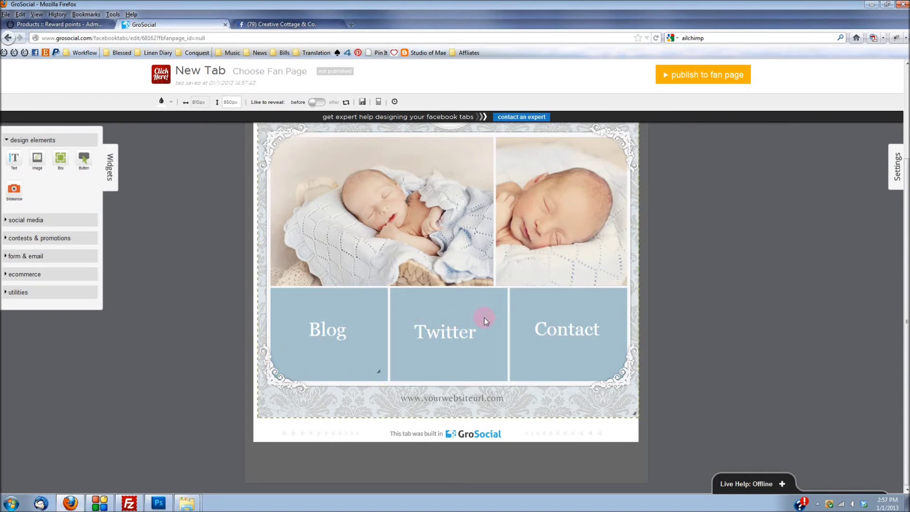
Step: Add a 0%-opacity box stretched over the Twitter tile and paste a Facebook link into it
{"action": "left_click", "coordinate": [60, 158]}
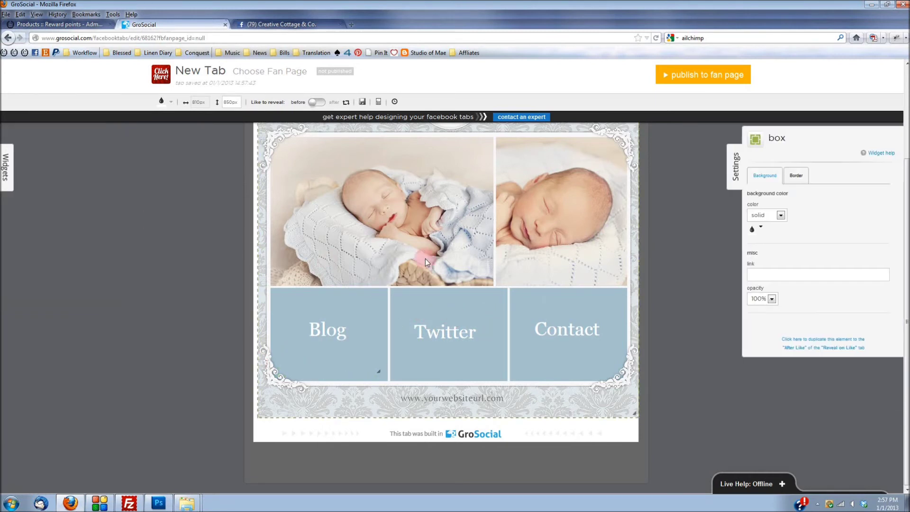
{"action": "left_click", "coordinate": [771, 299]}
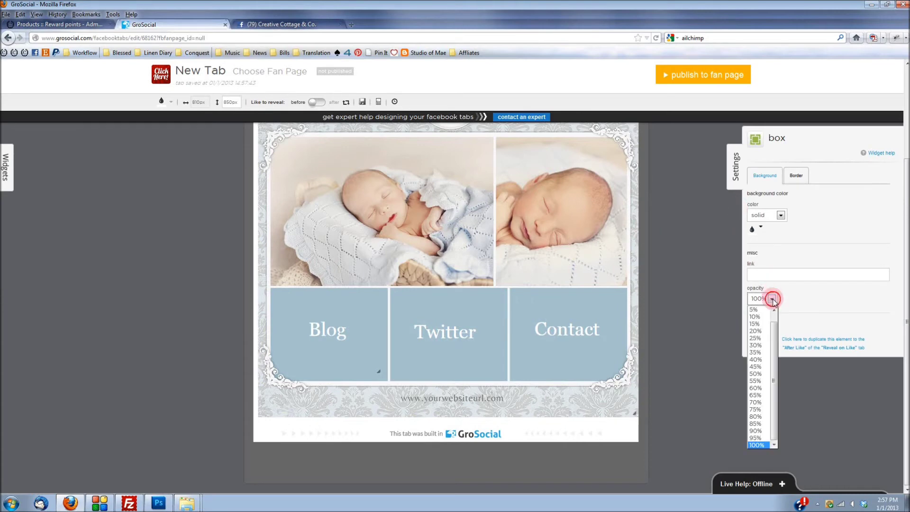
{"action": "left_click", "coordinate": [773, 312]}
{"action": "left_click", "coordinate": [759, 308]}
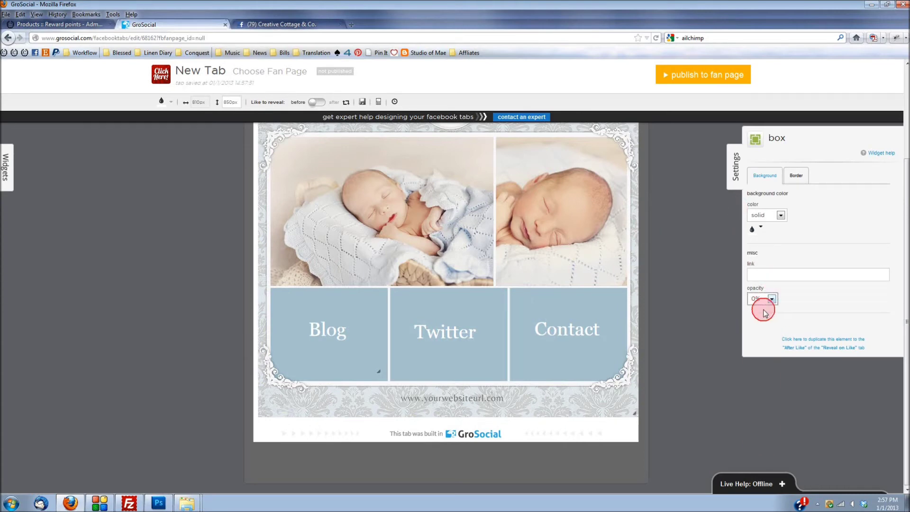
{"action": "scroll", "coordinate": [495, 262], "scroll_direction": "up", "scroll_amount": 1}
{"action": "scroll", "coordinate": [495, 262], "scroll_direction": "up", "scroll_amount": 2}
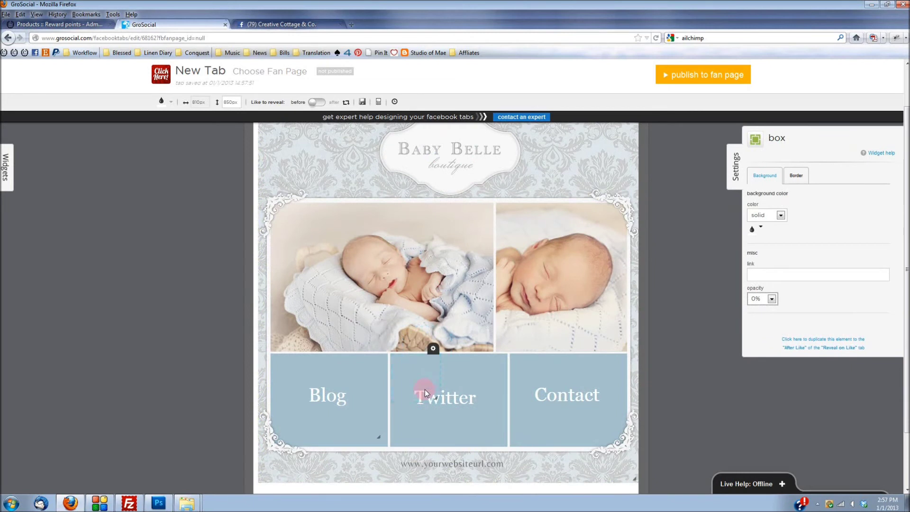
{"action": "left_click_drag", "start_coordinate": [438, 403], "coordinate": [510, 447]}
{"action": "left_click_drag", "start_coordinate": [442, 424], "coordinate": [506, 424]}
{"action": "left_click", "coordinate": [811, 274]}
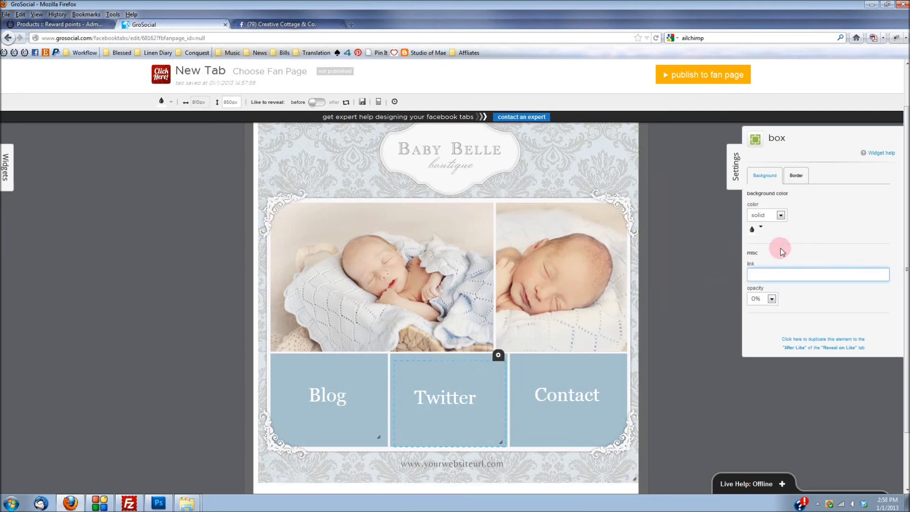
{"action": "key", "text": "ctrl+v"}
{"action": "left_click", "coordinate": [667, 332]}
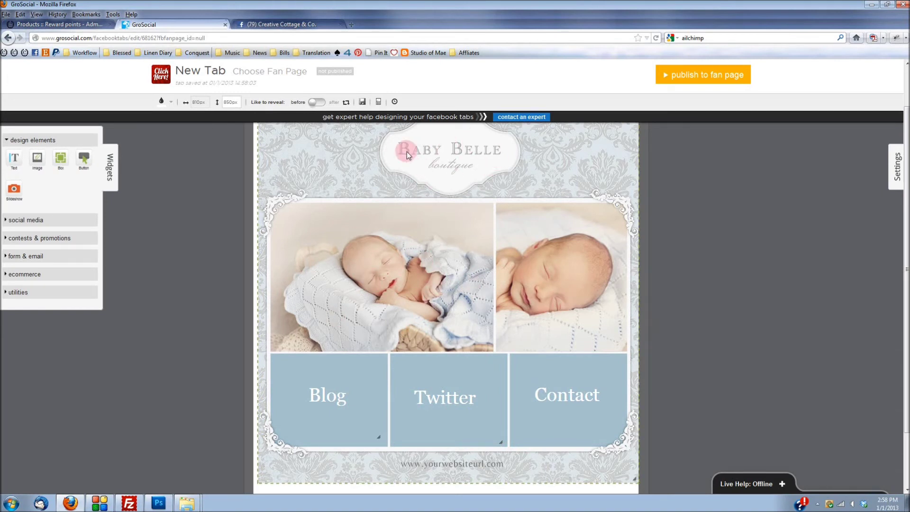
{"action": "scroll", "coordinate": [692, 303], "scroll_direction": "down", "scroll_amount": 2}
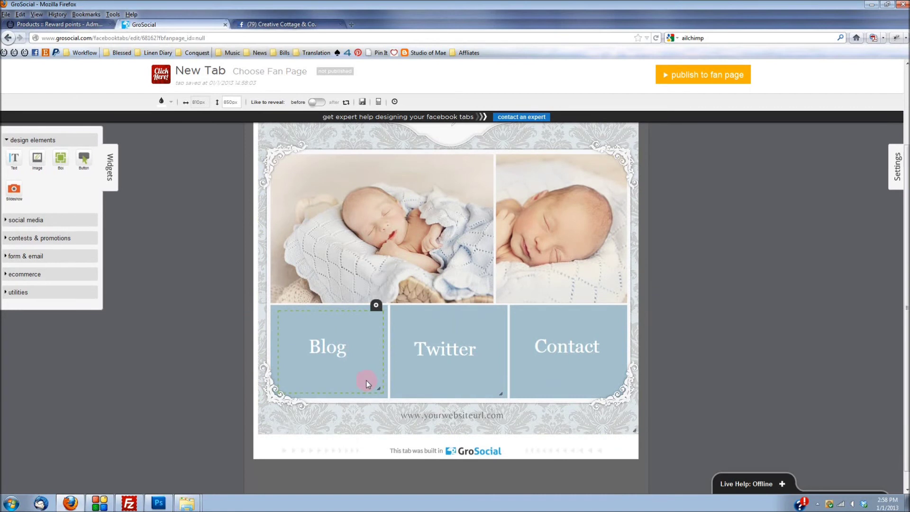
{"action": "scroll", "coordinate": [769, 323], "scroll_direction": "up", "scroll_amount": 3}
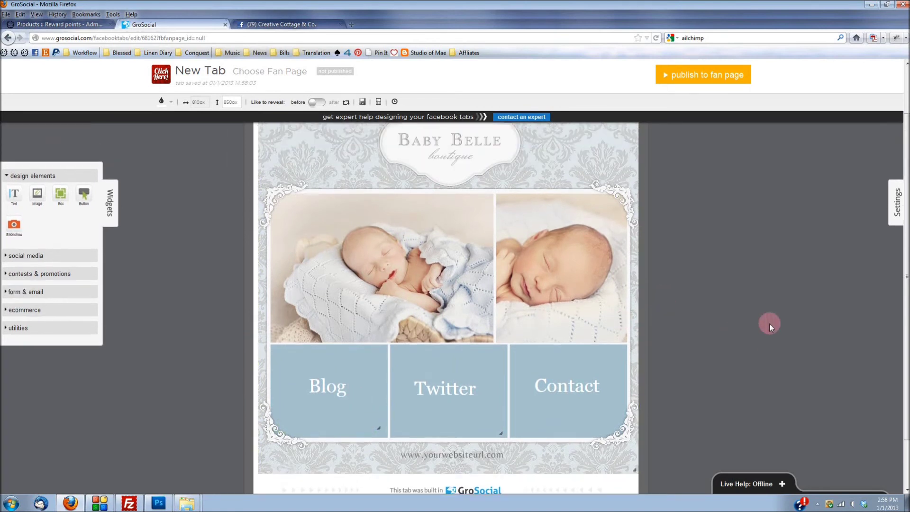
{"action": "scroll", "coordinate": [769, 324], "scroll_direction": "up", "scroll_amount": 1}
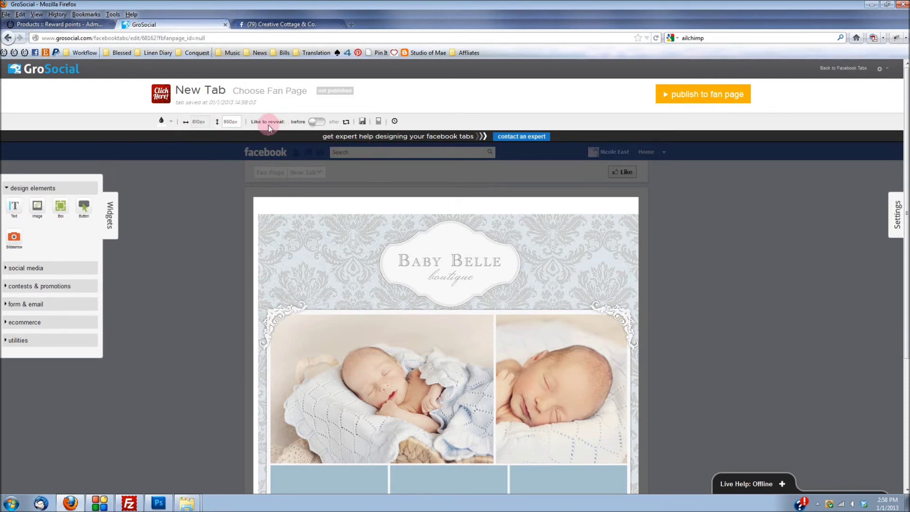
{"action": "left_click", "coordinate": [312, 123]}
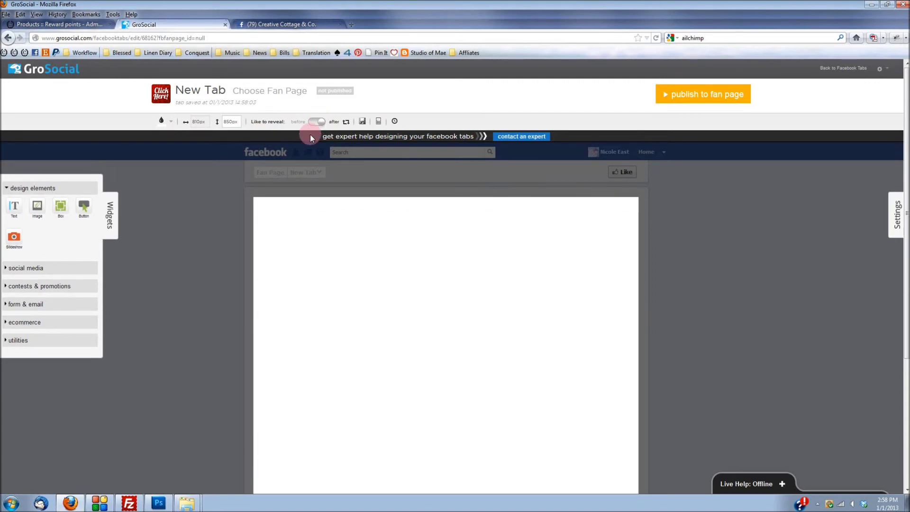
{"action": "left_click", "coordinate": [311, 123]}
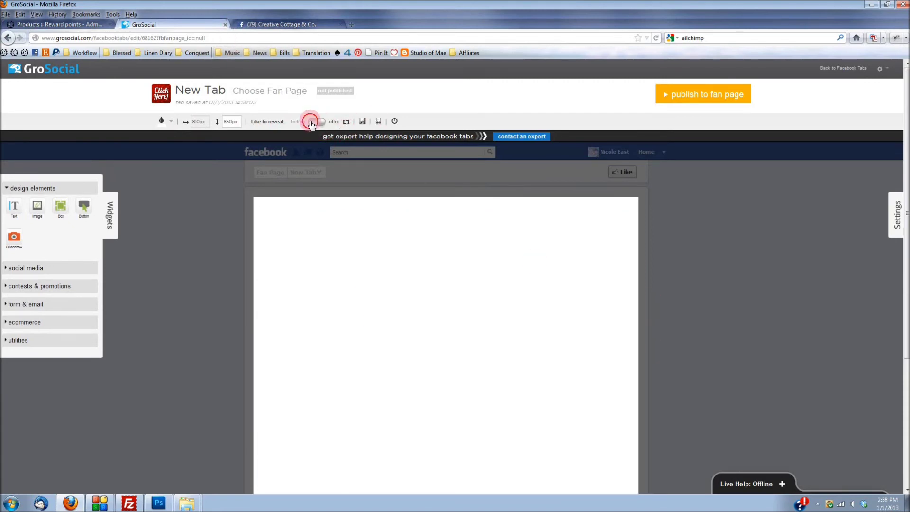
{"action": "mouse_move", "coordinate": [599, 223]}
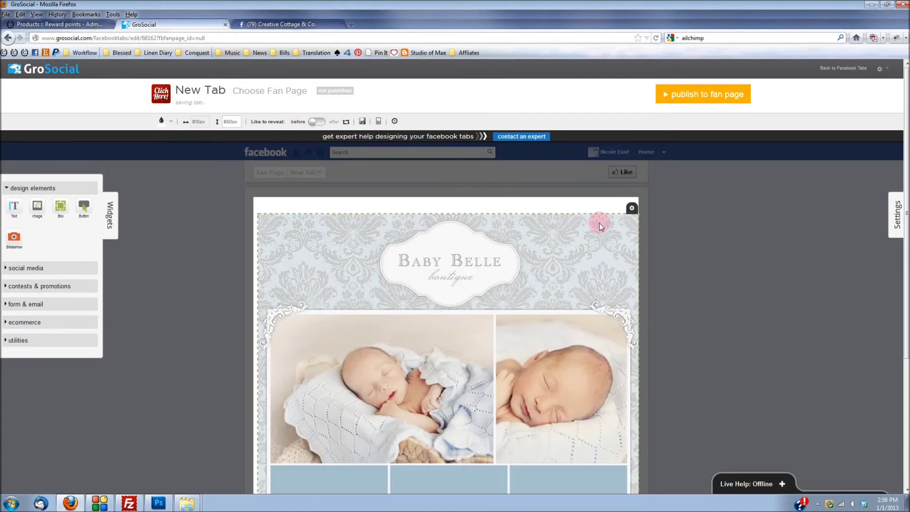
Step: Duplicate the Baby Belle image to the After Like tab and verify it in the after-Like view
{"action": "left_click", "coordinate": [630, 223]}
{"action": "left_click", "coordinate": [631, 208]}
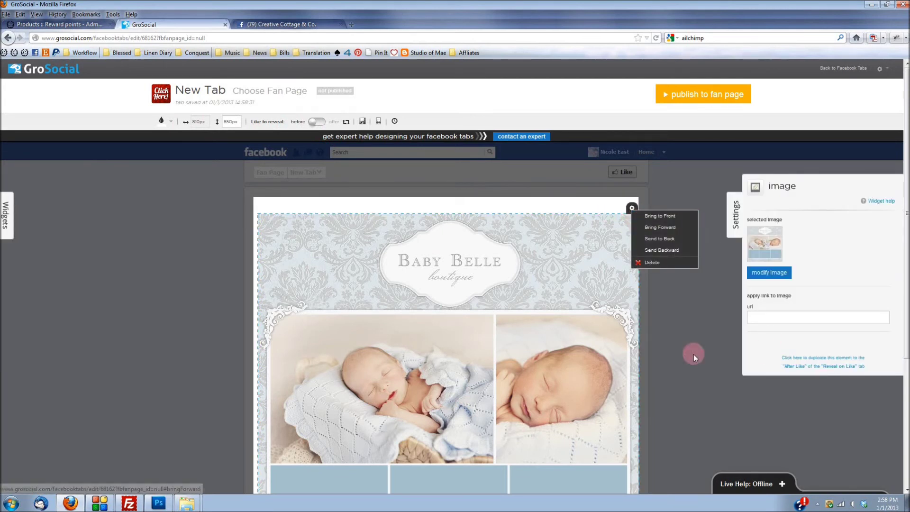
{"action": "left_click", "coordinate": [547, 260]}
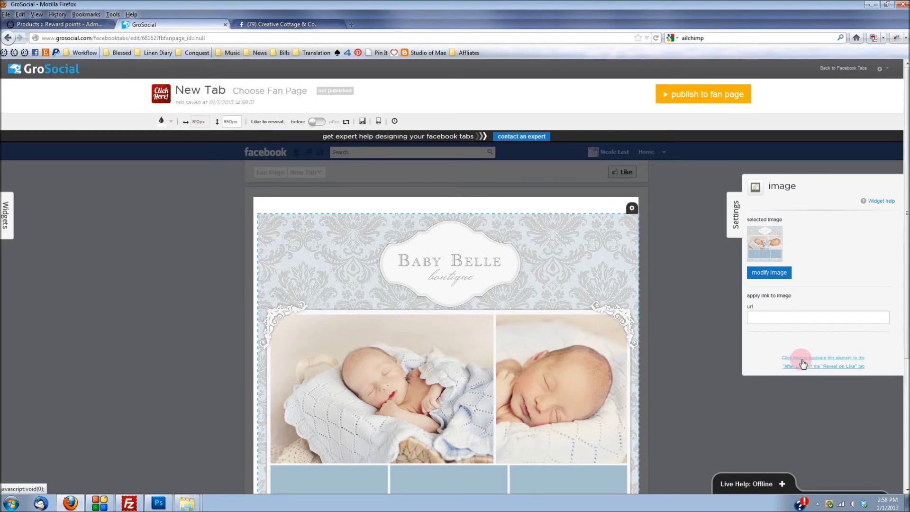
{"action": "left_click", "coordinate": [802, 363]}
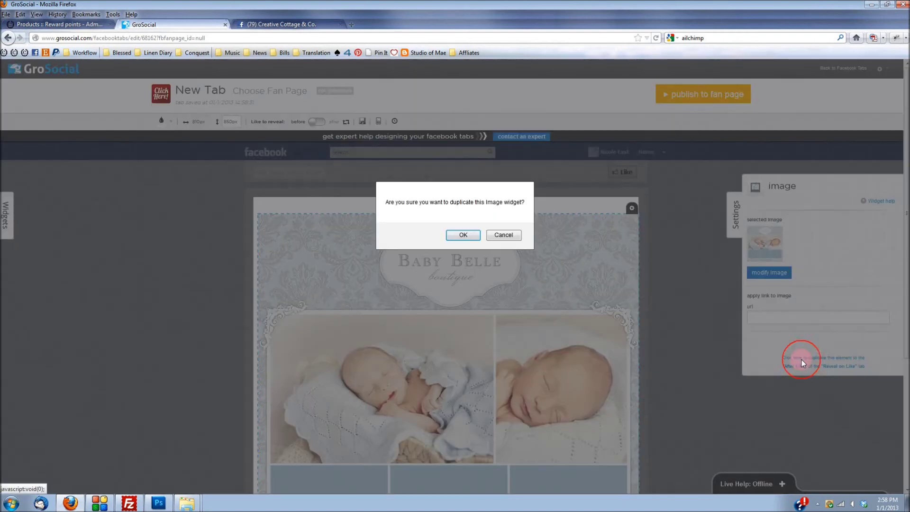
{"action": "left_click", "coordinate": [473, 238]}
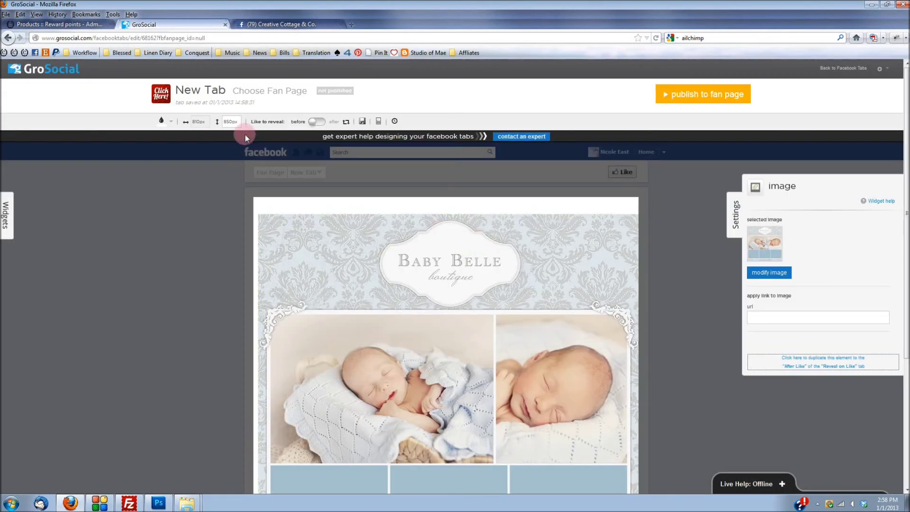
{"action": "left_click", "coordinate": [317, 123]}
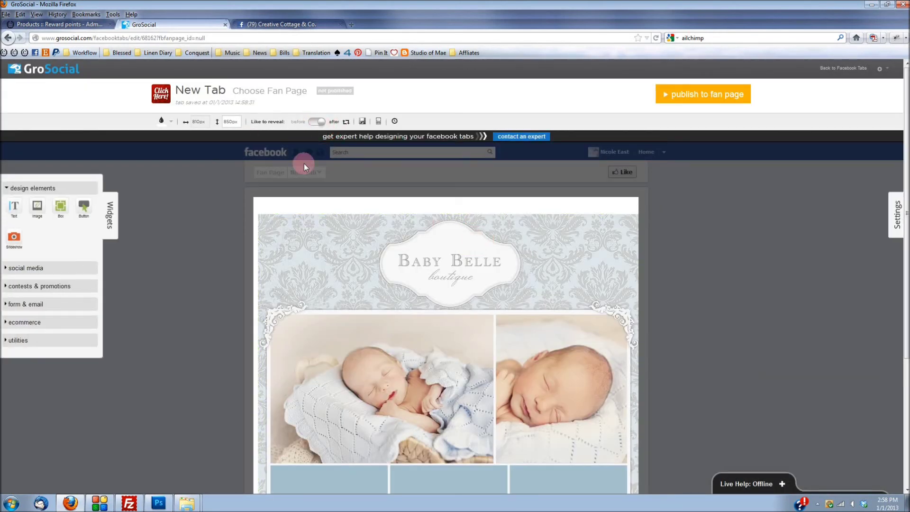
{"action": "left_click", "coordinate": [402, 239]}
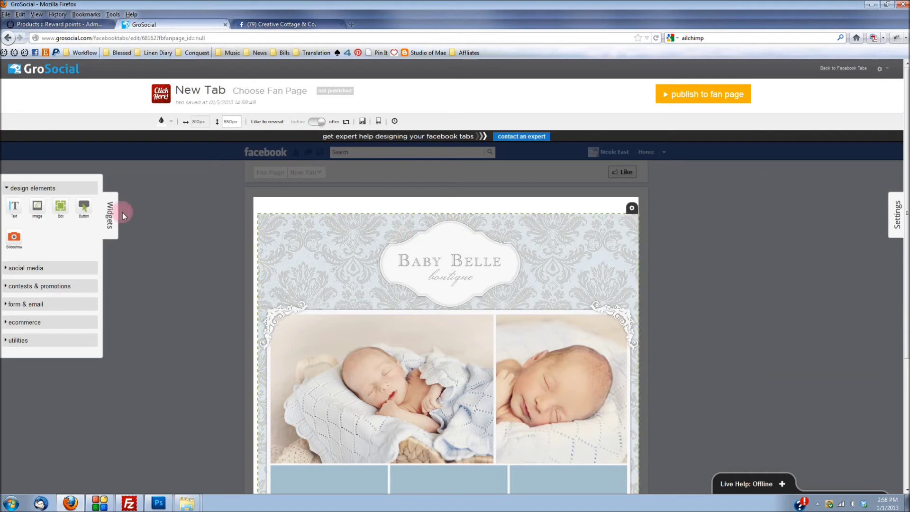
{"action": "left_click", "coordinate": [97, 149]}
{"action": "left_click", "coordinate": [351, 119]}
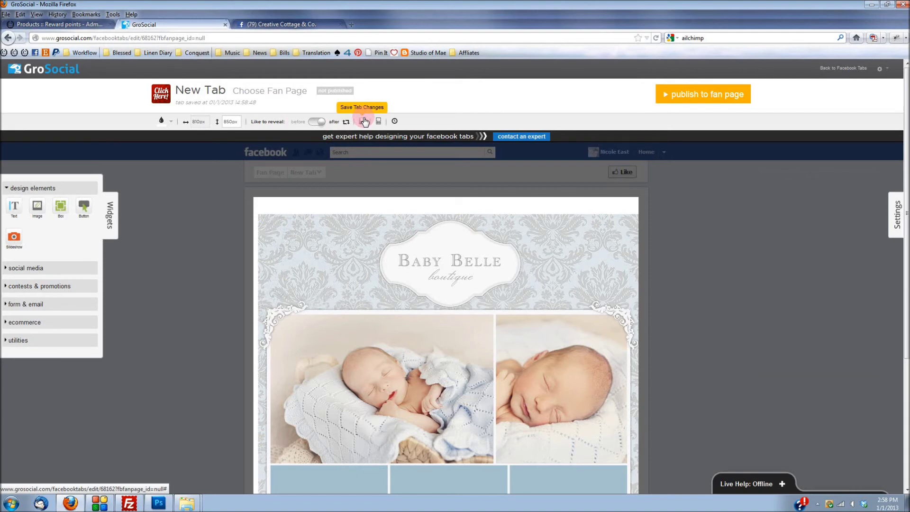
Step: Rename 'New Tab' to 'Welcome', save the change, and publish it to the fan page
{"action": "left_click", "coordinate": [197, 92]}
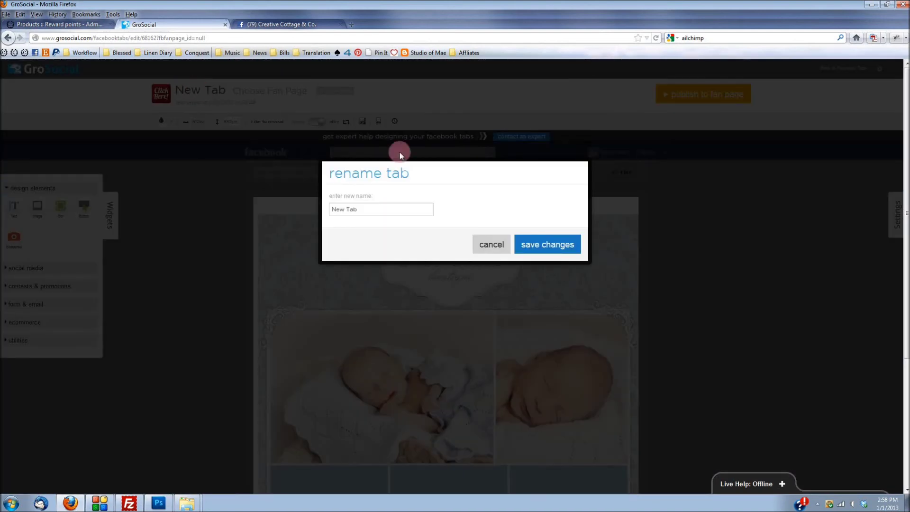
{"action": "left_click_drag", "start_coordinate": [363, 208], "coordinate": [262, 207]}
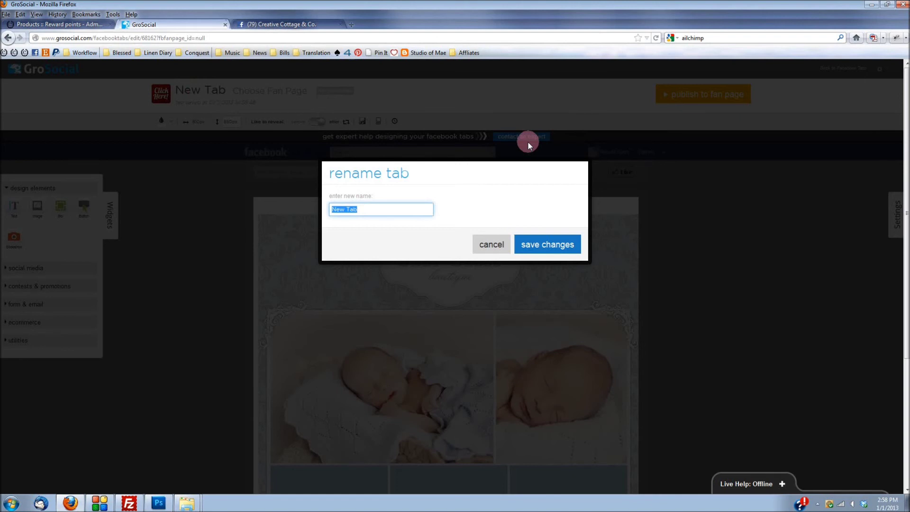
{"action": "type", "text": "Welcome"}
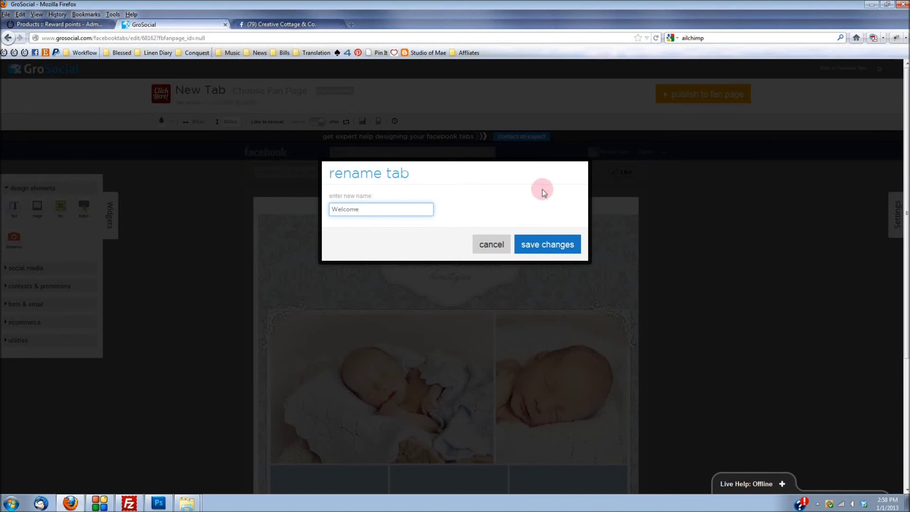
{"action": "left_click", "coordinate": [556, 248]}
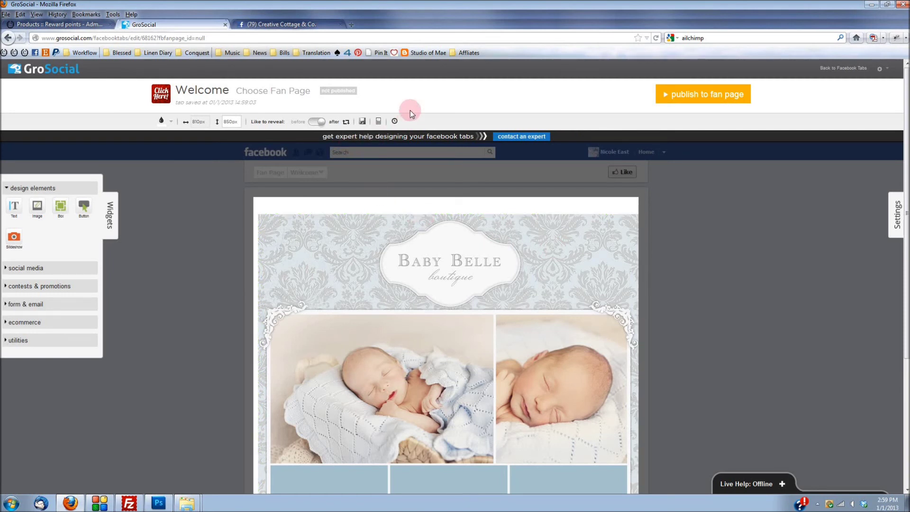
{"action": "left_click", "coordinate": [696, 98]}
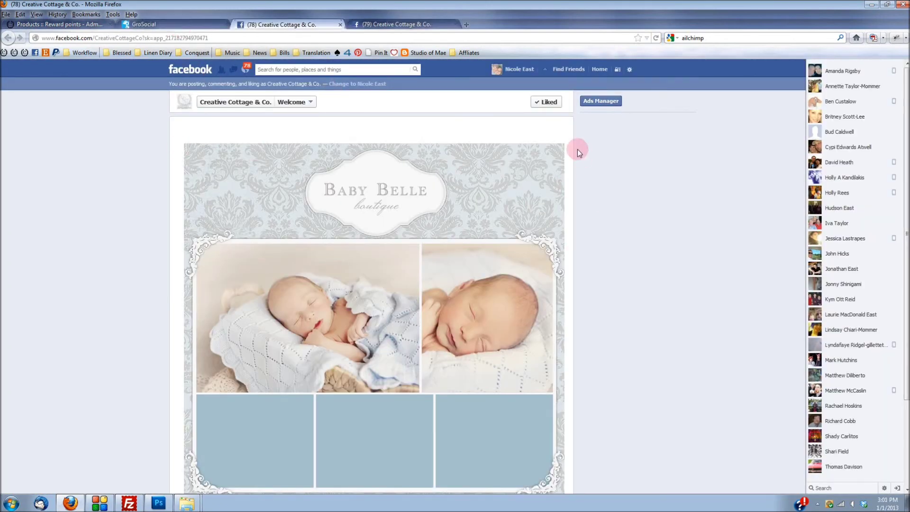
{"action": "scroll", "coordinate": [543, 172], "scroll_direction": "down", "scroll_amount": 3}
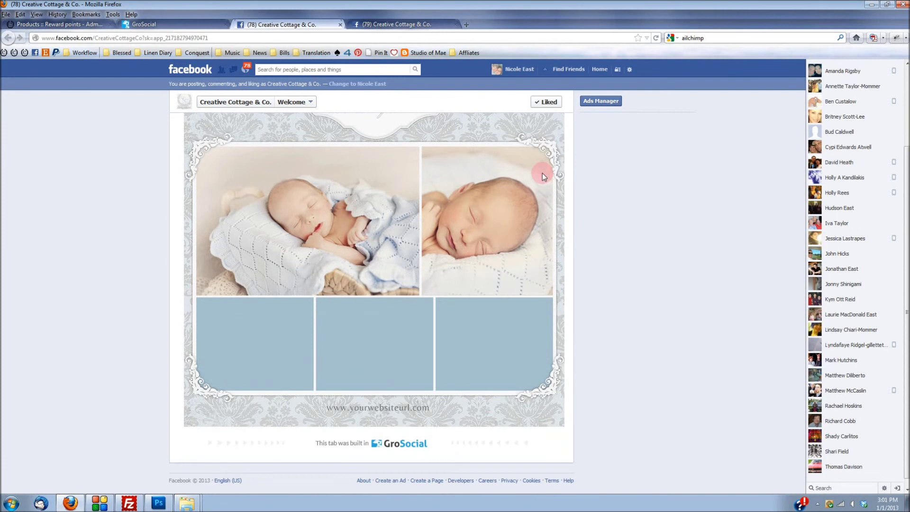
{"action": "scroll", "coordinate": [542, 172], "scroll_direction": "up", "scroll_amount": 3}
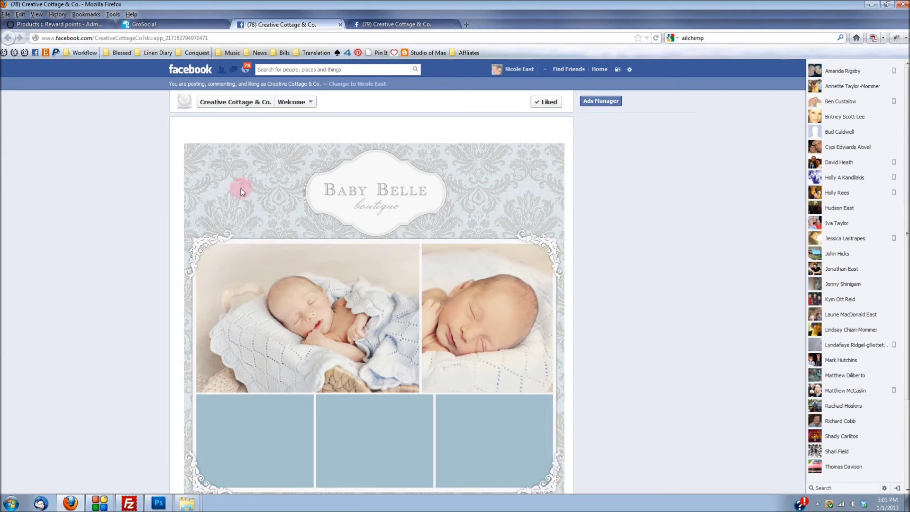
Step: Duplicate the Blog and Twitter tile boxes onto the after-Like version of the Welcome tab
{"action": "left_click", "coordinate": [168, 24]}
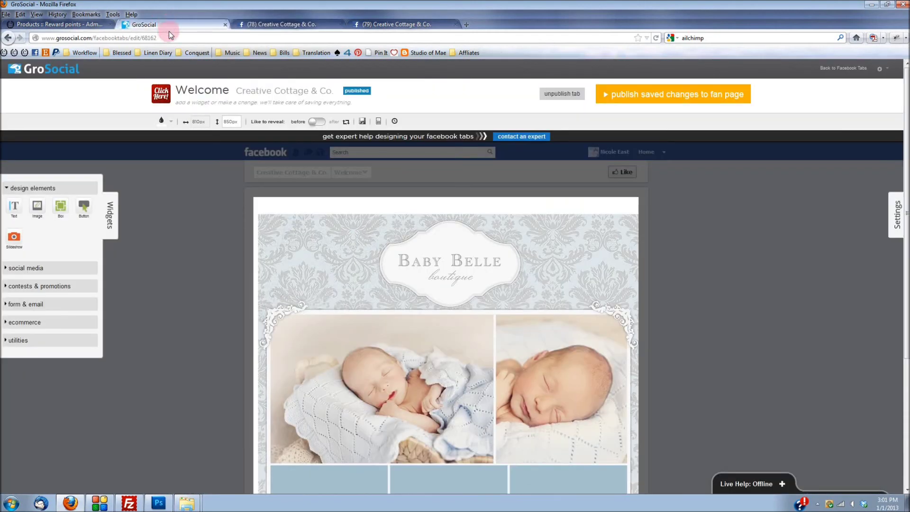
{"action": "scroll", "coordinate": [436, 195], "scroll_direction": "down", "scroll_amount": 5}
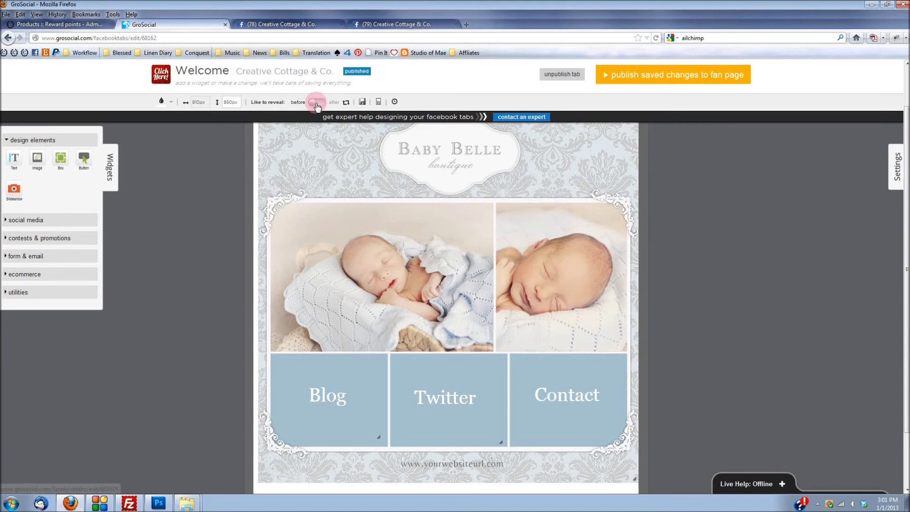
{"action": "left_click", "coordinate": [326, 409]}
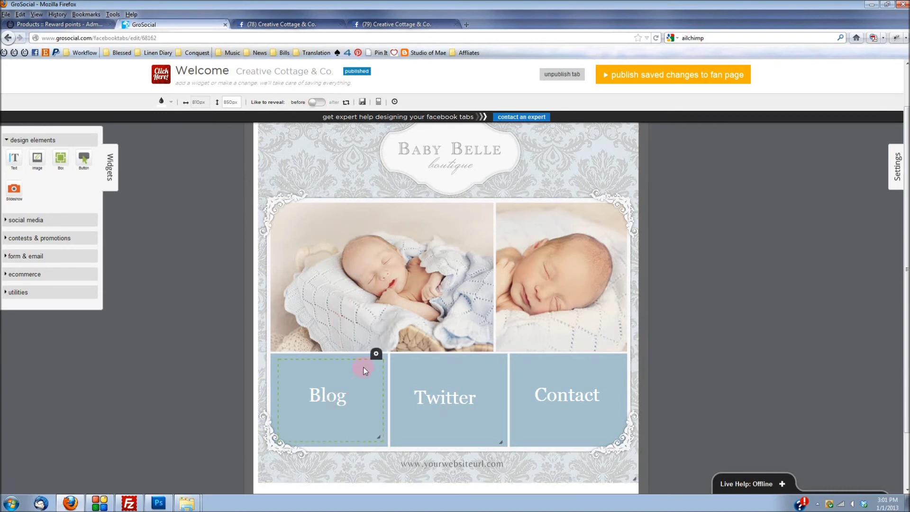
{"action": "left_click", "coordinate": [378, 373]}
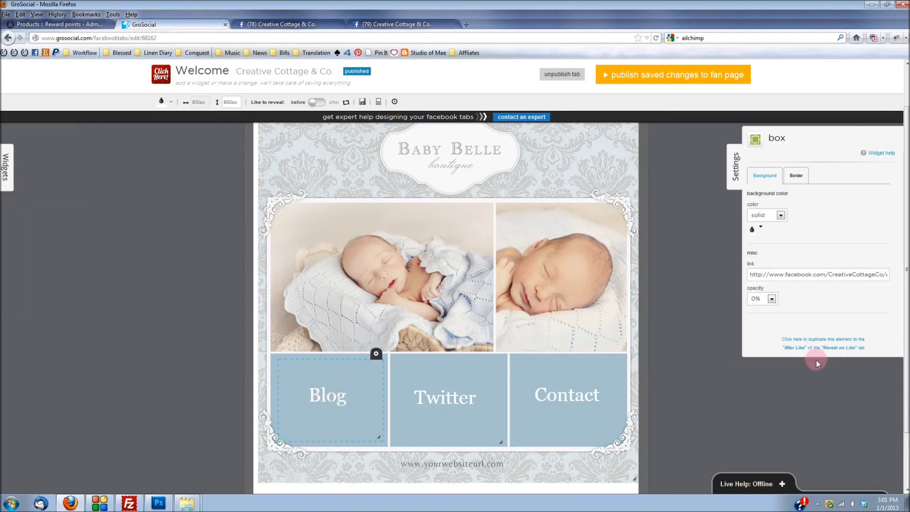
{"action": "left_click", "coordinate": [833, 346]}
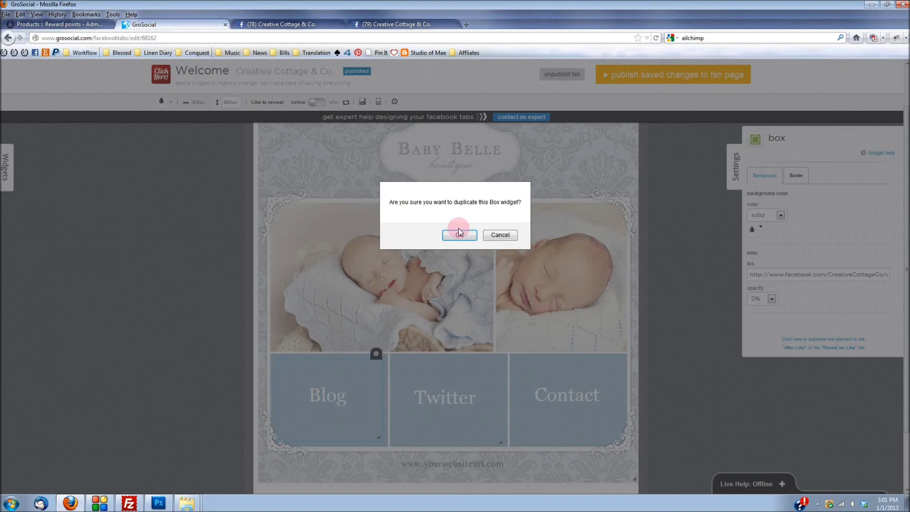
{"action": "left_click", "coordinate": [459, 232]}
{"action": "left_click", "coordinate": [447, 377]}
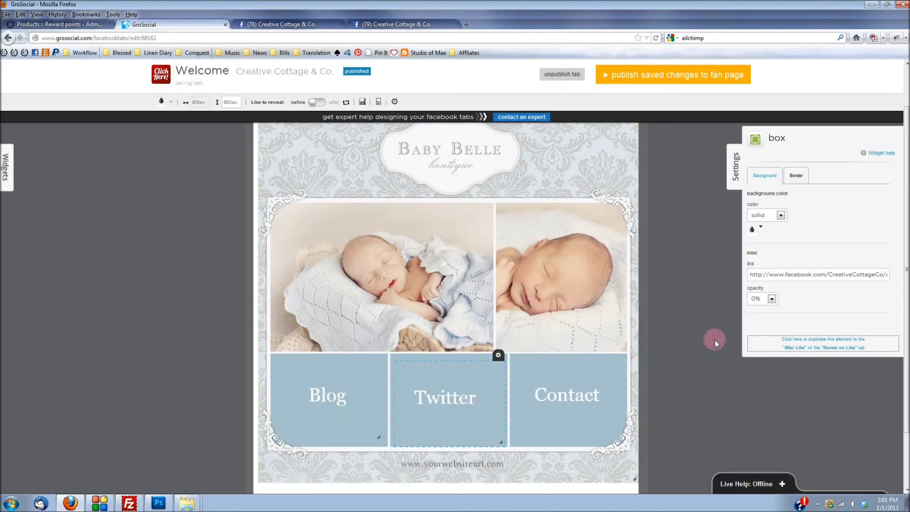
{"action": "left_click", "coordinate": [796, 339]}
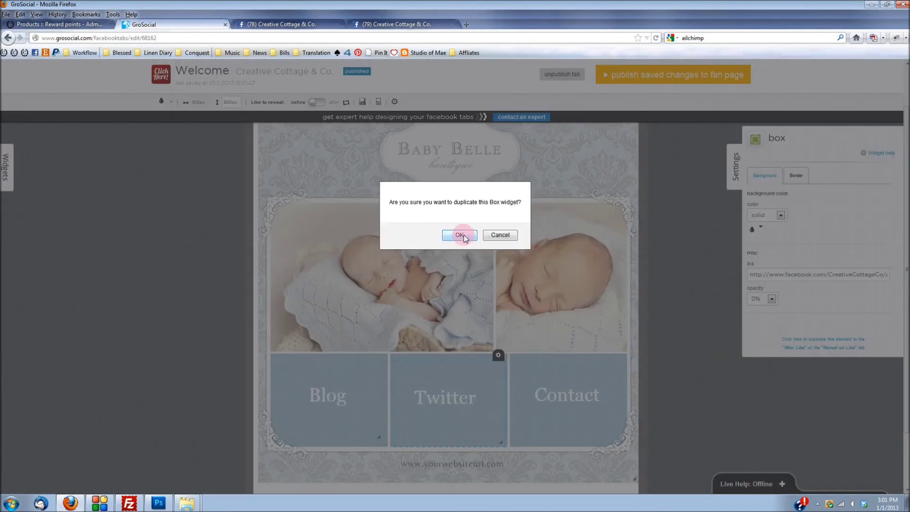
{"action": "left_click", "coordinate": [460, 234]}
Step: Duplicate the Contact, Blog and Twitter labels to the after-Like view
{"action": "left_click", "coordinate": [554, 395]}
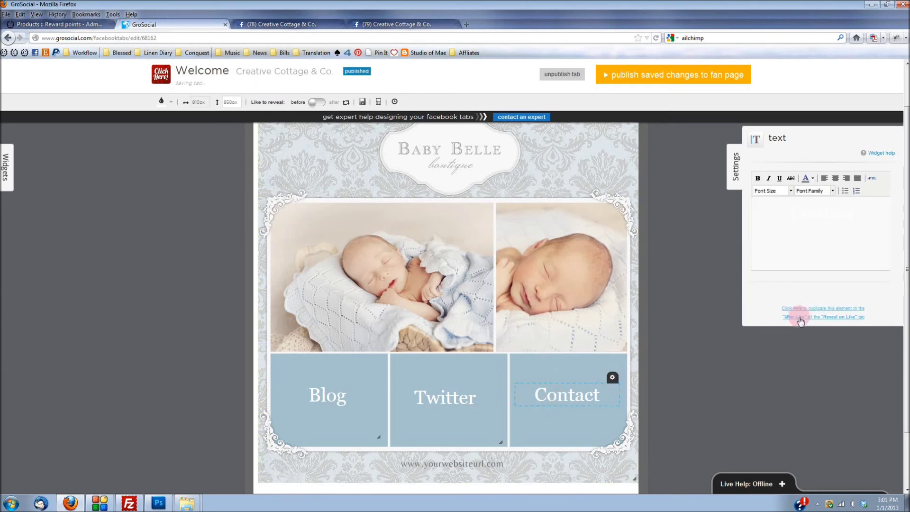
{"action": "left_click", "coordinate": [802, 311]}
{"action": "left_click", "coordinate": [456, 235]}
{"action": "left_click", "coordinate": [329, 398]}
{"action": "left_click_drag", "start_coordinate": [314, 412], "coordinate": [315, 391]}
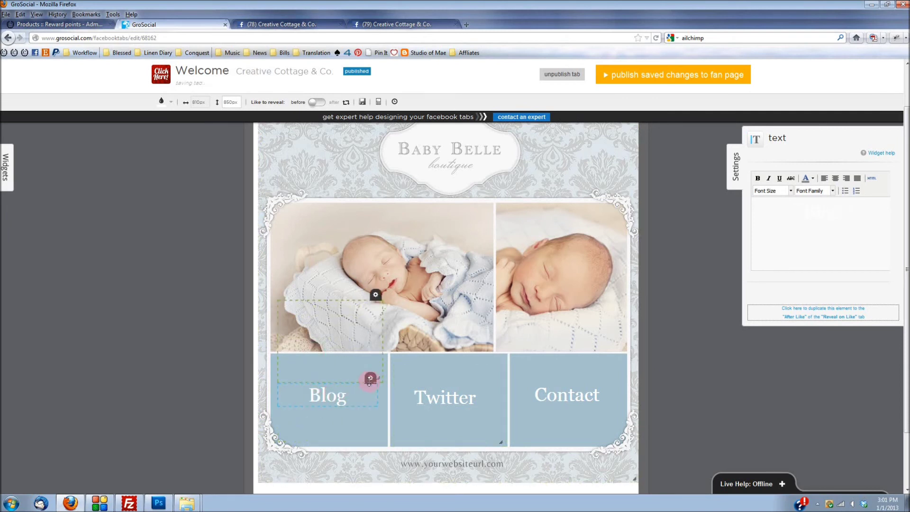
{"action": "left_click", "coordinate": [801, 311]}
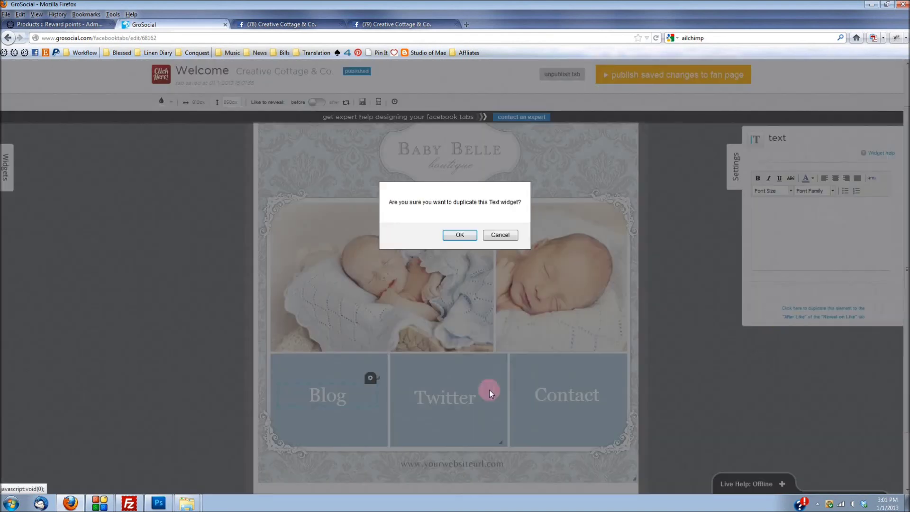
{"action": "left_click", "coordinate": [459, 235]}
{"action": "left_click_drag", "start_coordinate": [448, 385], "coordinate": [445, 311]}
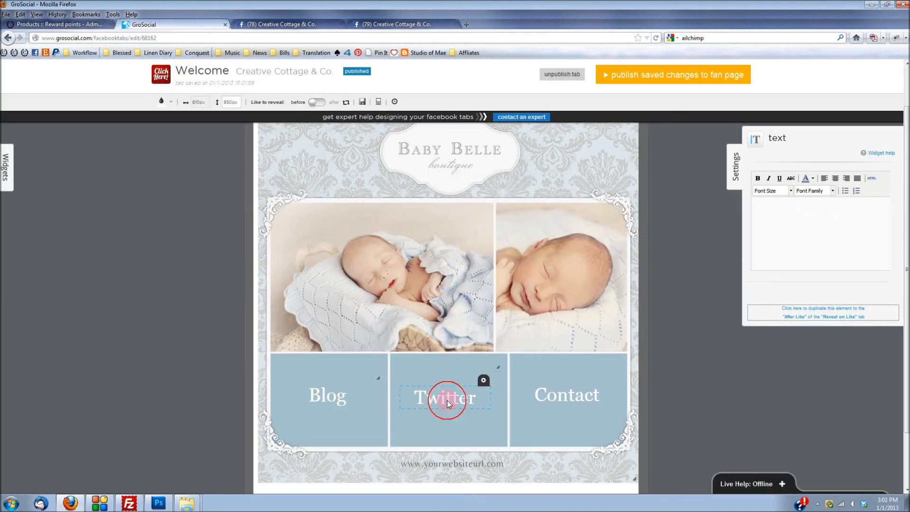
{"action": "left_click", "coordinate": [812, 320]}
{"action": "left_click", "coordinate": [459, 234]}
{"action": "left_click", "coordinate": [557, 392]}
Step: Copy the Contact label over, move the copied labels onto the Twitter and Blog tiles, and save
{"action": "left_click_drag", "start_coordinate": [557, 391], "coordinate": [559, 397]}
{"action": "left_click", "coordinate": [834, 321]}
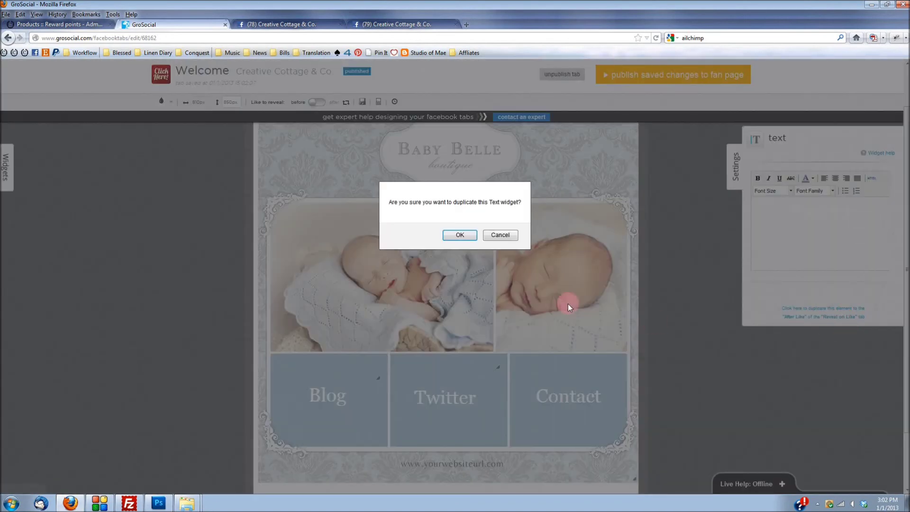
{"action": "left_click", "coordinate": [467, 232]}
{"action": "left_click", "coordinate": [464, 260]}
{"action": "left_click_drag", "start_coordinate": [443, 346], "coordinate": [444, 419]}
{"action": "left_click", "coordinate": [349, 375]}
{"action": "left_click_drag", "start_coordinate": [343, 365], "coordinate": [342, 418]}
{"action": "left_click", "coordinate": [371, 181]}
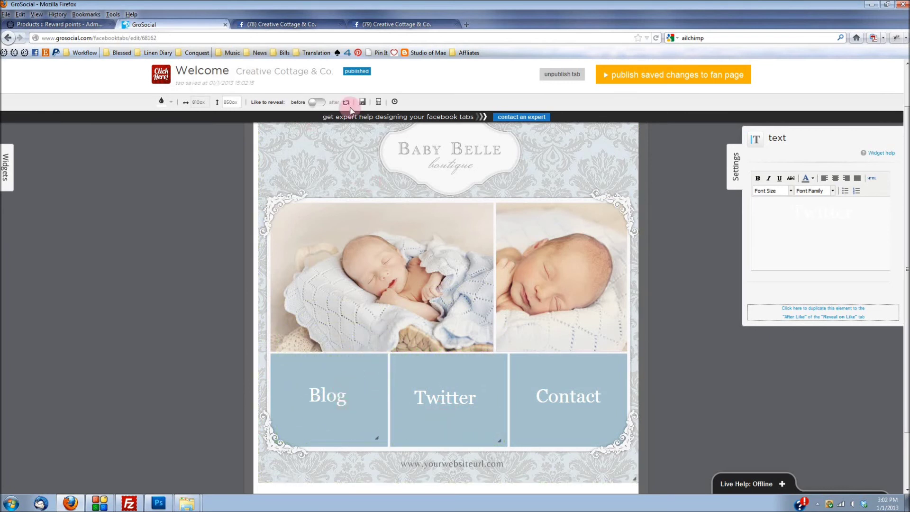
{"action": "left_click", "coordinate": [363, 102]}
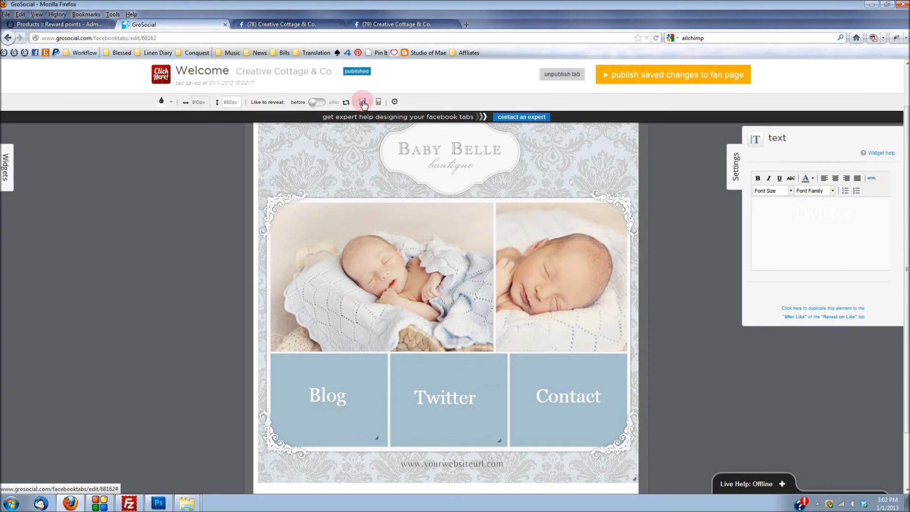
Step: Publish the saved Welcome tab to the fan page and reload Facebook to check the tile labels
{"action": "left_click", "coordinate": [657, 83]}
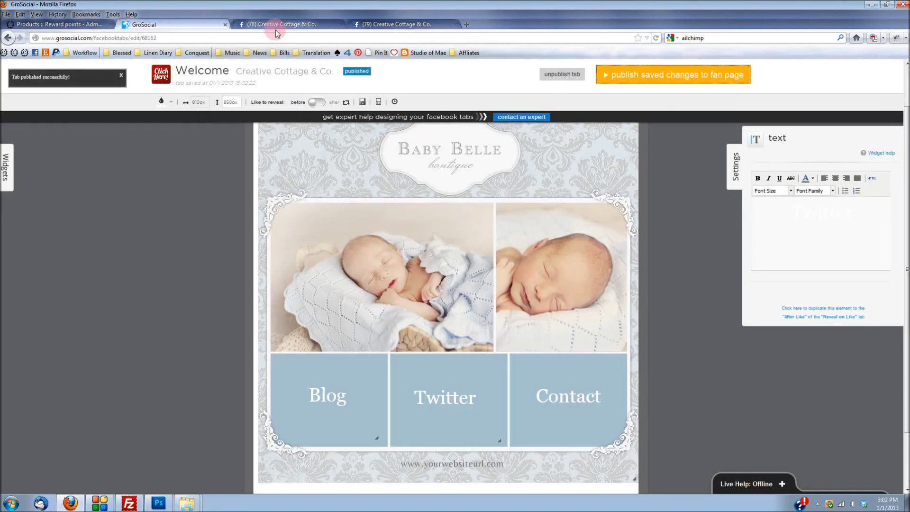
{"action": "left_click", "coordinate": [279, 27]}
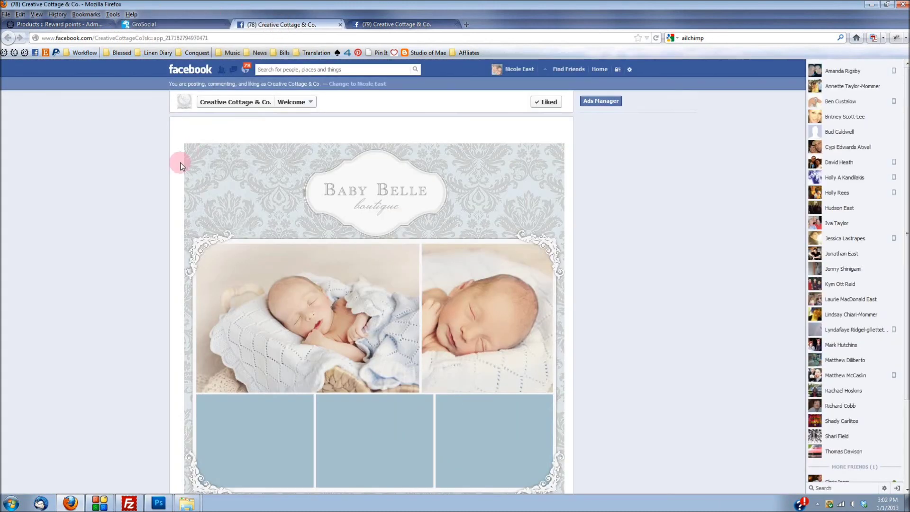
{"action": "left_click", "coordinate": [68, 235]}
{"action": "key", "text": "ctrl+l"}
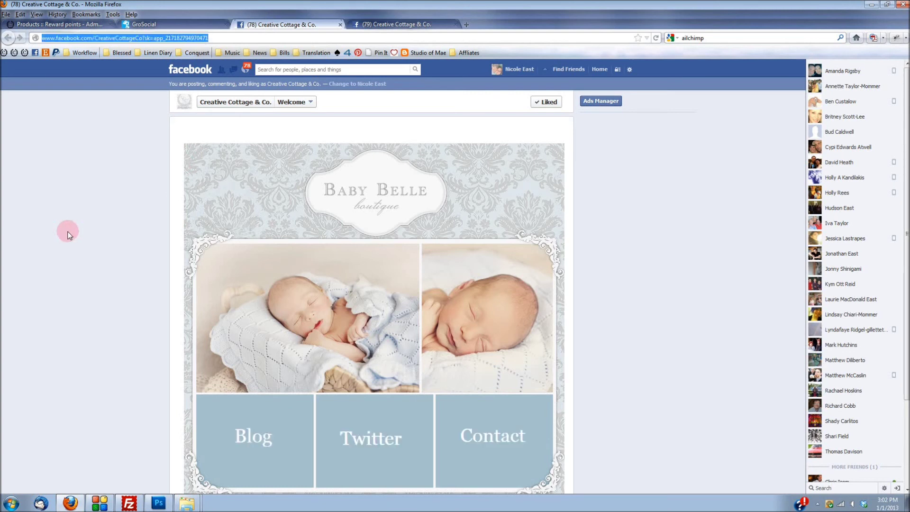
{"action": "scroll", "coordinate": [84, 215], "scroll_direction": "down", "scroll_amount": 2}
{"action": "scroll", "coordinate": [730, 359], "scroll_direction": "down", "scroll_amount": 2}
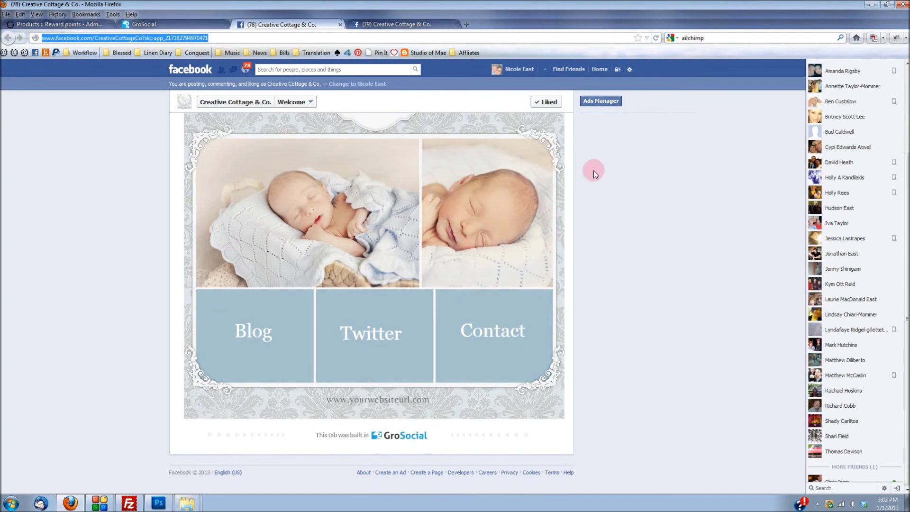
{"action": "scroll", "coordinate": [416, 223], "scroll_direction": "up", "scroll_amount": 2}
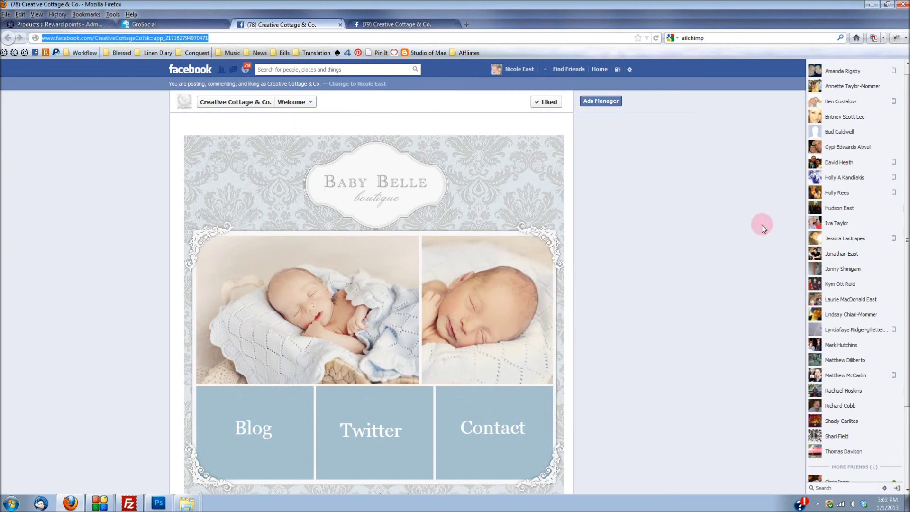
{"action": "scroll", "coordinate": [761, 225], "scroll_direction": "down", "scroll_amount": 2}
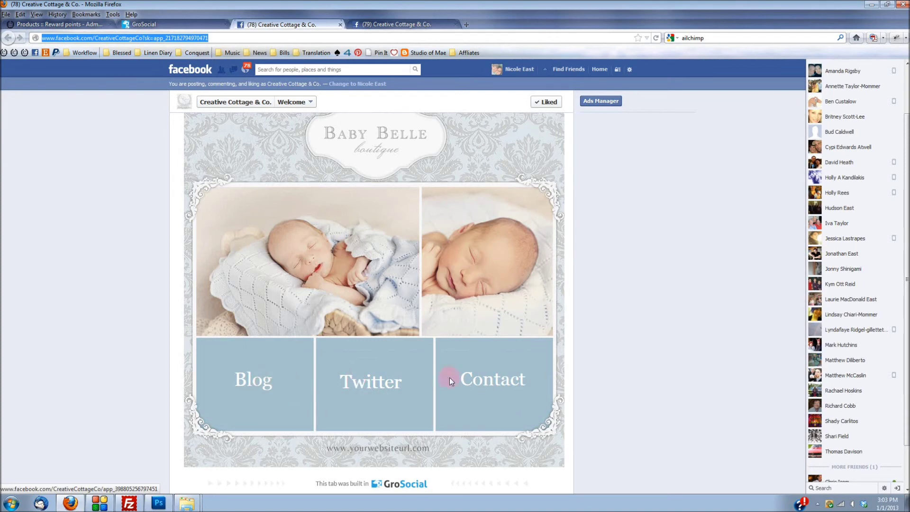
{"action": "scroll", "coordinate": [571, 211], "scroll_direction": "up", "scroll_amount": 2}
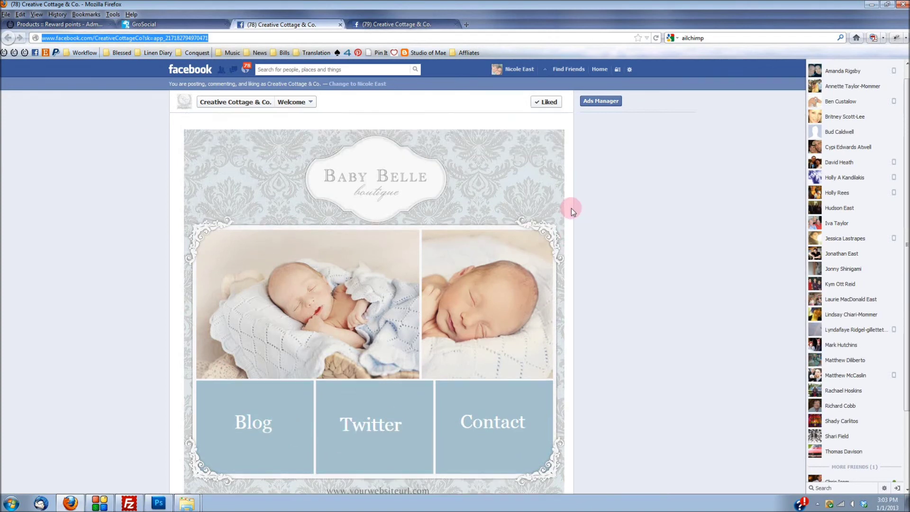
{"action": "scroll", "coordinate": [571, 208], "scroll_direction": "up", "scroll_amount": 1}
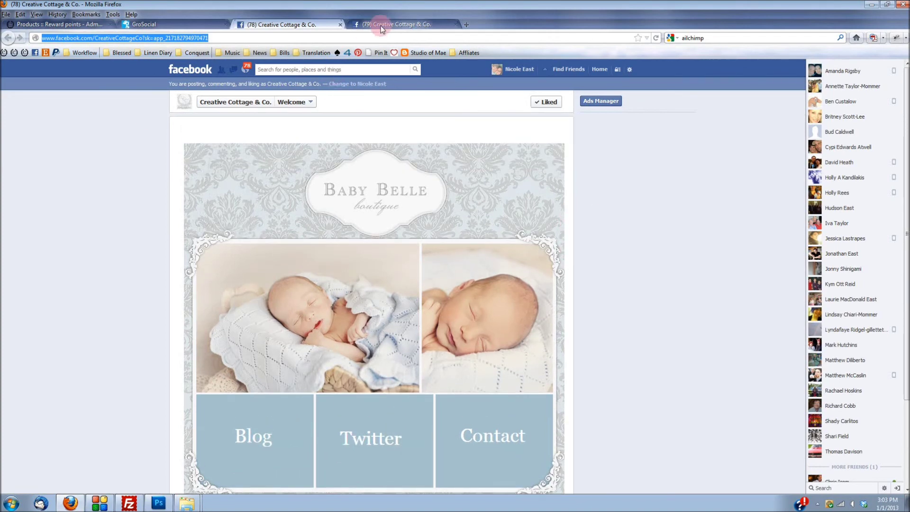
{"action": "left_click", "coordinate": [164, 23]}
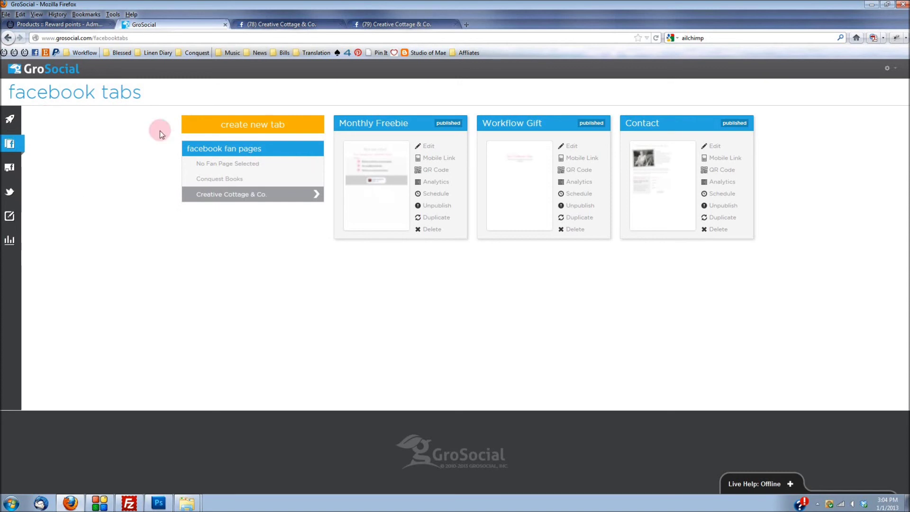
Step: Create a new tab from the Blank Canvas 'Blank Facebook Tab' theme and start editing it
{"action": "left_click", "coordinate": [248, 125]}
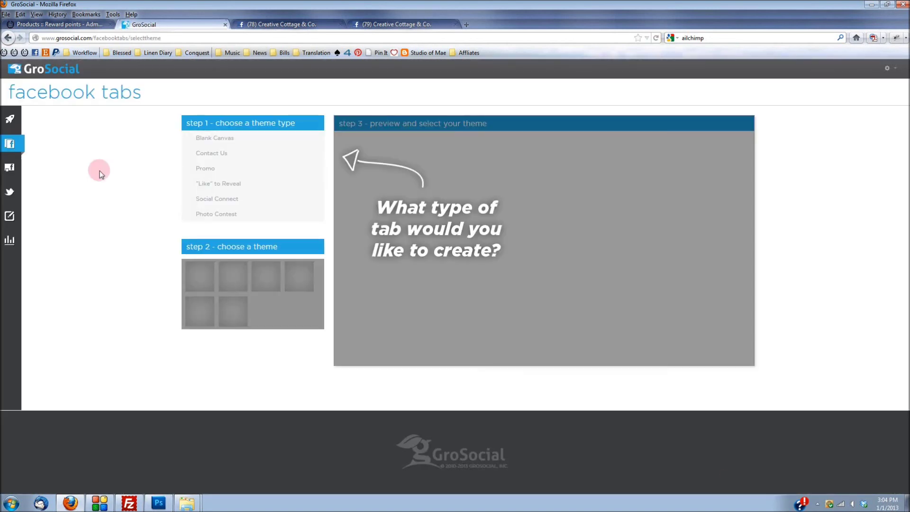
{"action": "left_click", "coordinate": [211, 139]}
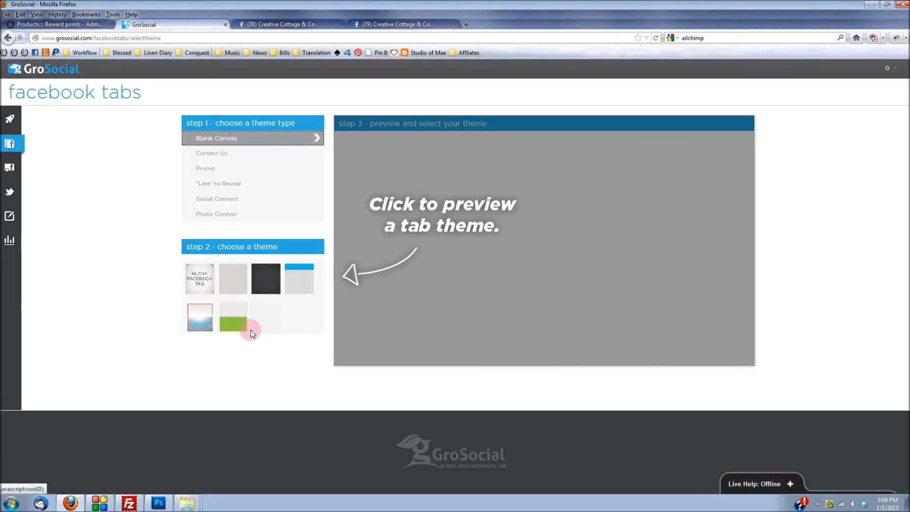
{"action": "left_click", "coordinate": [192, 290]}
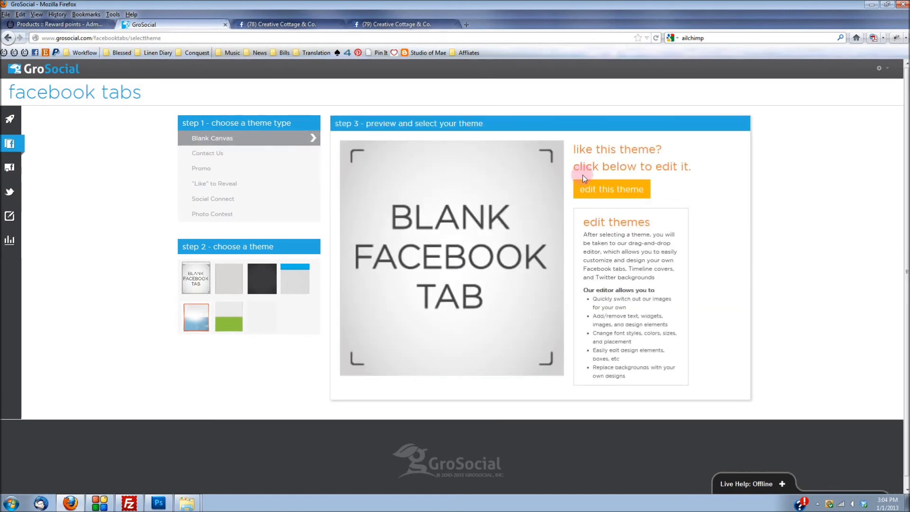
{"action": "left_click", "coordinate": [598, 192]}
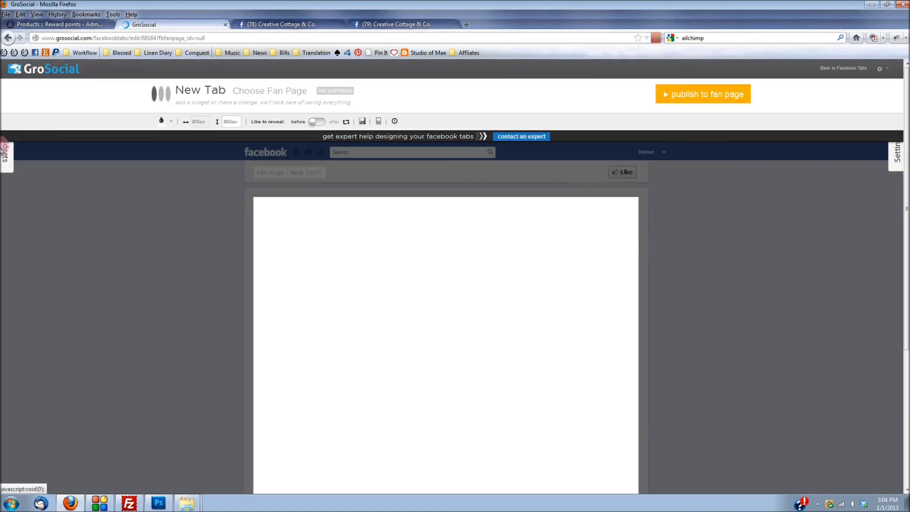
Step: Add an Image element and upload the FB Test2 image into it
{"action": "left_click", "coordinate": [2, 202]}
{"action": "left_click", "coordinate": [37, 207]}
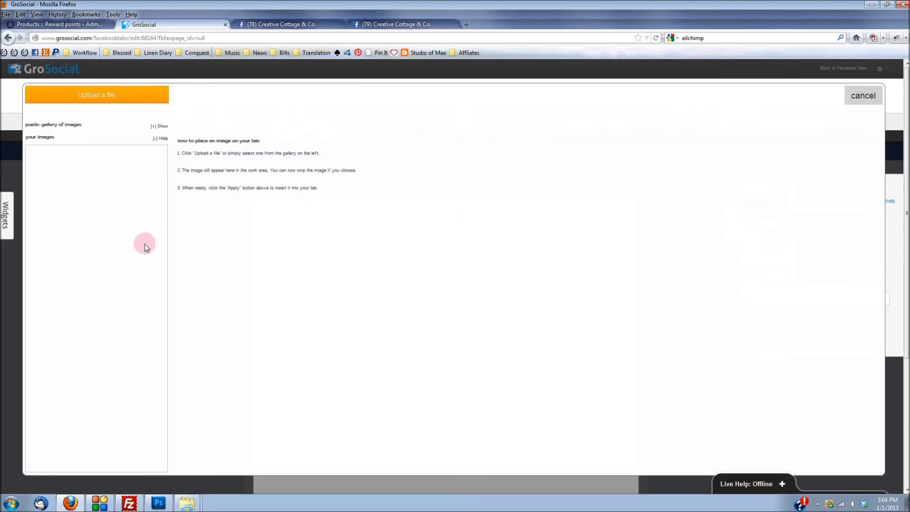
{"action": "left_click", "coordinate": [92, 95]}
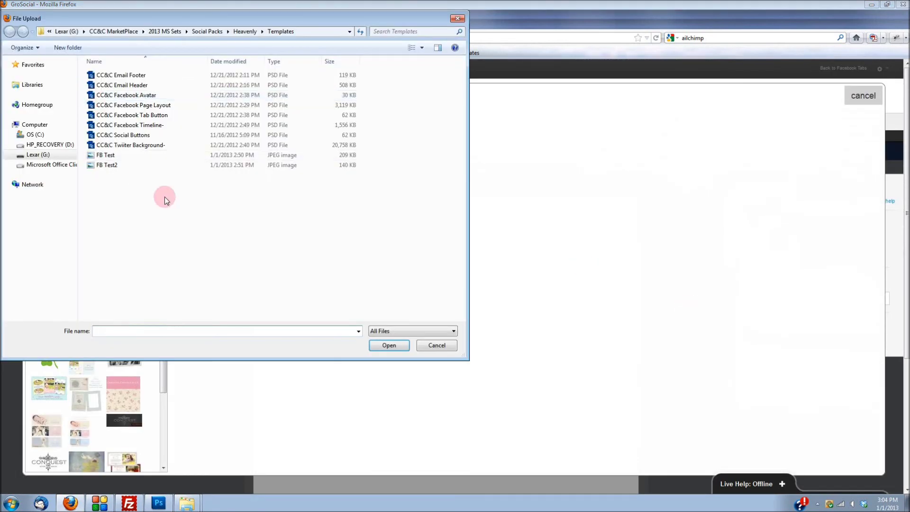
{"action": "left_click", "coordinate": [112, 165]}
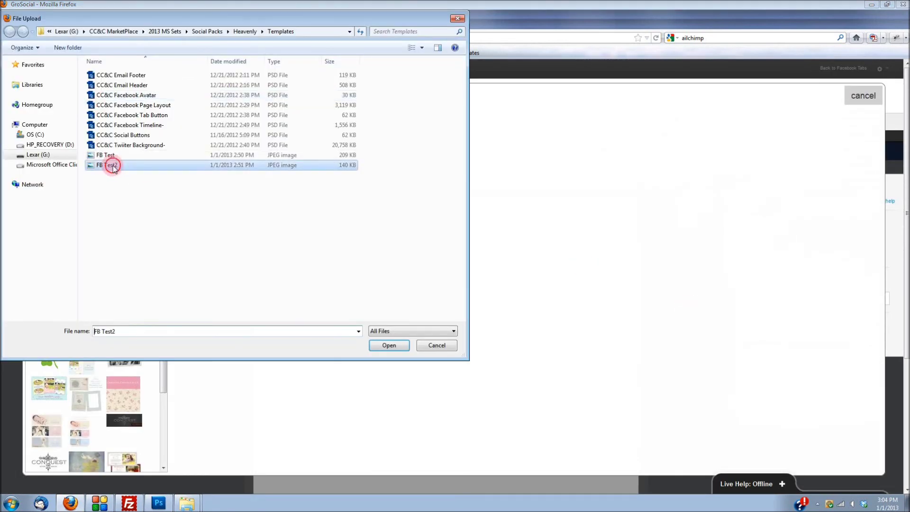
{"action": "left_click", "coordinate": [390, 345]}
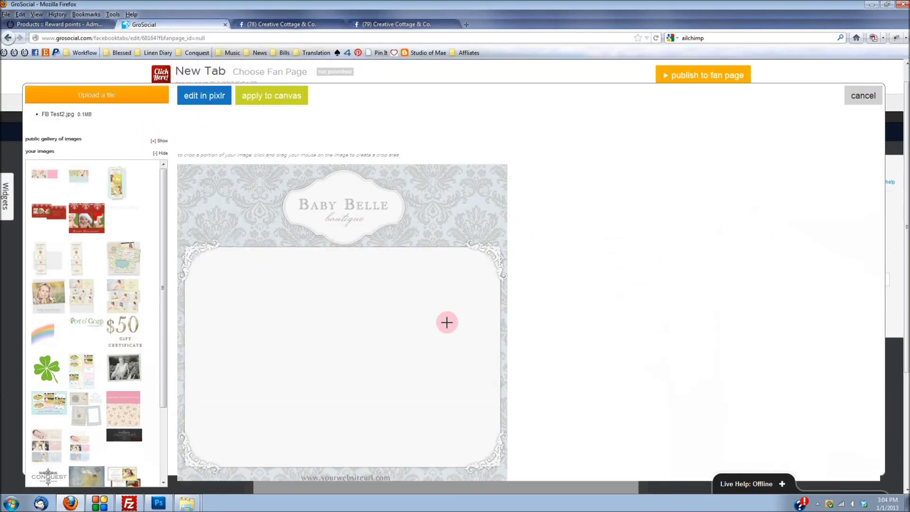
Step: Place the uploaded Baby Belle image on the canvas, then deselect it to reveal the widgets library
{"action": "left_click", "coordinate": [274, 99]}
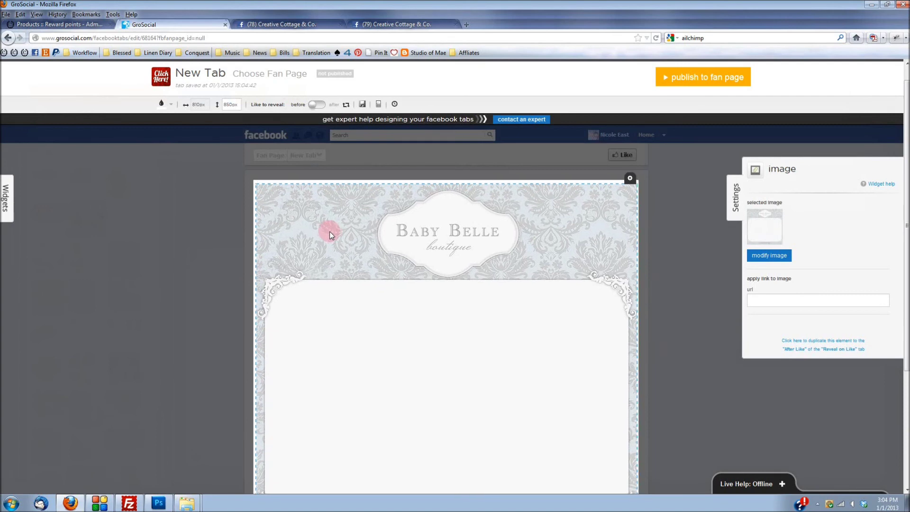
{"action": "left_click", "coordinate": [690, 310]}
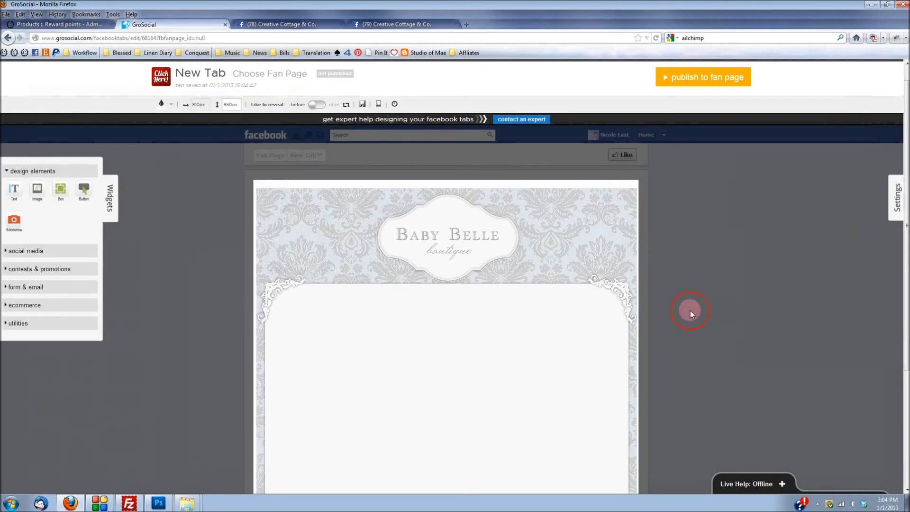
{"action": "scroll", "coordinate": [531, 328], "scroll_direction": "down", "scroll_amount": 4}
{"action": "scroll", "coordinate": [272, 278], "scroll_direction": "up", "scroll_amount": 4}
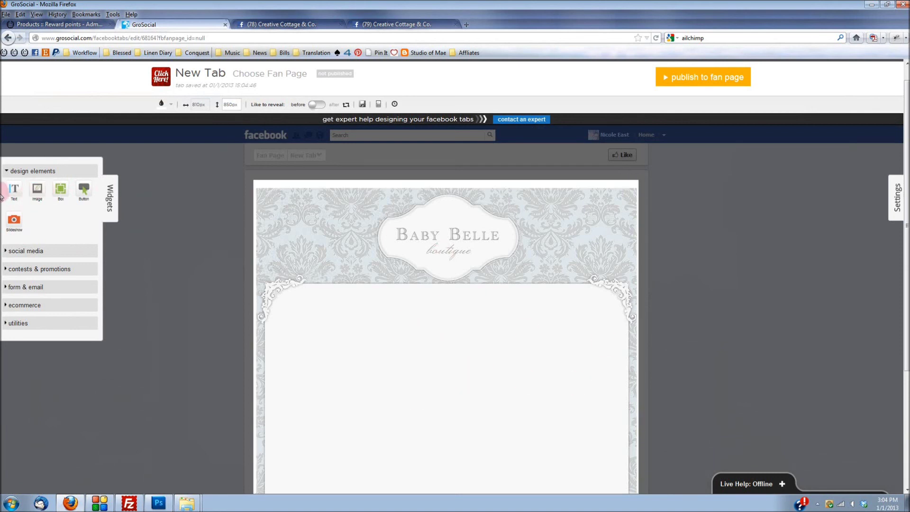
{"action": "left_click", "coordinate": [15, 222]}
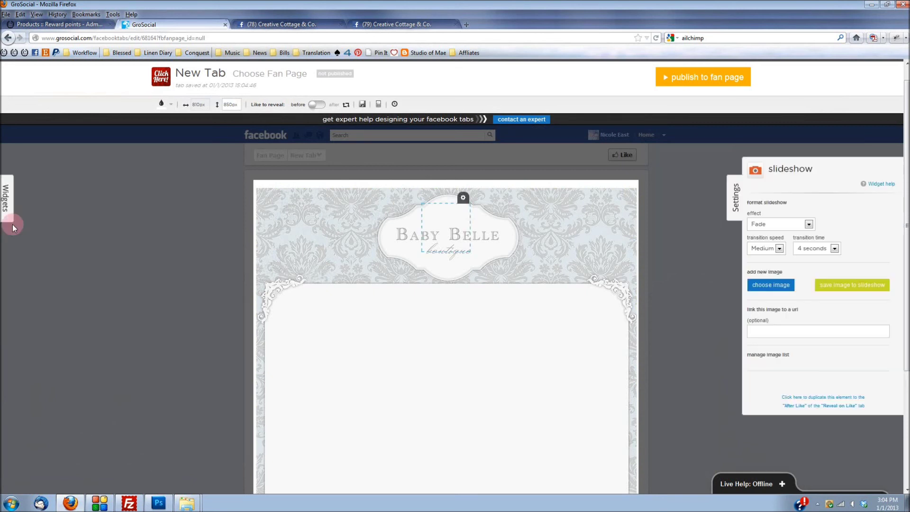
{"action": "left_click", "coordinate": [761, 224]}
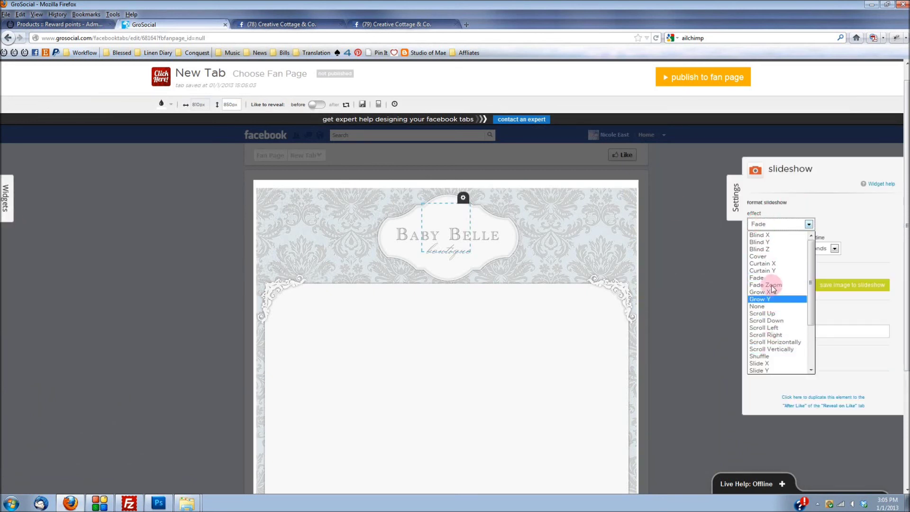
{"action": "left_click", "coordinate": [764, 225]}
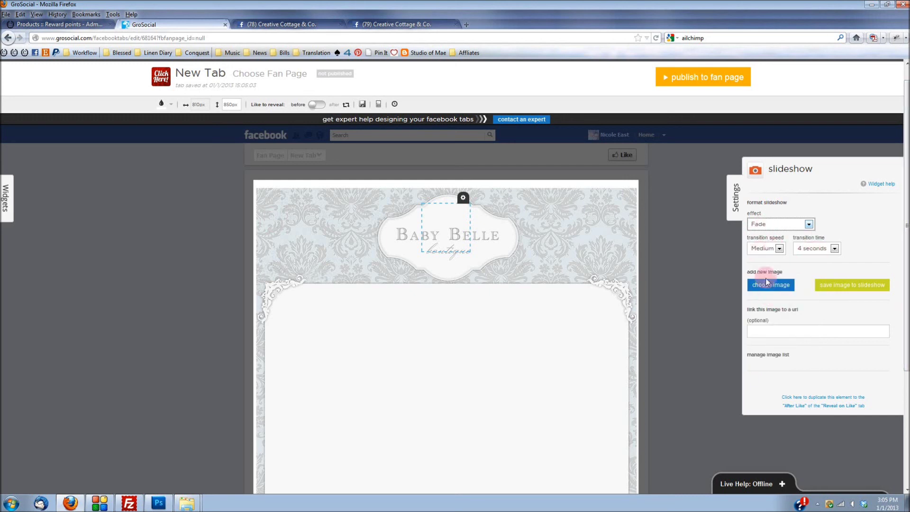
{"action": "left_click", "coordinate": [463, 198]}
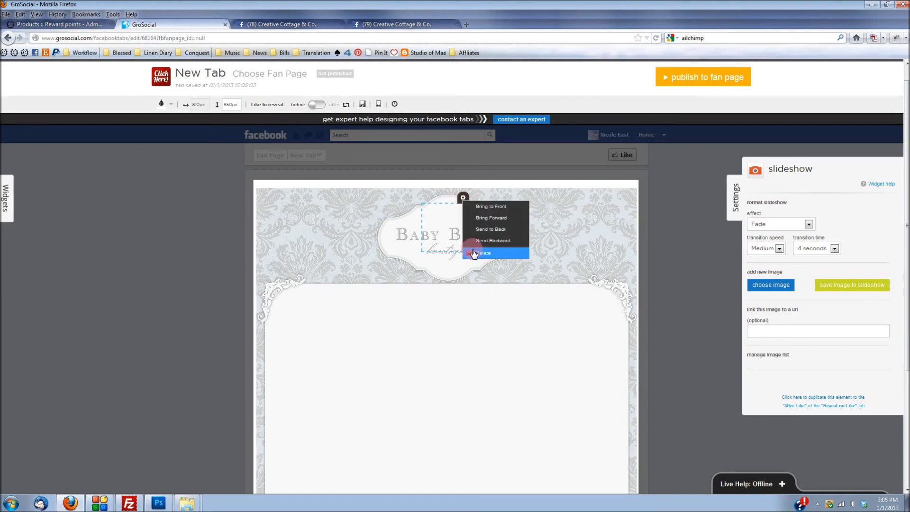
{"action": "left_click", "coordinate": [481, 252]}
{"action": "left_click", "coordinate": [452, 235]}
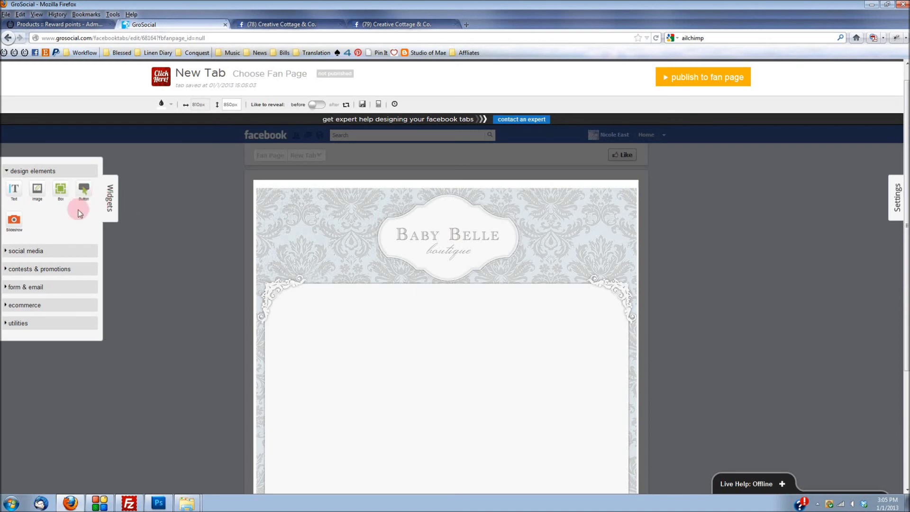
{"action": "left_click", "coordinate": [38, 250]}
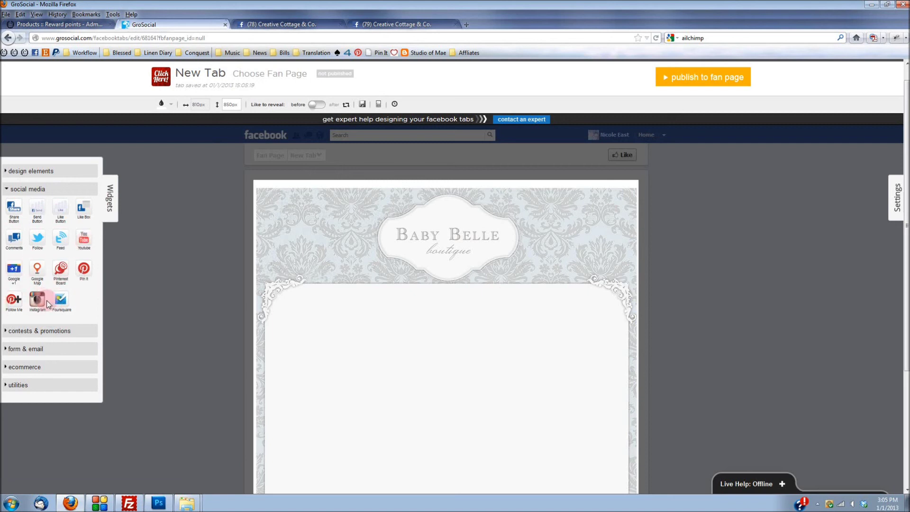
{"action": "left_click", "coordinate": [32, 332]}
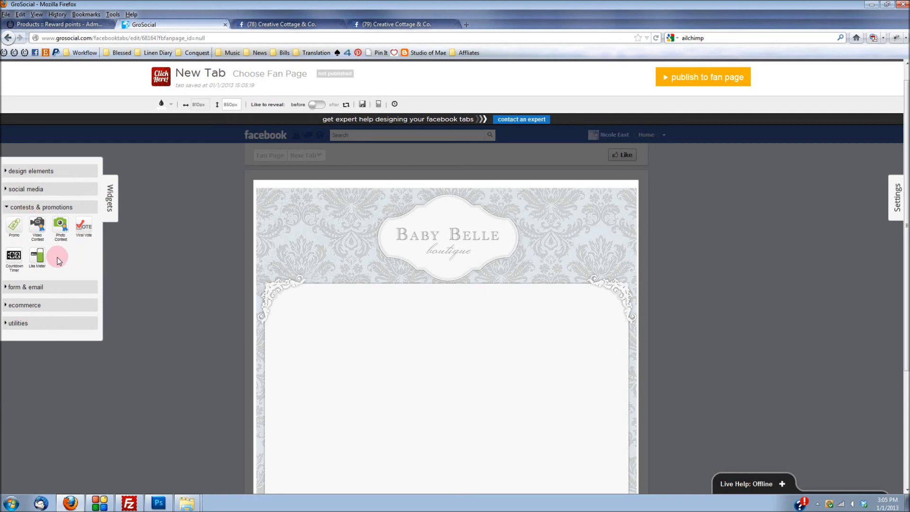
{"action": "left_click", "coordinate": [20, 287]}
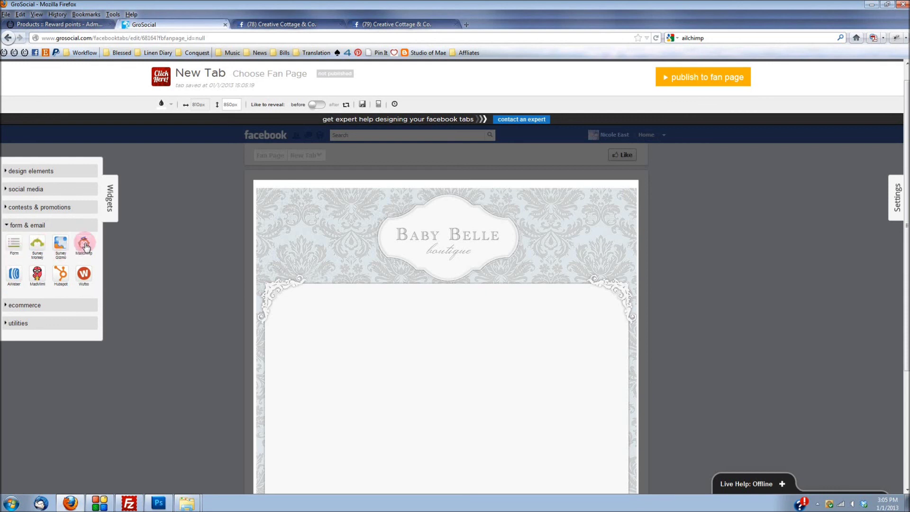
{"action": "left_click", "coordinate": [30, 306]}
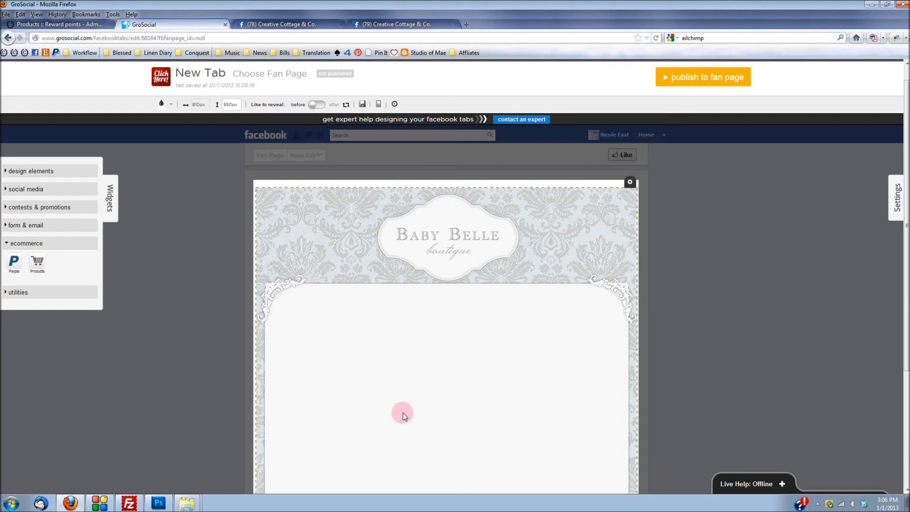
{"action": "left_click", "coordinate": [16, 248]}
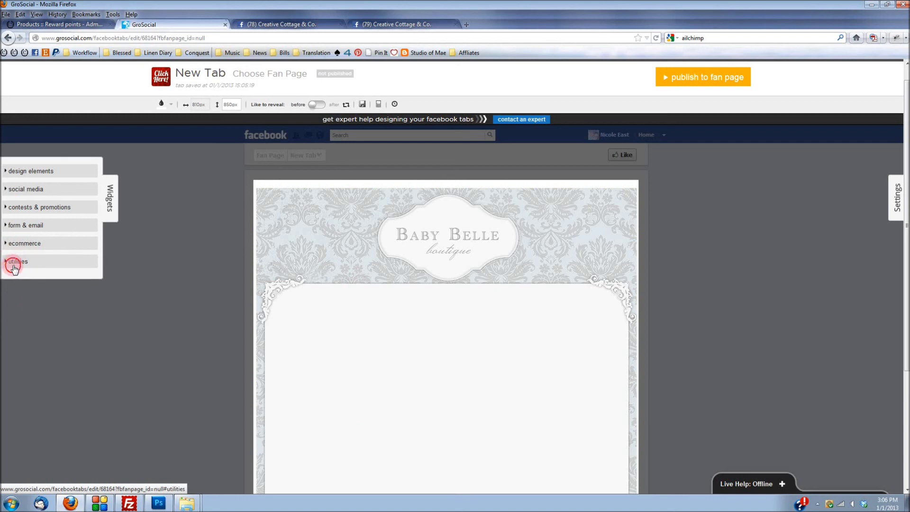
{"action": "left_click", "coordinate": [14, 263]}
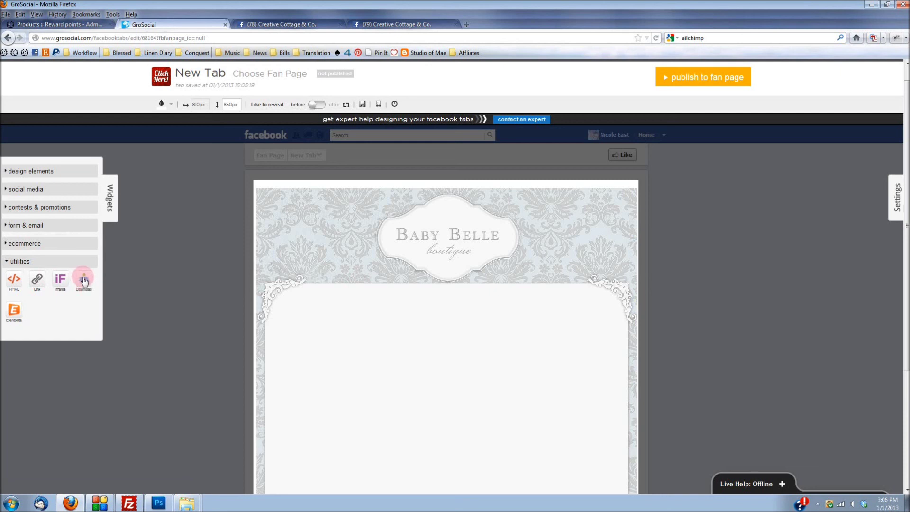
{"action": "left_click", "coordinate": [57, 171]}
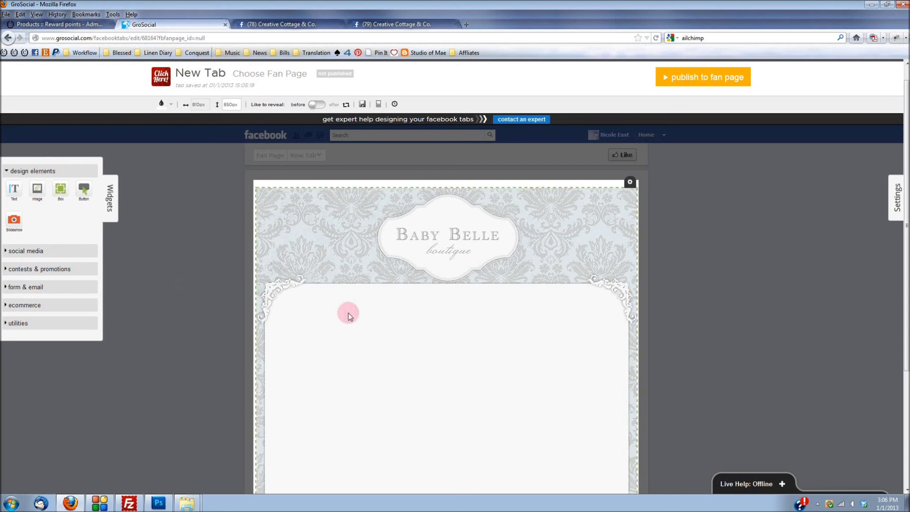
{"action": "scroll", "coordinate": [782, 322], "scroll_direction": "down", "scroll_amount": 3}
Step: Add a text block to the content area and widen it across the content width
{"action": "scroll", "coordinate": [782, 317], "scroll_direction": "down", "scroll_amount": 3}
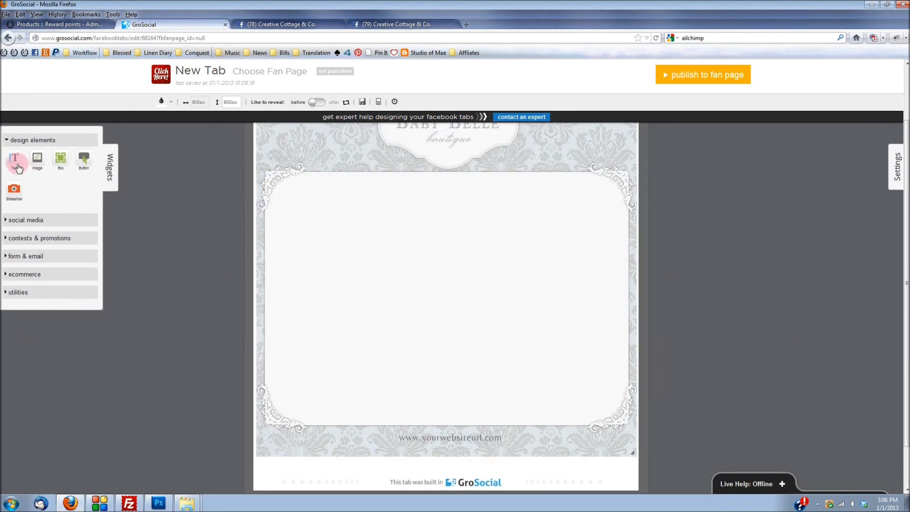
{"action": "left_click_drag", "start_coordinate": [17, 167], "coordinate": [396, 158]}
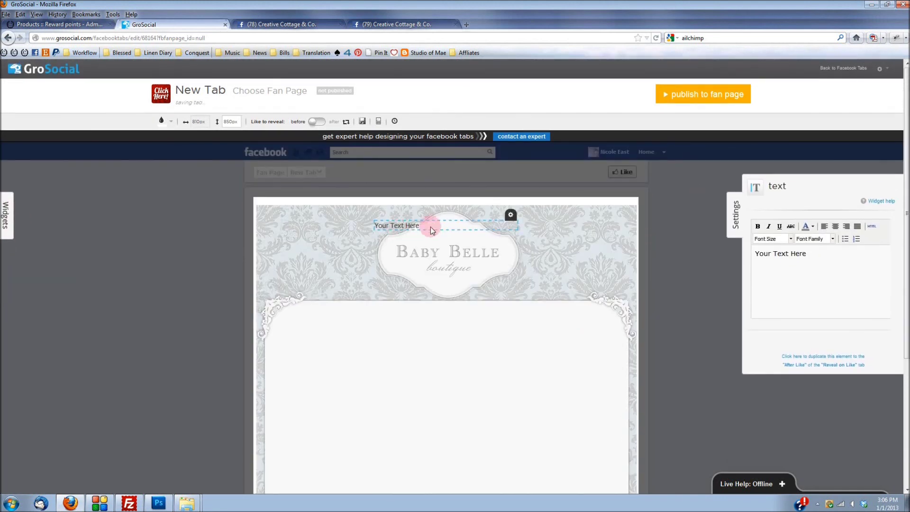
{"action": "left_click_drag", "start_coordinate": [429, 227], "coordinate": [344, 325]}
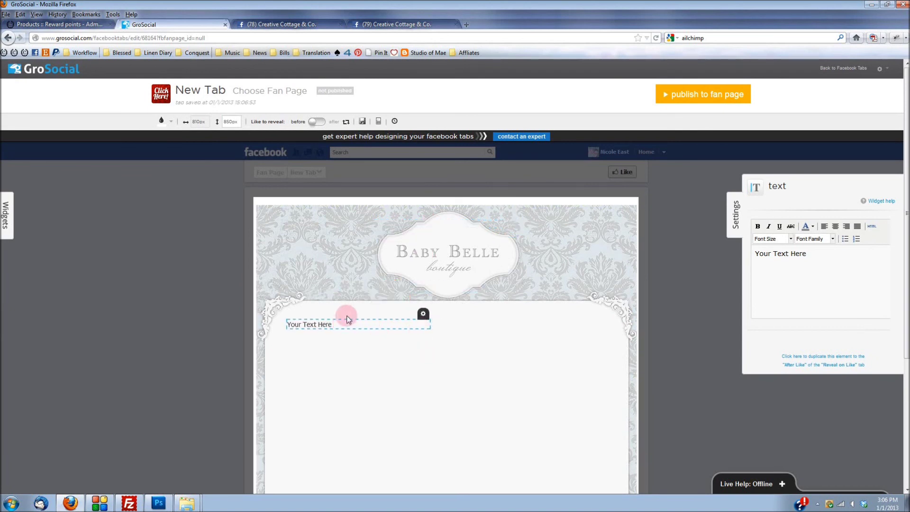
{"action": "left_click_drag", "start_coordinate": [428, 327], "coordinate": [617, 349]}
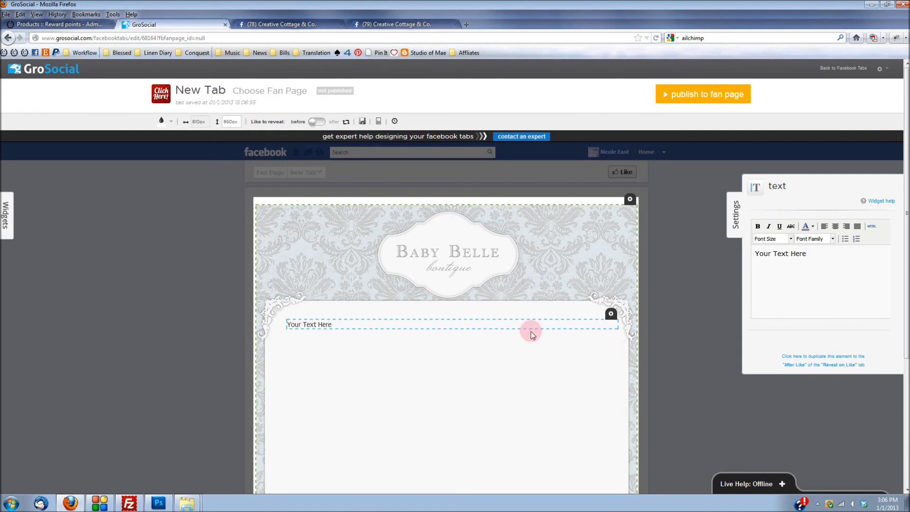
Step: Replace 'Your Text Here' with the boutique welcome message, centred in Georgia
{"action": "left_click", "coordinate": [514, 327]}
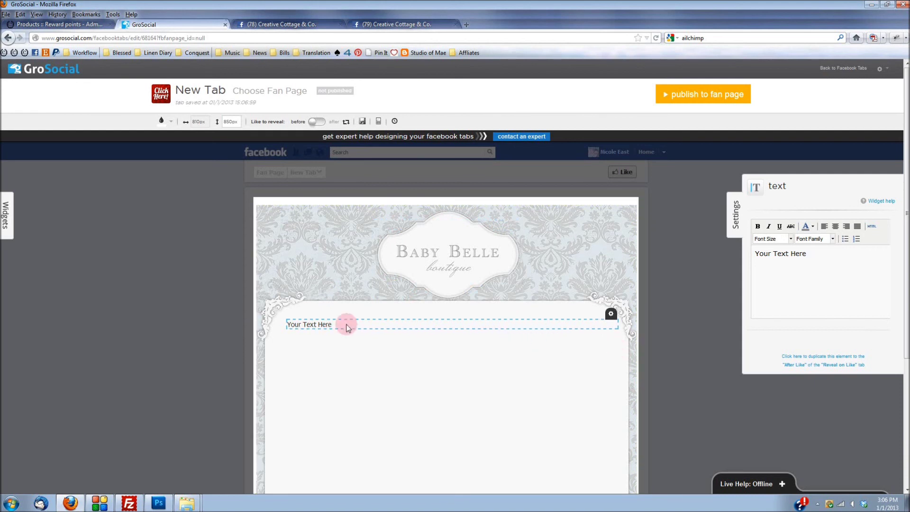
{"action": "left_click_drag", "start_coordinate": [825, 254], "coordinate": [690, 268]}
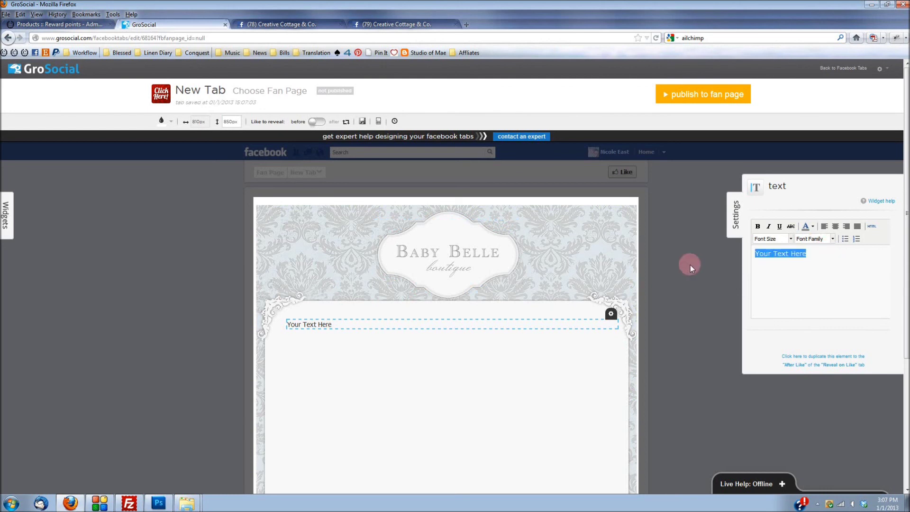
{"action": "type", "text": "Hello! Welcome to my boutique! Please let me know you were here and stop by my shop!"}
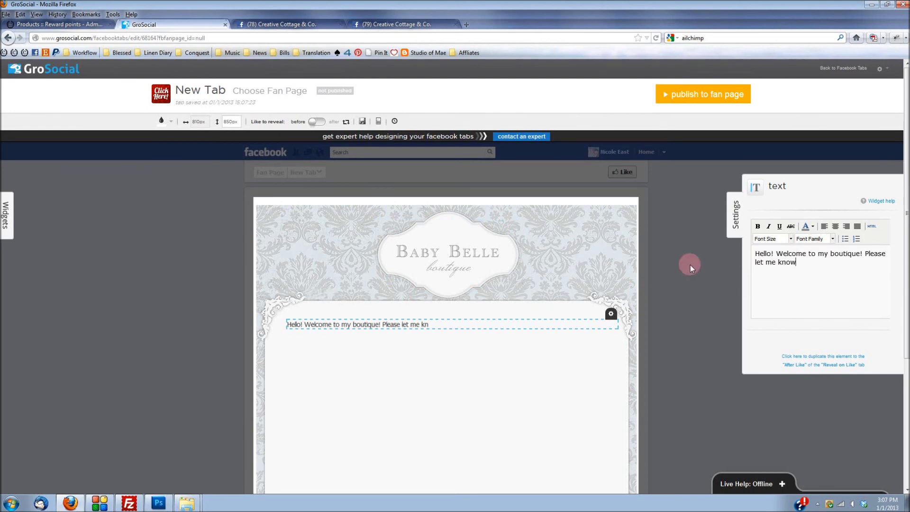
{"action": "key", "text": "ctrl+a"}
{"action": "left_click", "coordinate": [834, 229]}
{"action": "left_click", "coordinate": [814, 239]}
{"action": "left_click", "coordinate": [812, 266]}
Step: Add 'Shop Hours:' and 'Monday- Friday 9am to 5 pm (Central Standard Time)' below the message
{"action": "left_click", "coordinate": [849, 273]}
{"action": "key", "text": "Return"}
{"action": "key", "text": "Return"}
{"action": "type", "text": "Shop Hours:"}
{"action": "key", "text": "Return"}
{"action": "type", "text": "Monday- Friday 9am to 5 pm (Central Standard Time)"}
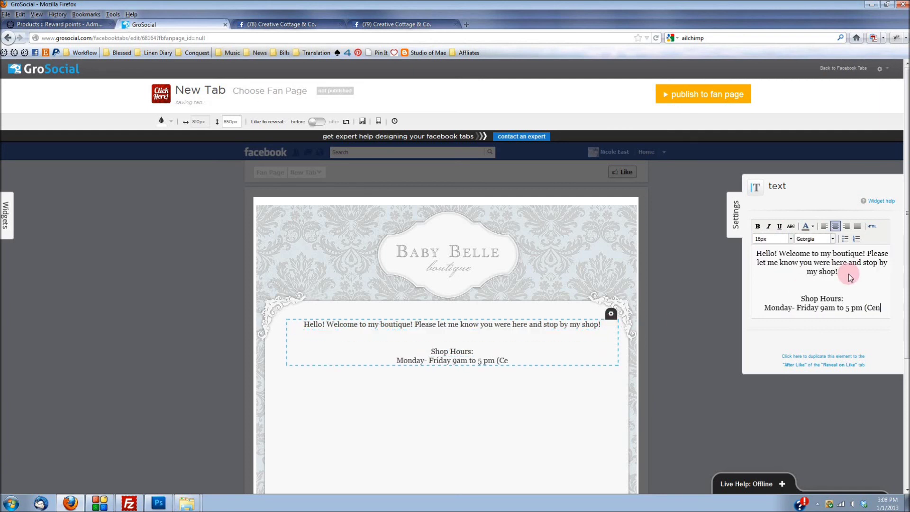
{"action": "key", "text": "Return"}
{"action": "key", "text": "Return"}
Step: End the text with 'Let us know what is on your mind:', add a Form widget, and set its recipient e-mail
{"action": "type", "text": "Let us know what is on your mind:"}
{"action": "left_click", "coordinate": [7, 215]}
{"action": "left_click", "coordinate": [36, 264]}
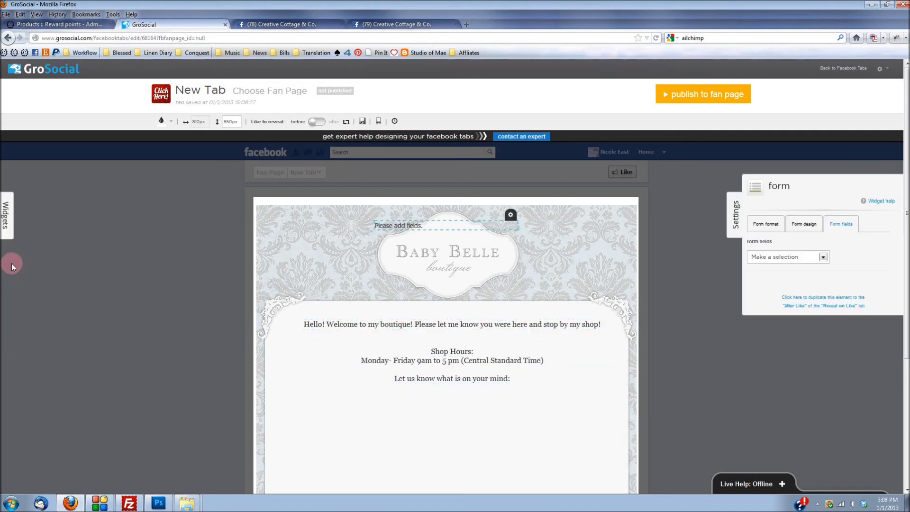
{"action": "triple_click", "coordinate": [831, 262]}
Step: Add a required single-line 'Name' field with default value 'Your Name'
{"action": "left_click", "coordinate": [803, 223]}
{"action": "left_click", "coordinate": [841, 223]}
{"action": "left_click", "coordinate": [787, 256]}
{"action": "left_click", "coordinate": [778, 274]}
{"action": "left_click", "coordinate": [770, 303]}
{"action": "type", "text": "Name"}
{"action": "left_click", "coordinate": [765, 338]}
{"action": "type", "text": "Your Name"}
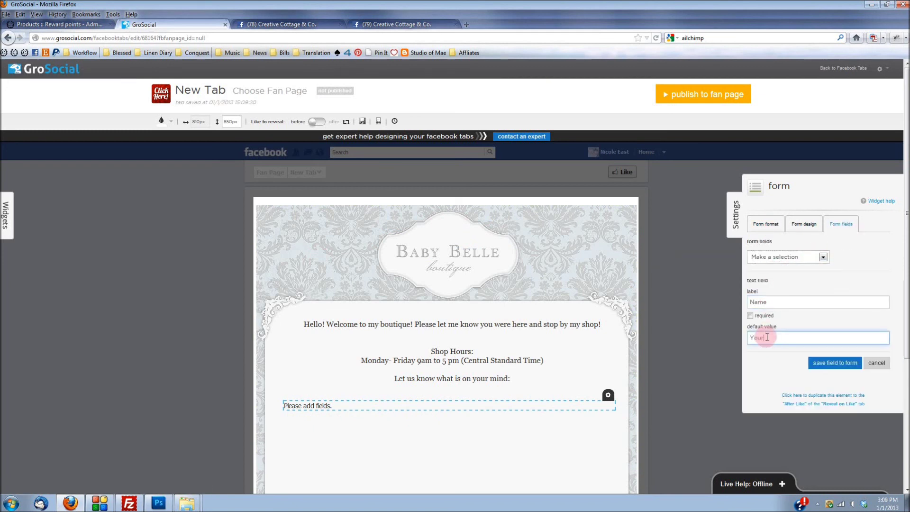
{"action": "left_click", "coordinate": [750, 315]}
{"action": "left_click", "coordinate": [834, 363]}
Step: Add a required single-line 'Subject' field
{"action": "left_click", "coordinate": [807, 267]}
{"action": "type", "text": "Subject"}
{"action": "left_click", "coordinate": [766, 347]}
{"action": "type", "text": "Subject"}
{"action": "left_click", "coordinate": [750, 325]}
{"action": "left_click", "coordinate": [835, 372]}
{"action": "left_click", "coordinate": [805, 277]}
Step: Add a multiple-line 'How Did you hear about us?' field with default value 'Referrer'
{"action": "left_click", "coordinate": [783, 301]}
{"action": "left_click", "coordinate": [778, 319]}
{"action": "type", "text": "How Did you hear about us?"}
{"action": "left_click", "coordinate": [778, 365]}
{"action": "type", "text": "Referrer"}
{"action": "left_click", "coordinate": [834, 441]}
Step: Add a required multiple-line 'Comments' field
{"action": "left_click", "coordinate": [872, 269]}
{"action": "left_click", "coordinate": [836, 451]}
{"action": "type", "text": "Comments"}
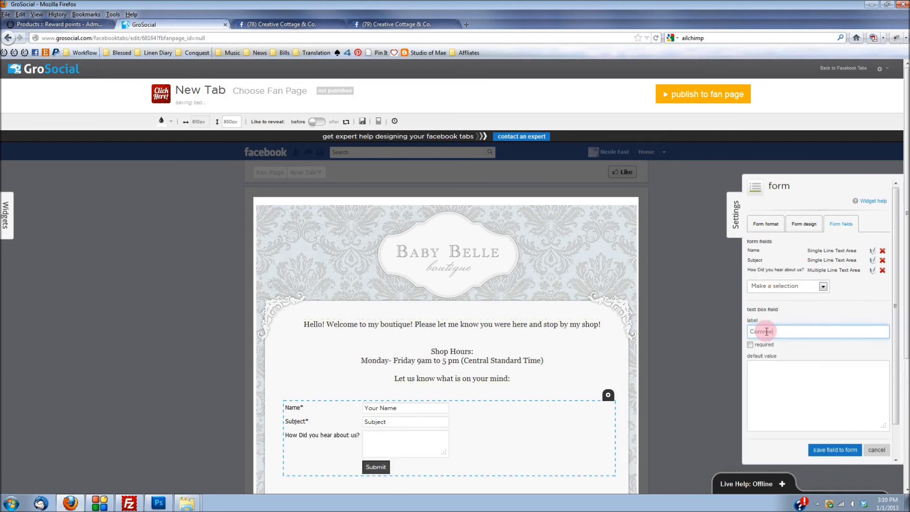
{"action": "left_click", "coordinate": [835, 451]}
{"action": "scroll", "coordinate": [806, 237], "scroll_direction": "down", "scroll_amount": 2}
{"action": "left_click", "coordinate": [804, 177]}
Step: Give the Submit button a light blue background and border in the form design options
{"action": "left_click", "coordinate": [786, 288]}
{"action": "left_click", "coordinate": [787, 362]}
{"action": "left_click", "coordinate": [817, 287]}
{"action": "left_click", "coordinate": [762, 339]}
{"action": "left_click", "coordinate": [848, 287]}
{"action": "left_click", "coordinate": [766, 353]}
{"action": "left_click", "coordinate": [794, 336]}
{"action": "left_click", "coordinate": [749, 362]}
{"action": "left_click", "coordinate": [736, 370]}
{"action": "scroll", "coordinate": [737, 374], "scroll_direction": "up", "scroll_amount": 5}
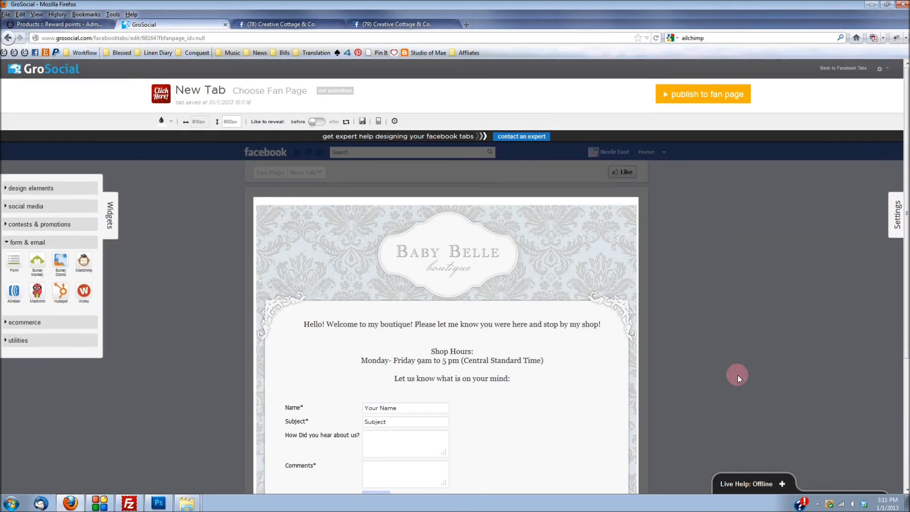
{"action": "scroll", "coordinate": [710, 322], "scroll_direction": "down", "scroll_amount": 3}
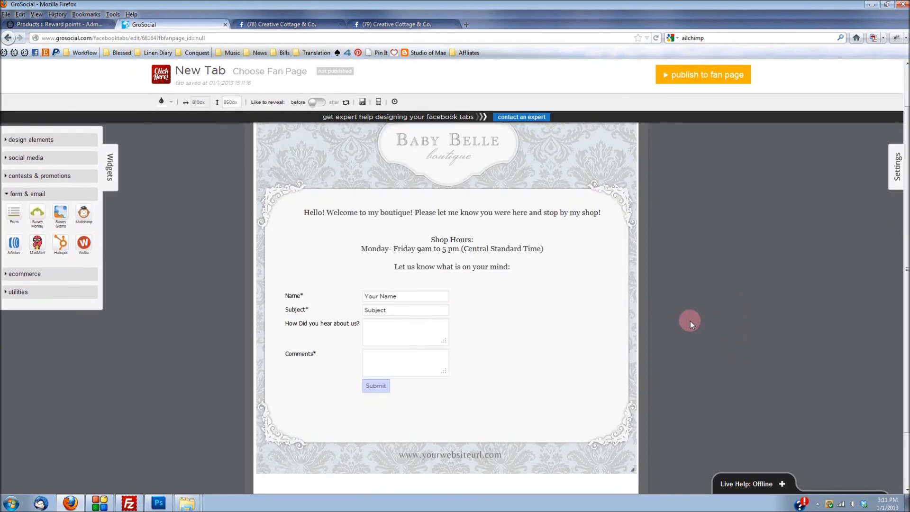